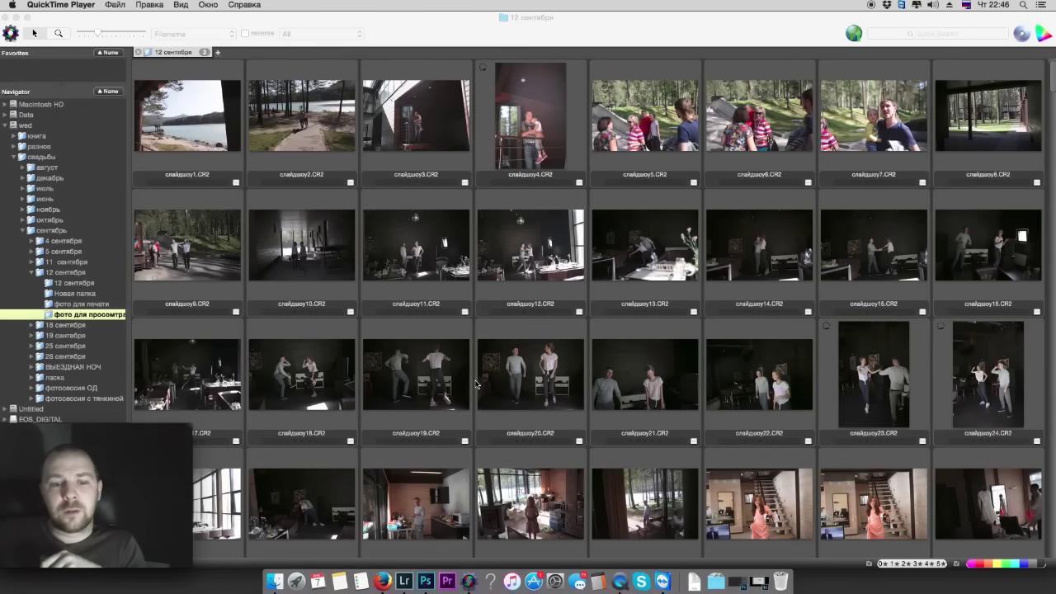
In Photo Mechanic, expand wed > свадьбы > сентябрь and show the 12 сентября folder's photos
{"action": "left_click", "coordinate": [469, 34]}
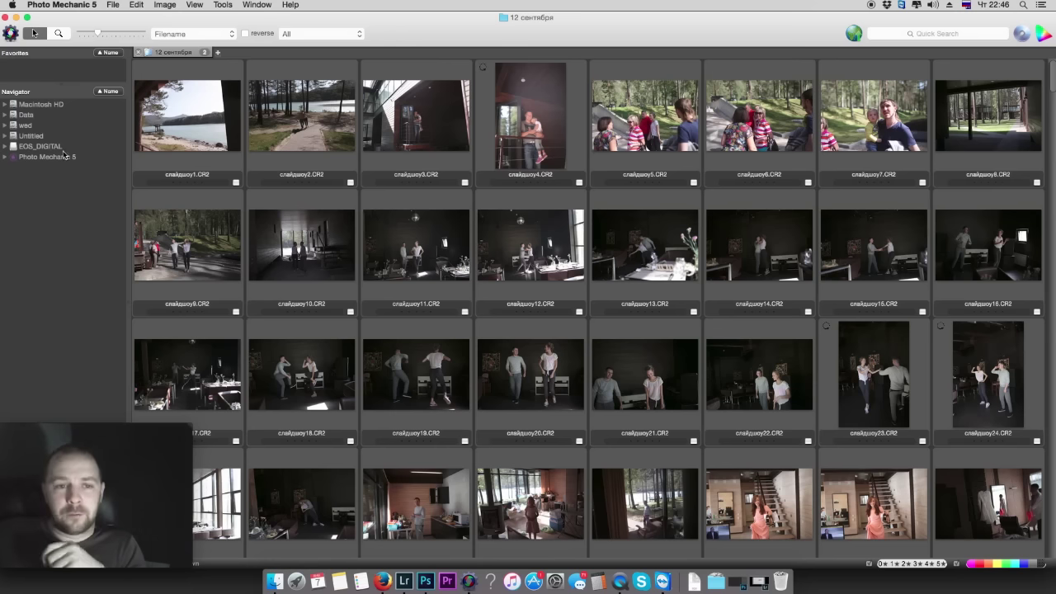
{"action": "left_click", "coordinate": [5, 126]}
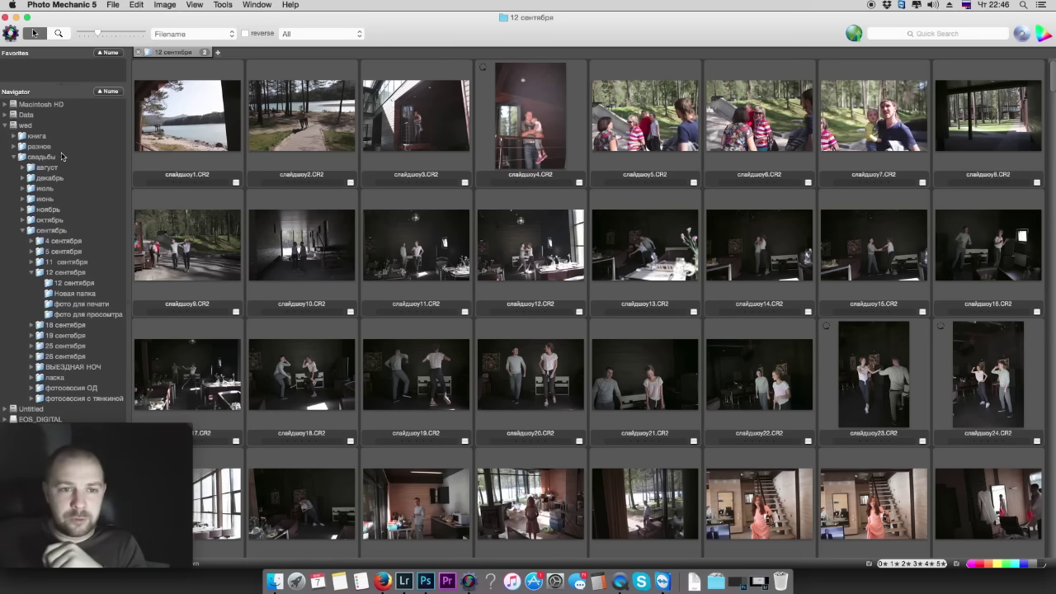
{"action": "left_click", "coordinate": [67, 284]}
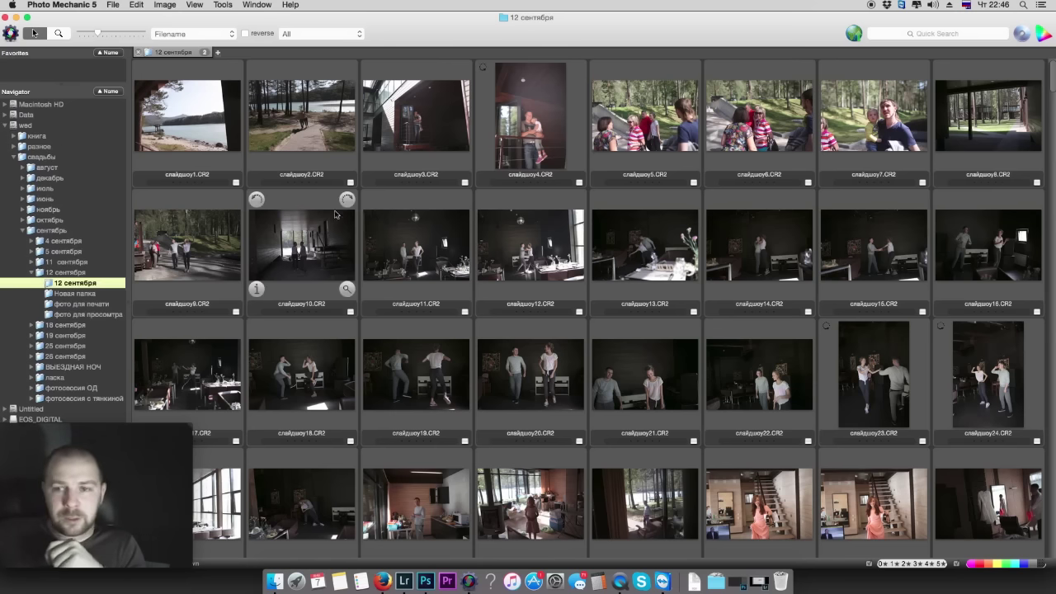
{"action": "left_click", "coordinate": [32, 272]}
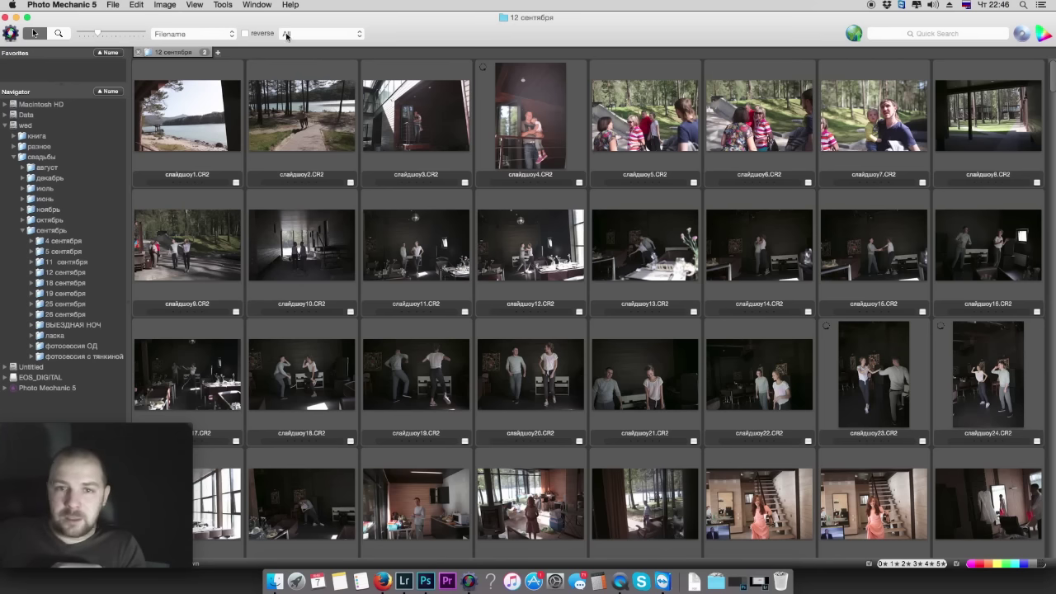
Sort the 12 сентября contact sheet by Capture Time and select слайдшоу1.CR2
{"action": "left_click", "coordinate": [232, 34]}
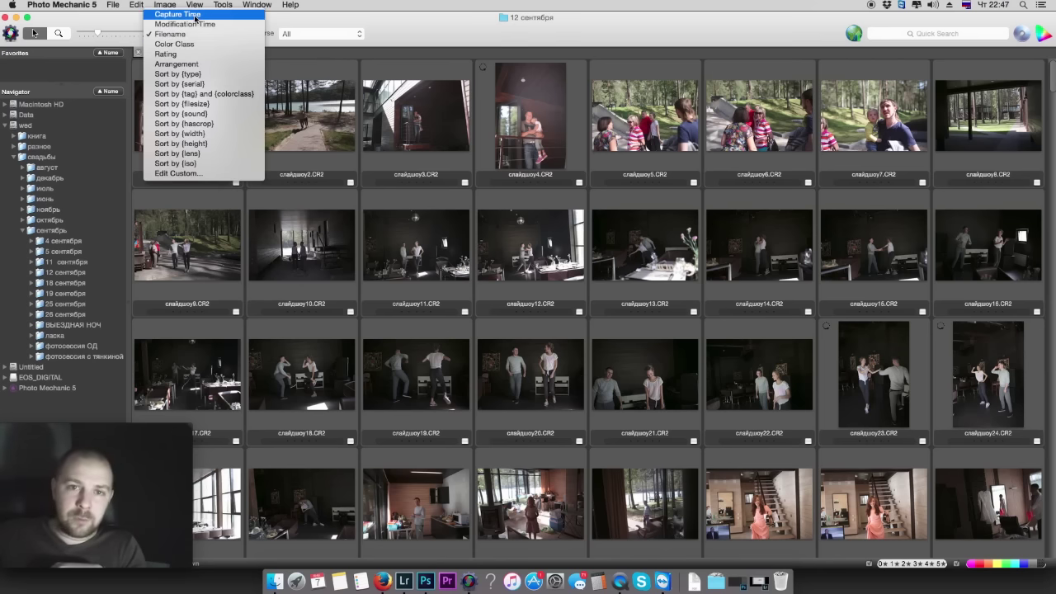
{"action": "left_click", "coordinate": [198, 14]}
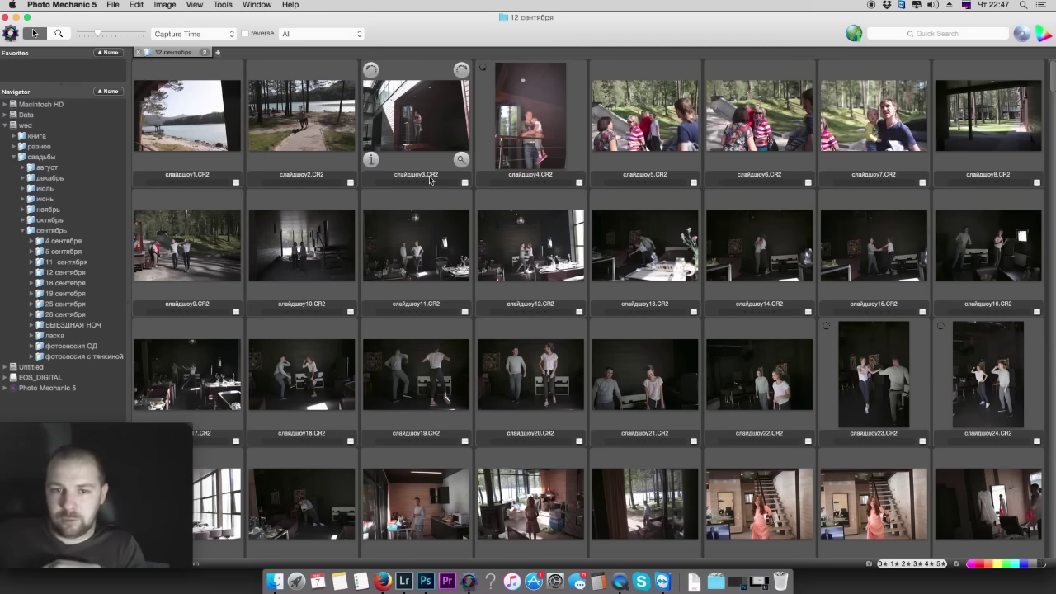
{"action": "left_click", "coordinate": [215, 135]}
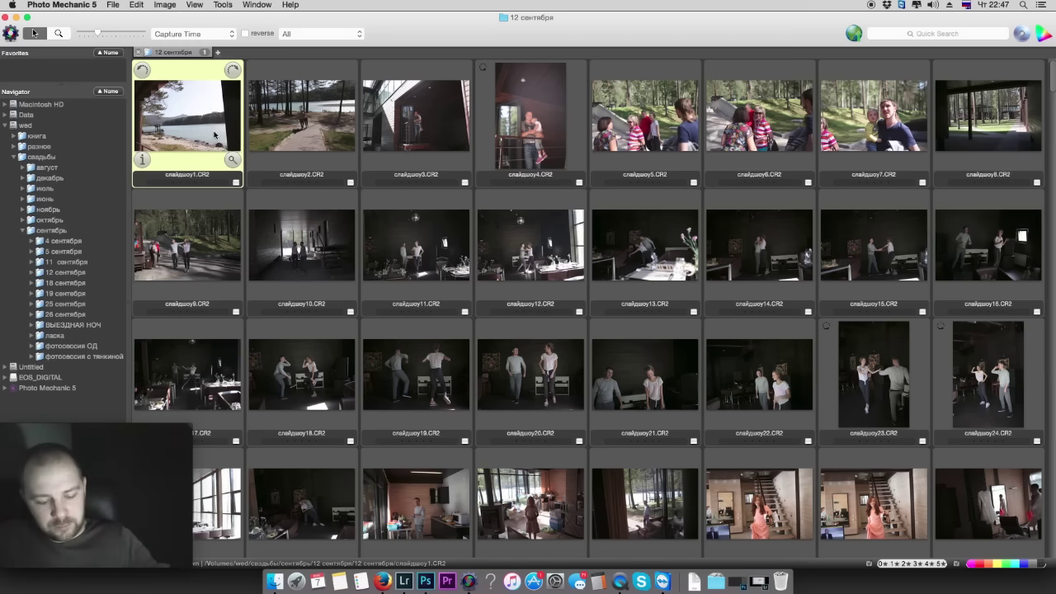
Batch-rename all 463 selected photos with {seqn} starting at 0001, giving свадьба0001.CR2 onward
{"action": "key", "text": "super+a"}
{"action": "right_click", "coordinate": [214, 132]}
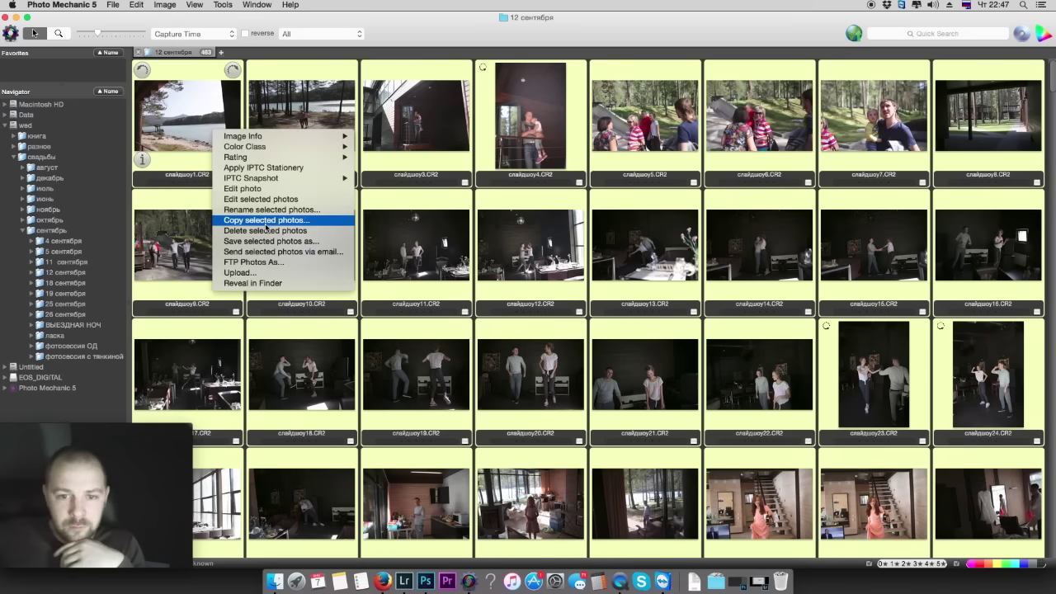
{"action": "left_click", "coordinate": [266, 210]}
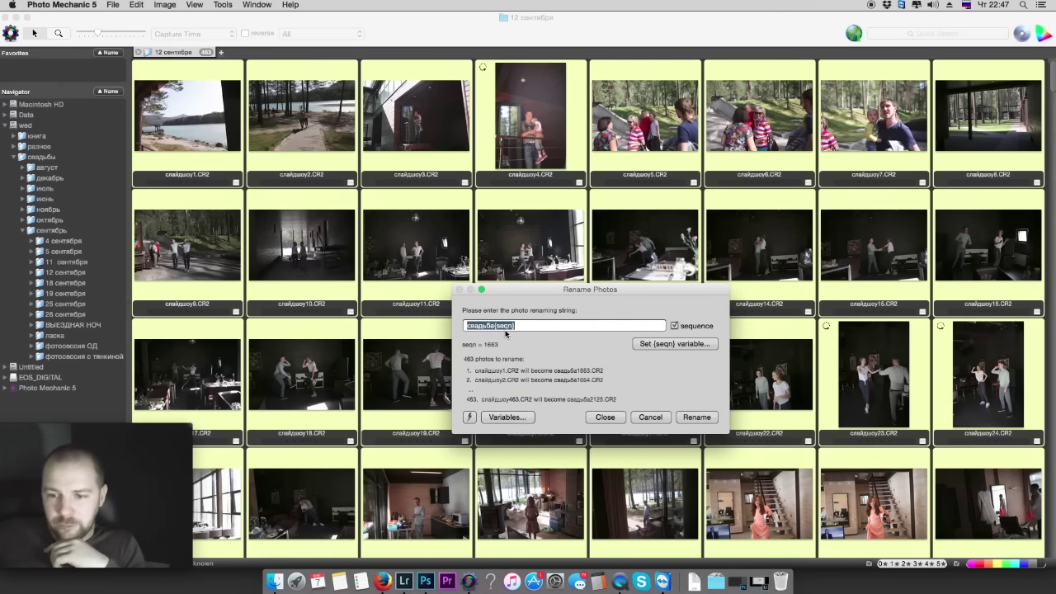
{"action": "left_click", "coordinate": [661, 344]}
{"action": "left_click", "coordinate": [666, 302]}
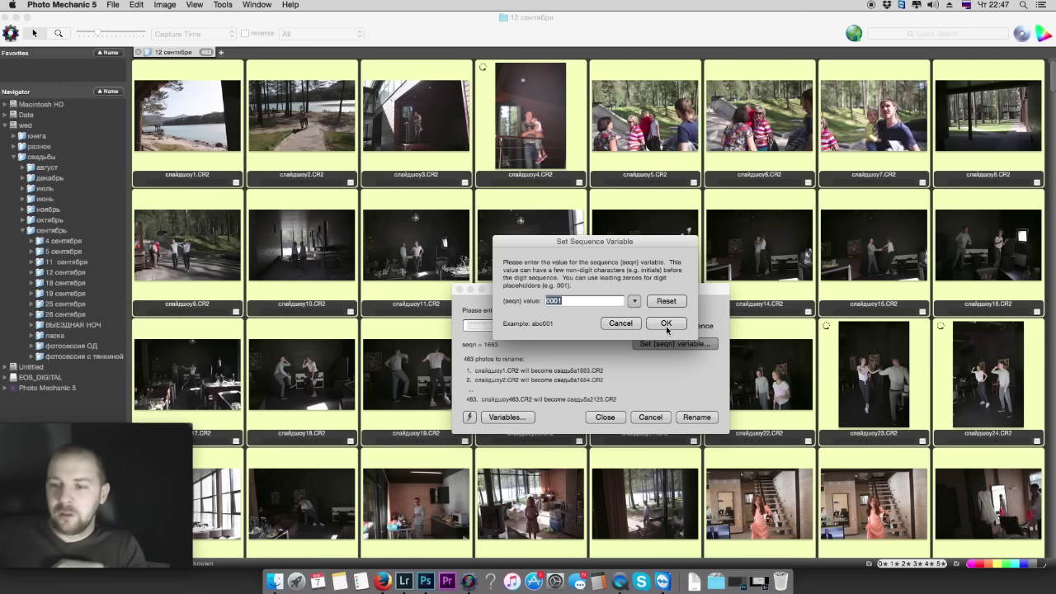
{"action": "left_click", "coordinate": [666, 324]}
{"action": "left_click", "coordinate": [698, 417]}
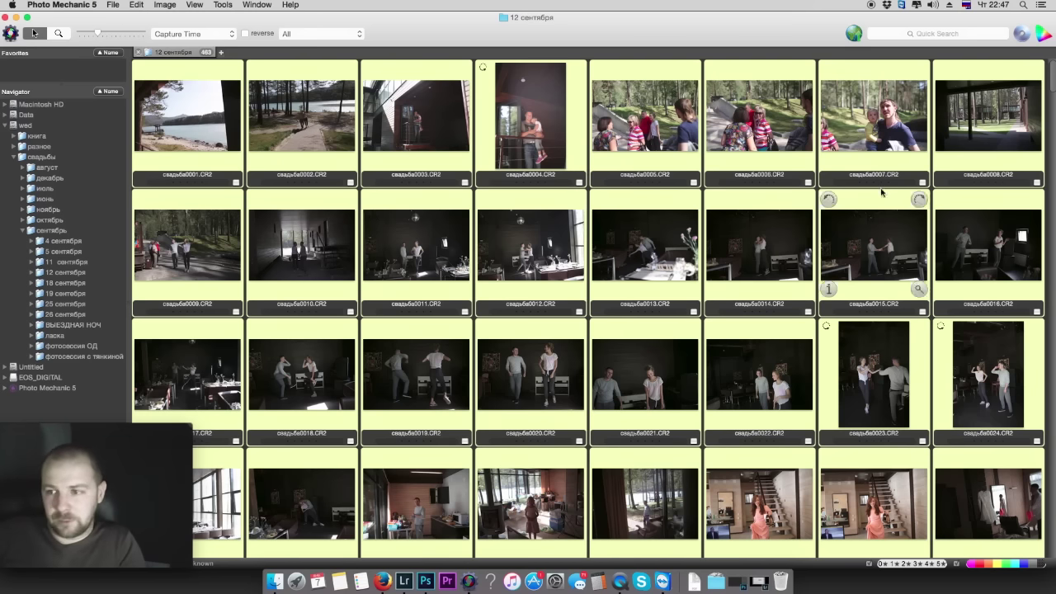
Open свадьба0001.CR2 in the full-size preview and scroll through its Info palette
{"action": "double_click", "coordinate": [196, 132]}
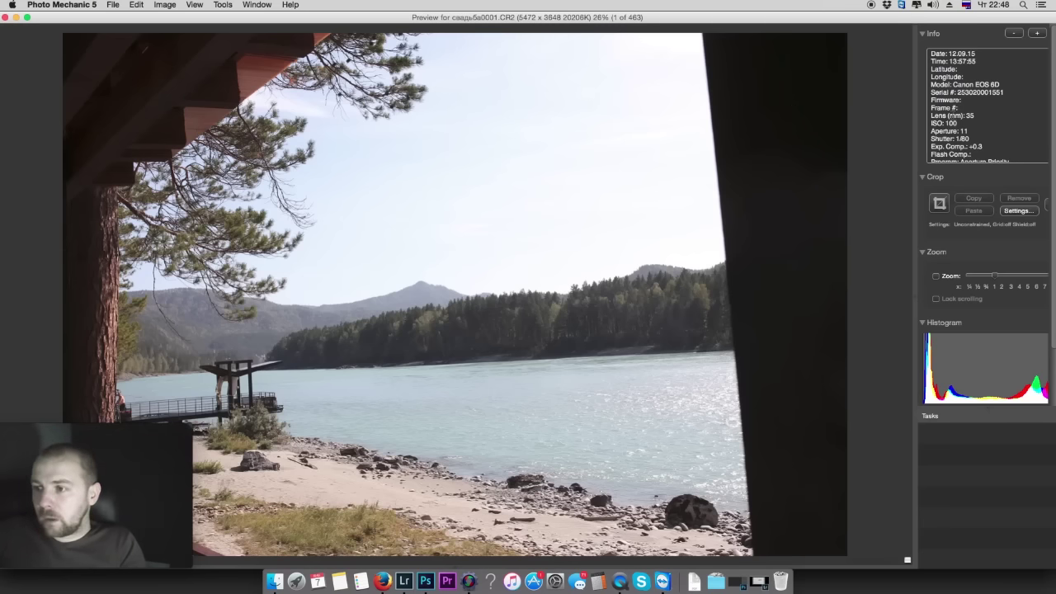
{"action": "scroll", "coordinate": [982, 103], "scroll_direction": "down", "scroll_amount": 2}
{"action": "scroll", "coordinate": [982, 103], "scroll_direction": "down", "scroll_amount": 2}
{"action": "scroll", "coordinate": [982, 103], "scroll_direction": "up", "scroll_amount": 5}
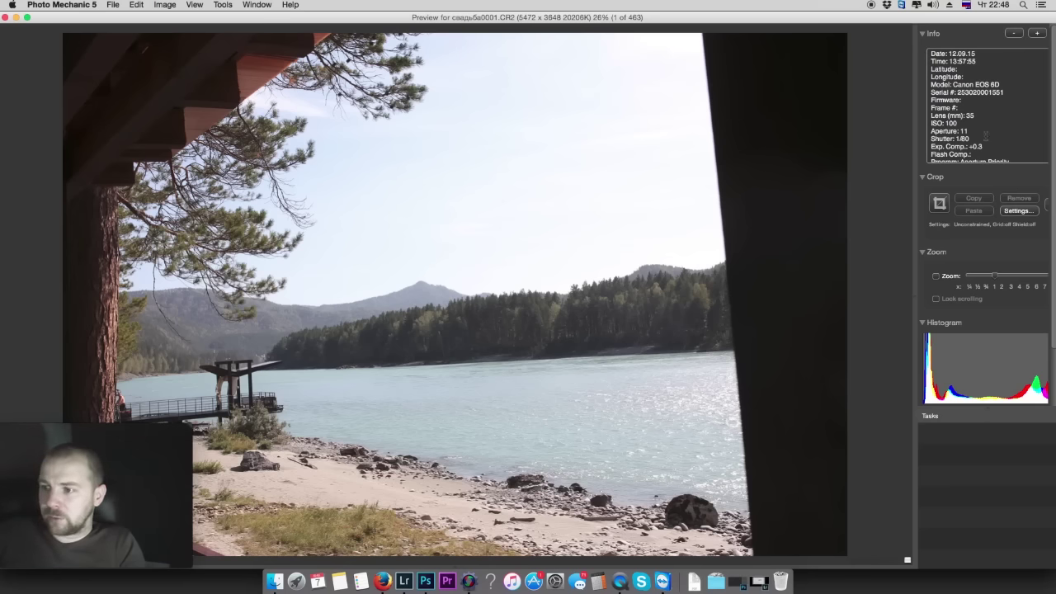
{"action": "scroll", "coordinate": [953, 172], "scroll_direction": "down", "scroll_amount": 3}
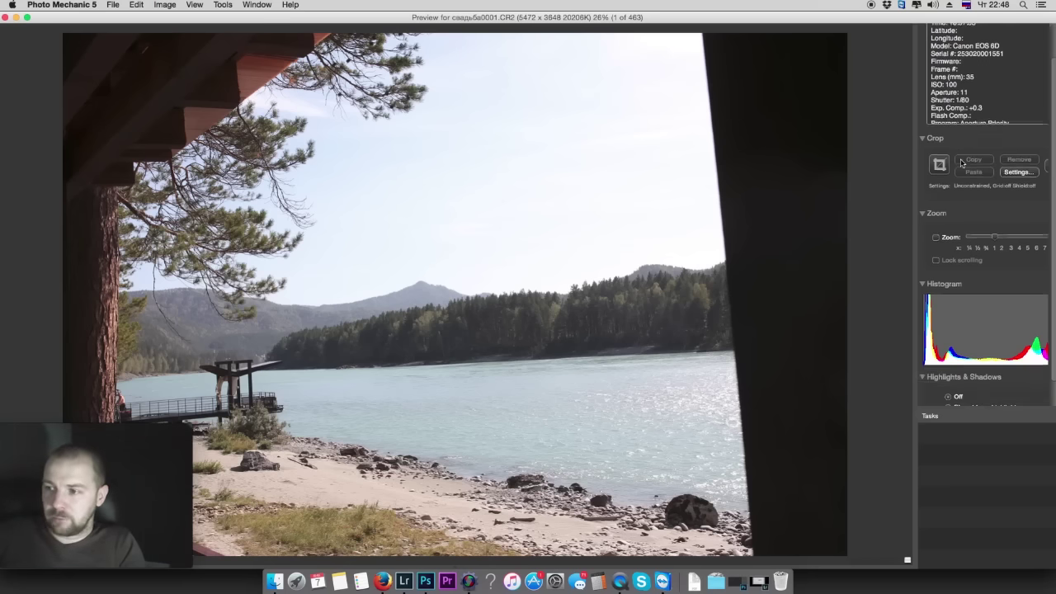
{"action": "scroll", "coordinate": [961, 162], "scroll_direction": "up", "scroll_amount": 3}
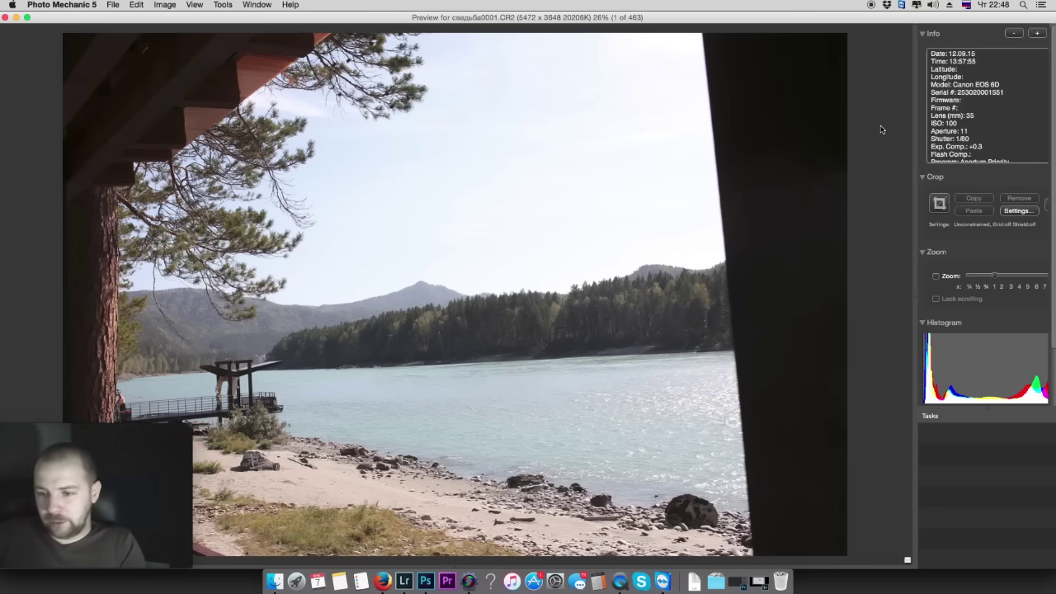
Flip forward through the ceremony and guest shots in the preview, one photo at a time
{"action": "key", "text": "Right"}
{"action": "key", "text": "Right"}
{"action": "key", "text": "Right"}
{"action": "key", "text": "Right"}
{"action": "key", "text": "Right"}
{"action": "key", "text": "Right"}
{"action": "key", "text": "Right"}
{"action": "key", "text": "Right"}
{"action": "key", "text": "Right"}
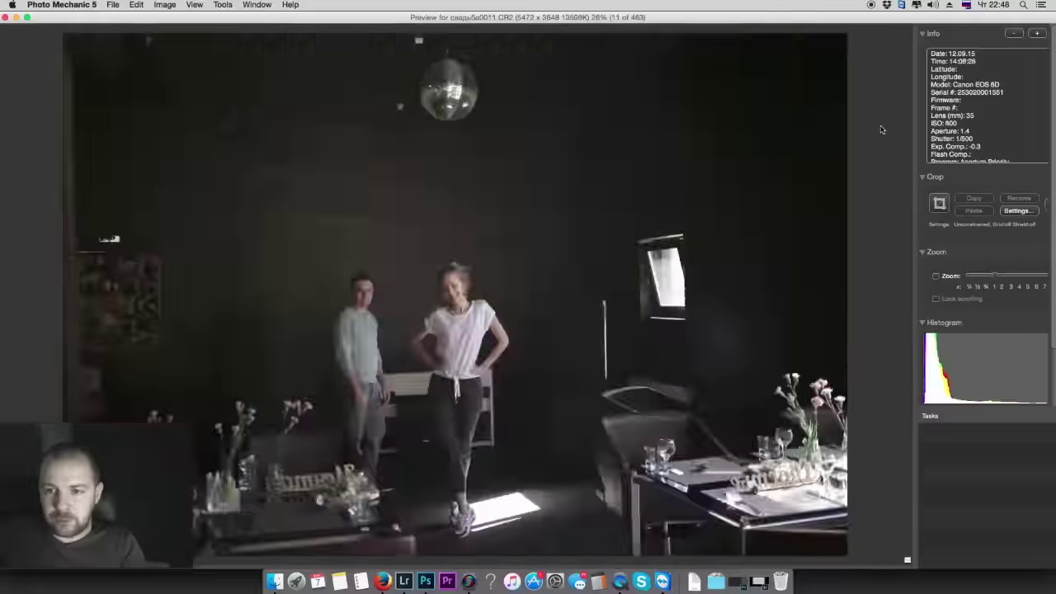
{"action": "key", "text": "Right"}
{"action": "key", "text": "Right"}
{"action": "key", "text": "Right"}
{"action": "key", "text": "Right"}
{"action": "key", "text": "Right"}
{"action": "key", "text": "Right"}
{"action": "key", "text": "Right"}
{"action": "key", "text": "Right"}
{"action": "key", "text": "Right"}
{"action": "key", "text": "Right"}
{"action": "key", "text": "Right"}
{"action": "key", "text": "Right"}
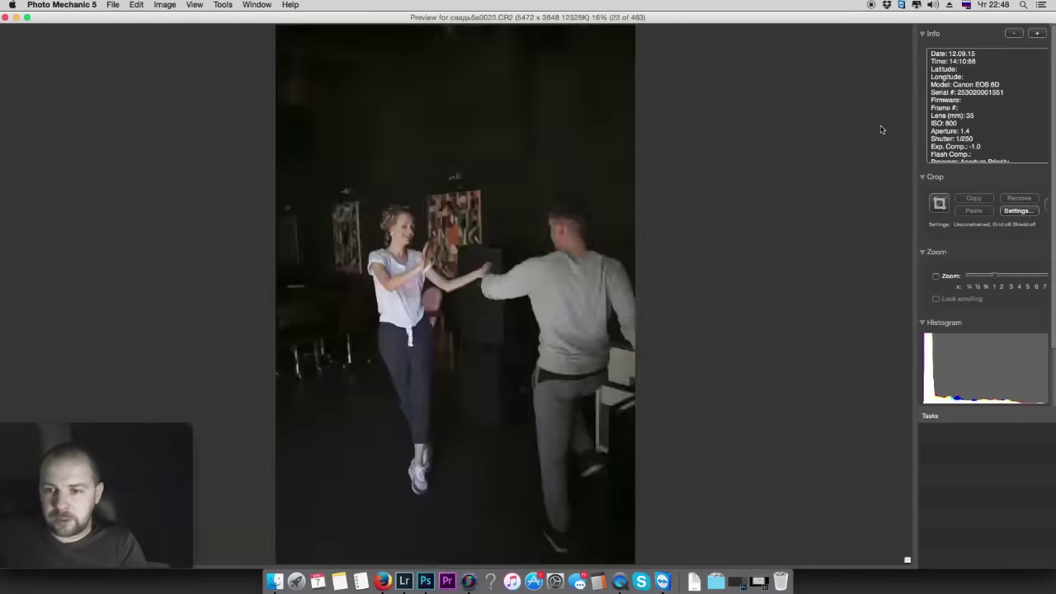
{"action": "key", "text": "Right"}
{"action": "key", "text": "Right"}
{"action": "key", "text": "Right"}
{"action": "key", "text": "Right"}
{"action": "key", "text": "Right"}
{"action": "key", "text": "Right"}
{"action": "key", "text": "Right"}
{"action": "key", "text": "Right"}
{"action": "key", "text": "Right"}
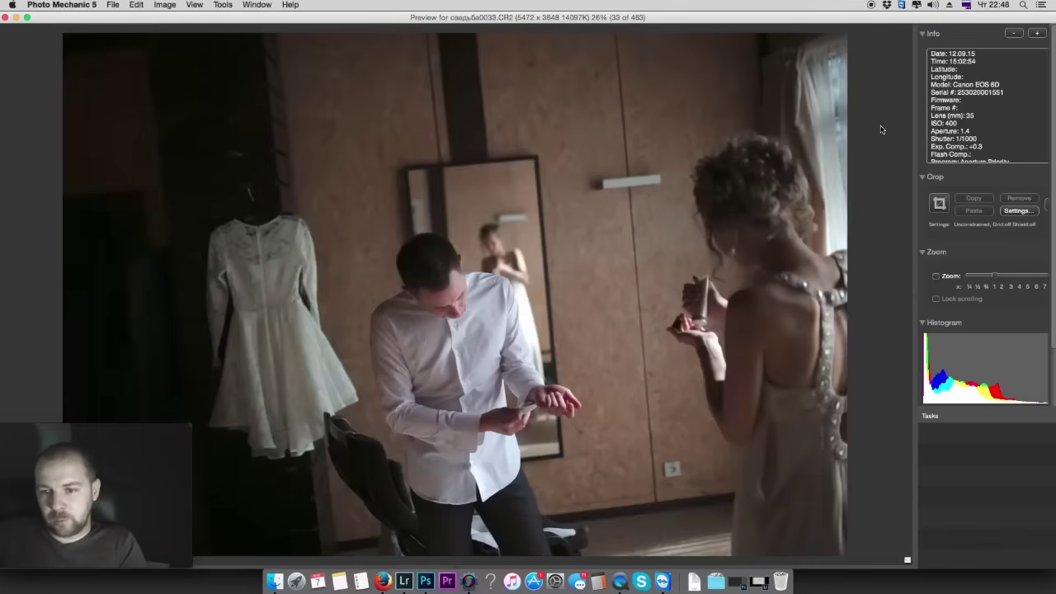
{"action": "key", "text": "Right"}
{"action": "key", "text": "Right"}
{"action": "key", "text": "Right"}
{"action": "key", "text": "Right"}
{"action": "key", "text": "Right"}
{"action": "key", "text": "Right"}
{"action": "key", "text": "Right"}
{"action": "key", "text": "Right"}
{"action": "key", "text": "Right"}
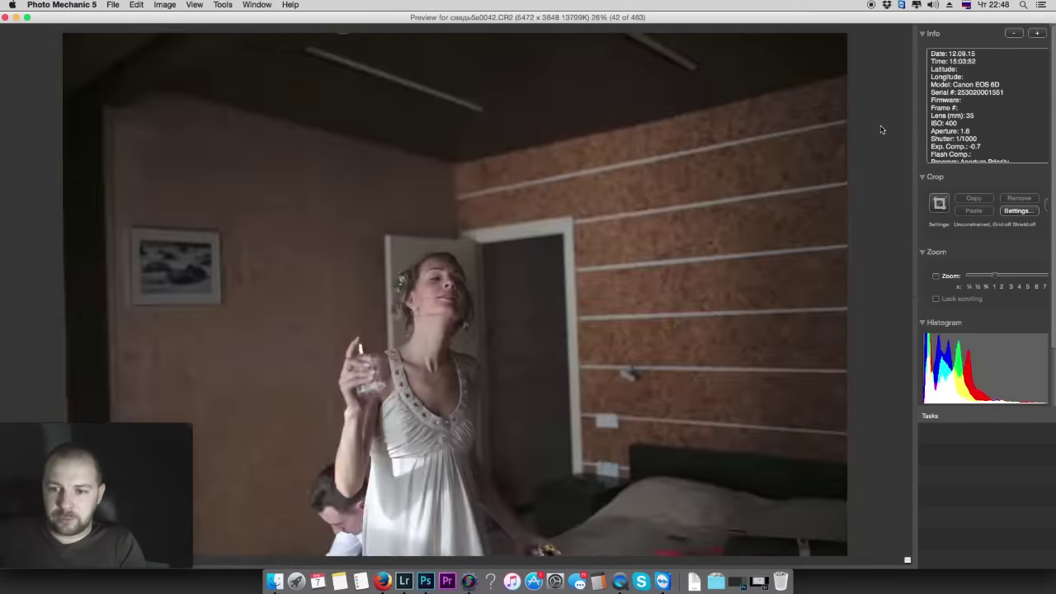
{"action": "key", "text": "Right"}
{"action": "key", "text": "Right"}
{"action": "key", "text": "Right"}
{"action": "key", "text": "Right"}
{"action": "key", "text": "Right"}
{"action": "key", "text": "Right"}
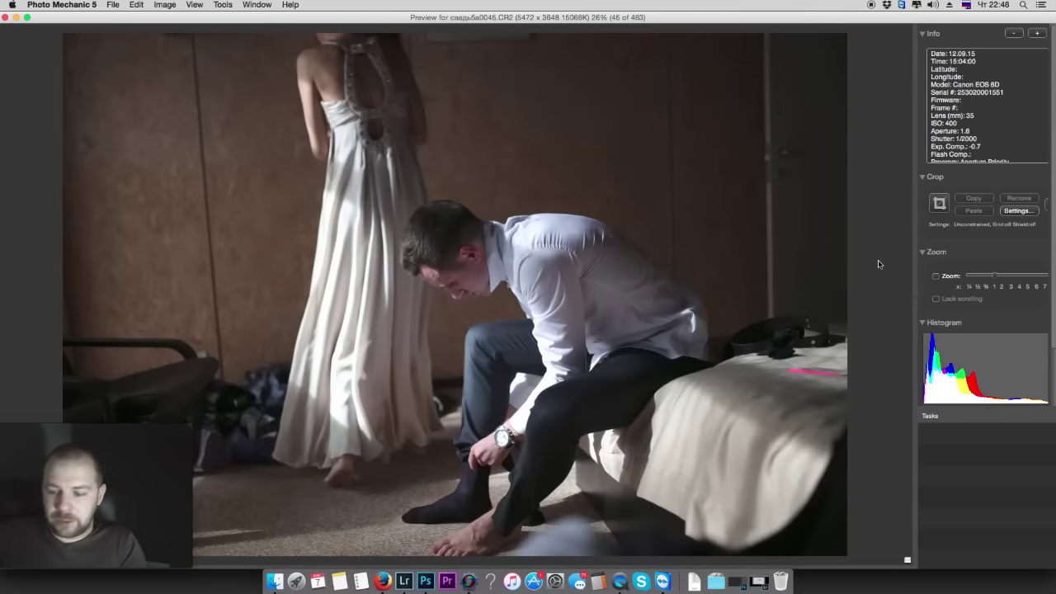
{"action": "key", "text": "Left"}
{"action": "key", "text": "Right"}
{"action": "key", "text": "Right"}
{"action": "key", "text": "Right"}
{"action": "key", "text": "Right"}
{"action": "key", "text": "Right"}
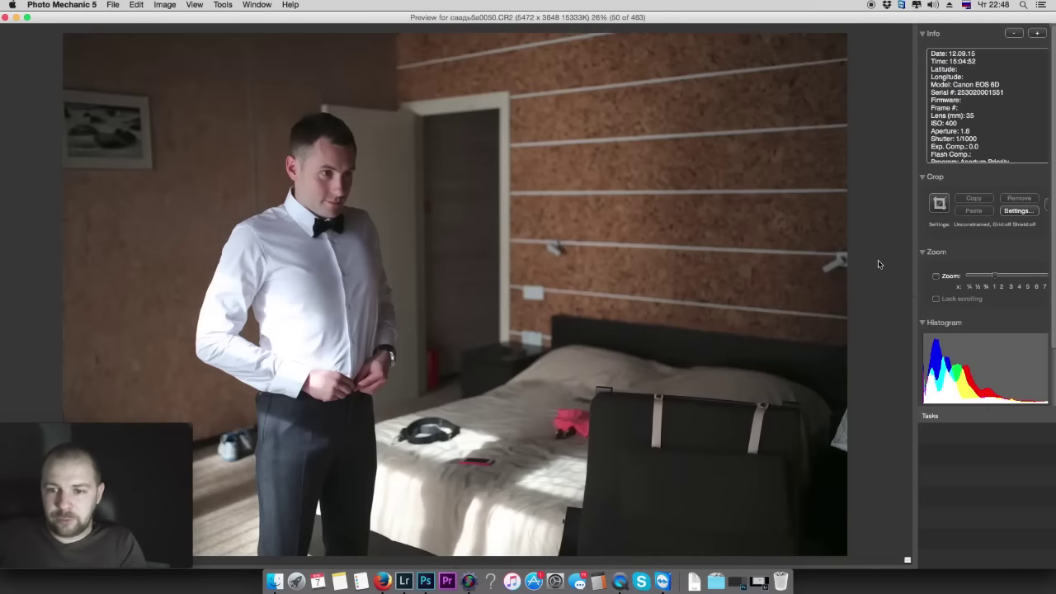
{"action": "key", "text": "Right"}
{"action": "key", "text": "Right"}
{"action": "key", "text": "Right"}
{"action": "key", "text": "Right"}
{"action": "key", "text": "Right"}
{"action": "key", "text": "Right"}
{"action": "key", "text": "Right"}
{"action": "key", "text": "Right"}
{"action": "key", "text": "Right"}
{"action": "key", "text": "Right"}
{"action": "key", "text": "Right"}
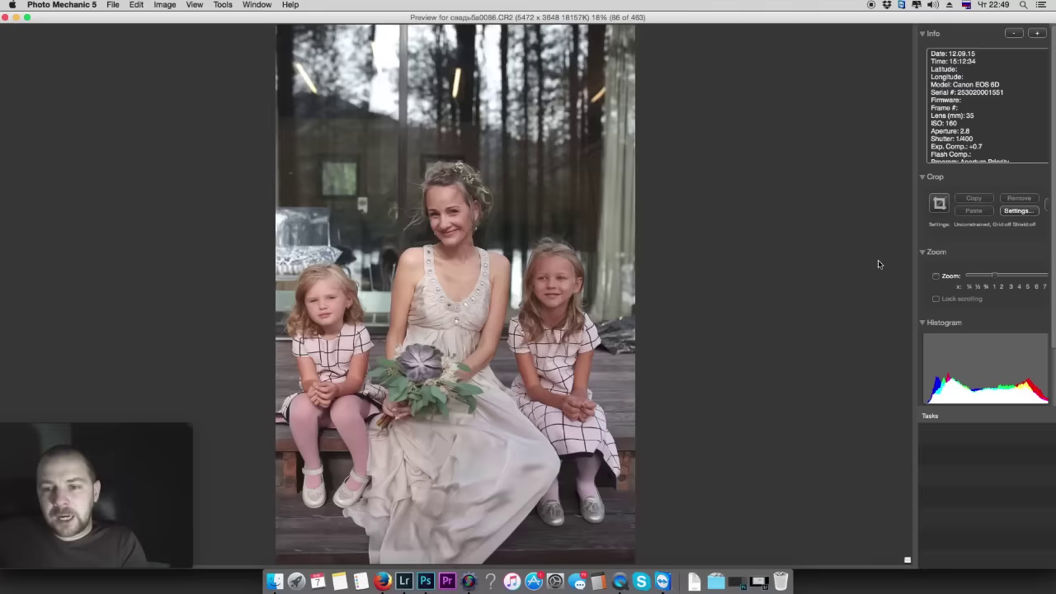
{"action": "key", "text": "Right"}
{"action": "key", "text": "Right"}
{"action": "key", "text": "Right"}
{"action": "key", "text": "Right"}
{"action": "key", "text": "Right"}
{"action": "key", "text": "Right"}
{"action": "key", "text": "Right"}
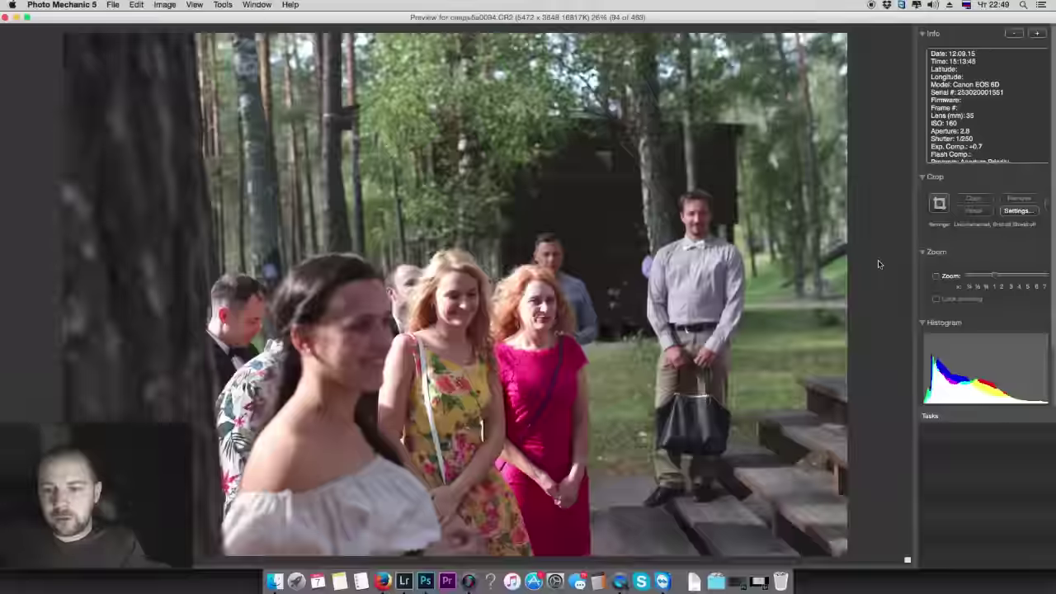
{"action": "key", "text": "Right"}
{"action": "key", "text": "Right"}
{"action": "key", "text": "Right"}
{"action": "key", "text": "Right"}
{"action": "key", "text": "Right"}
{"action": "key", "text": "Right"}
{"action": "key", "text": "Right"}
{"action": "key", "text": "Right"}
{"action": "key", "text": "Right"}
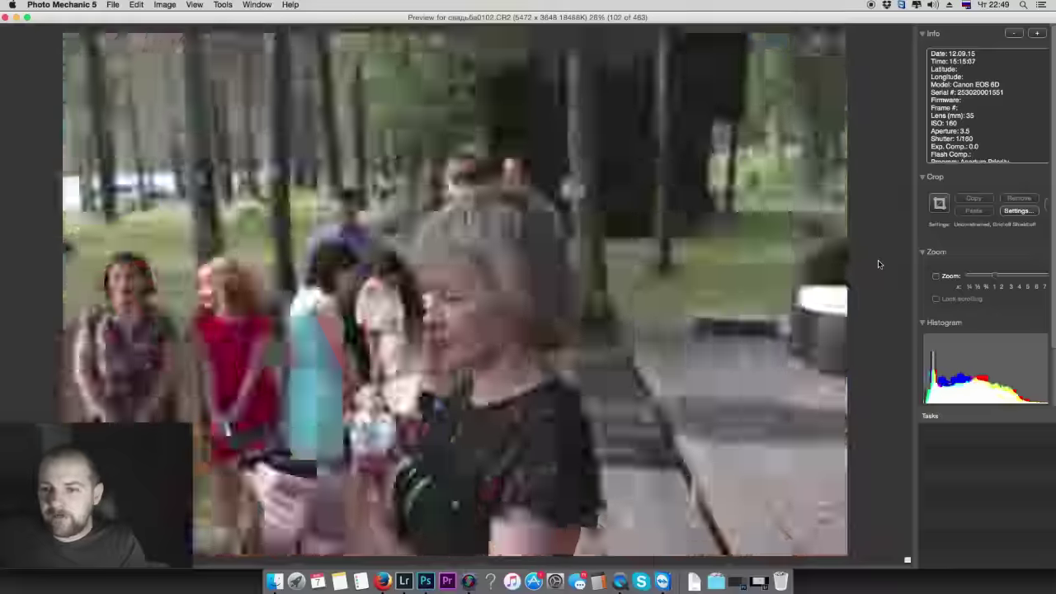
{"action": "key", "text": "Right"}
{"action": "key", "text": "Right"}
{"action": "key", "text": "Right"}
{"action": "key", "text": "Right"}
{"action": "key", "text": "Right"}
{"action": "key", "text": "Right"}
{"action": "key", "text": "Right"}
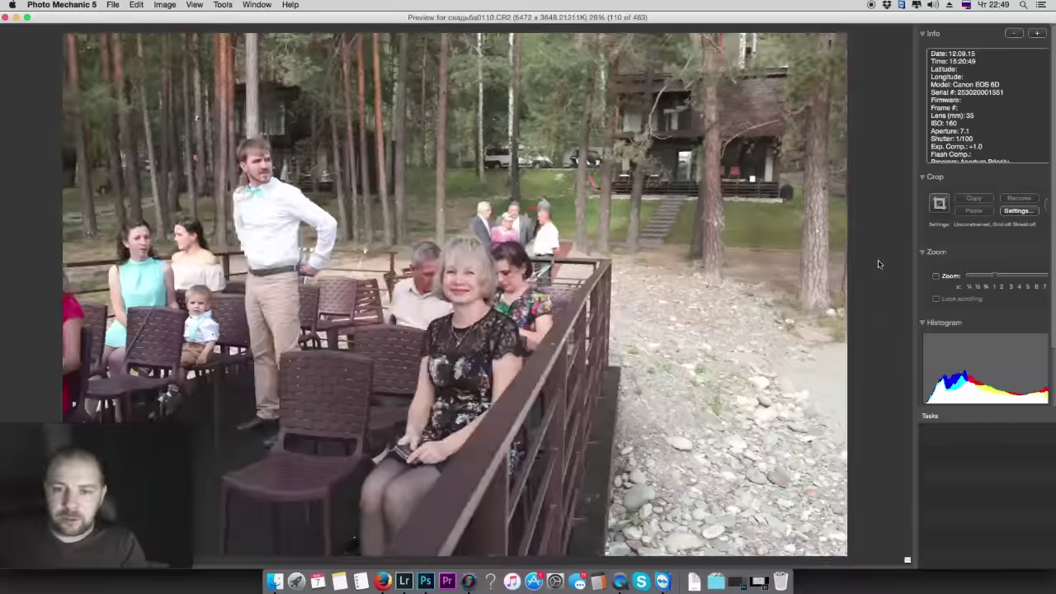
{"action": "key", "text": "Right"}
{"action": "key", "text": "Right"}
{"action": "key", "text": "Right"}
{"action": "key", "text": "Right"}
{"action": "key", "text": "Right"}
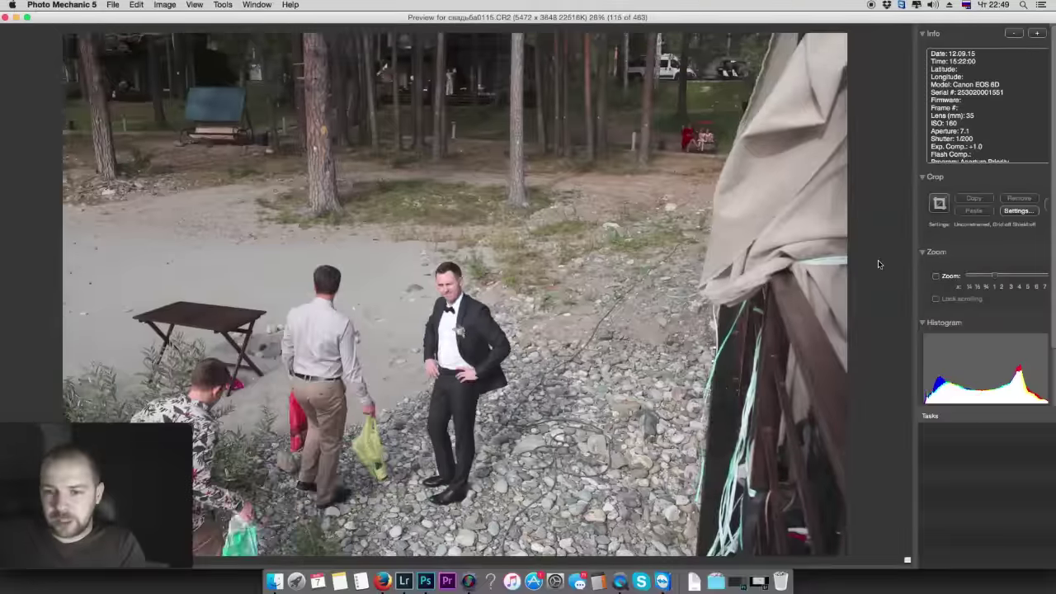
{"action": "key", "text": "Right"}
{"action": "key", "text": "Right"}
{"action": "key", "text": "Right"}
{"action": "key", "text": "Right"}
{"action": "key", "text": "Right"}
{"action": "key", "text": "Right"}
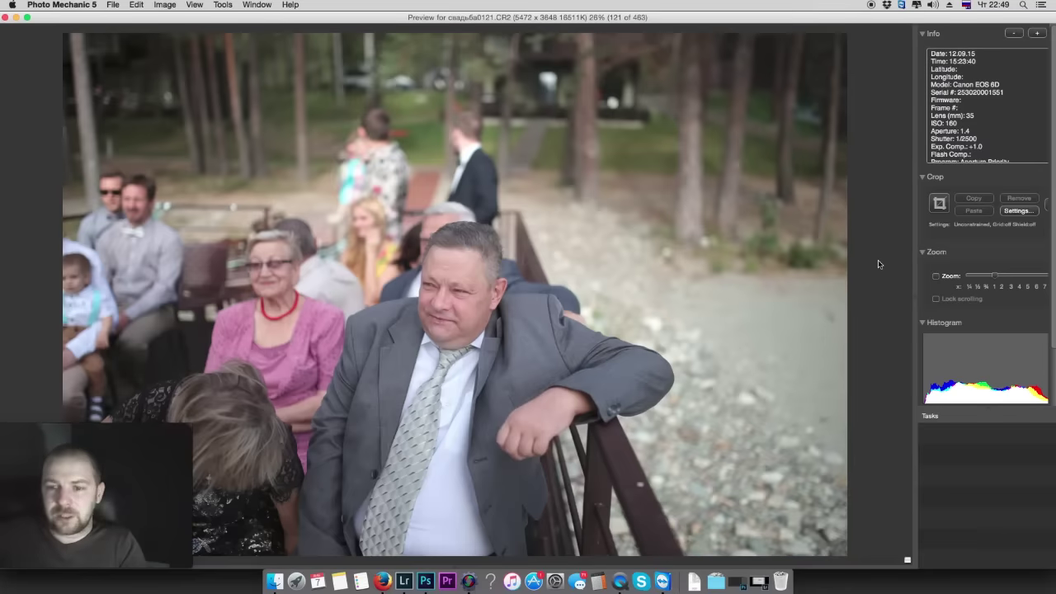
{"action": "key", "text": "Right"}
{"action": "key", "text": "Right"}
{"action": "key", "text": "Right"}
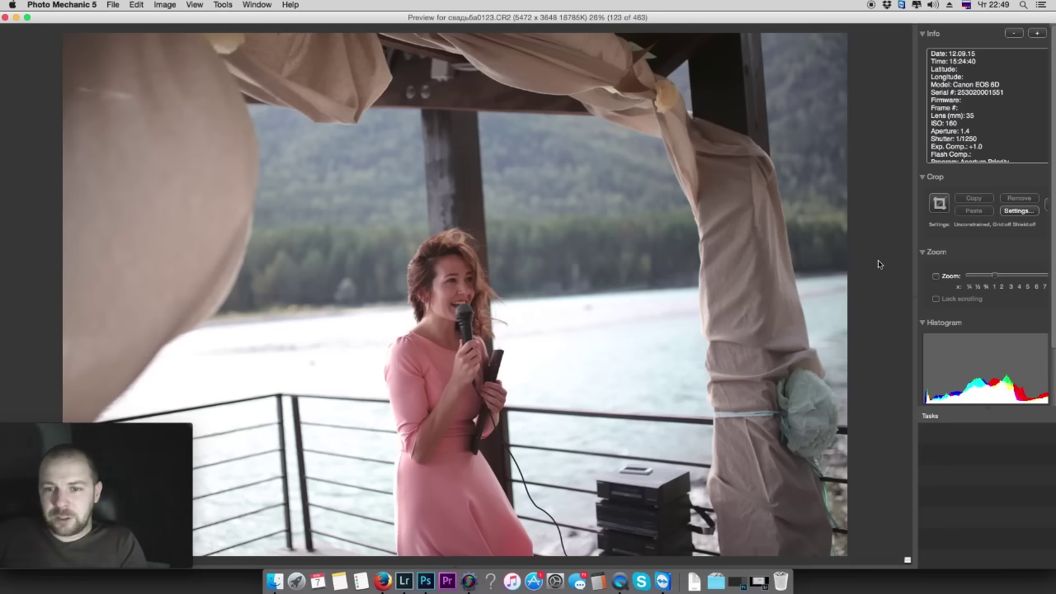
{"action": "key", "text": "Right"}
{"action": "key", "text": "Right"}
{"action": "key", "text": "Right"}
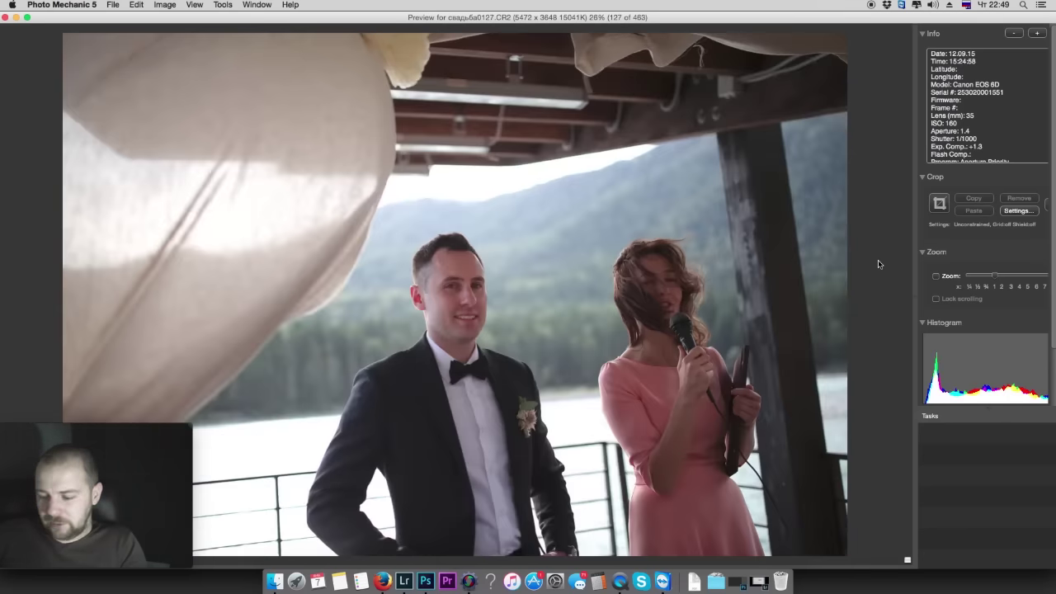
{"action": "key", "text": "Right"}
{"action": "key", "text": "Right"}
{"action": "key", "text": "Right"}
{"action": "key", "text": "Right"}
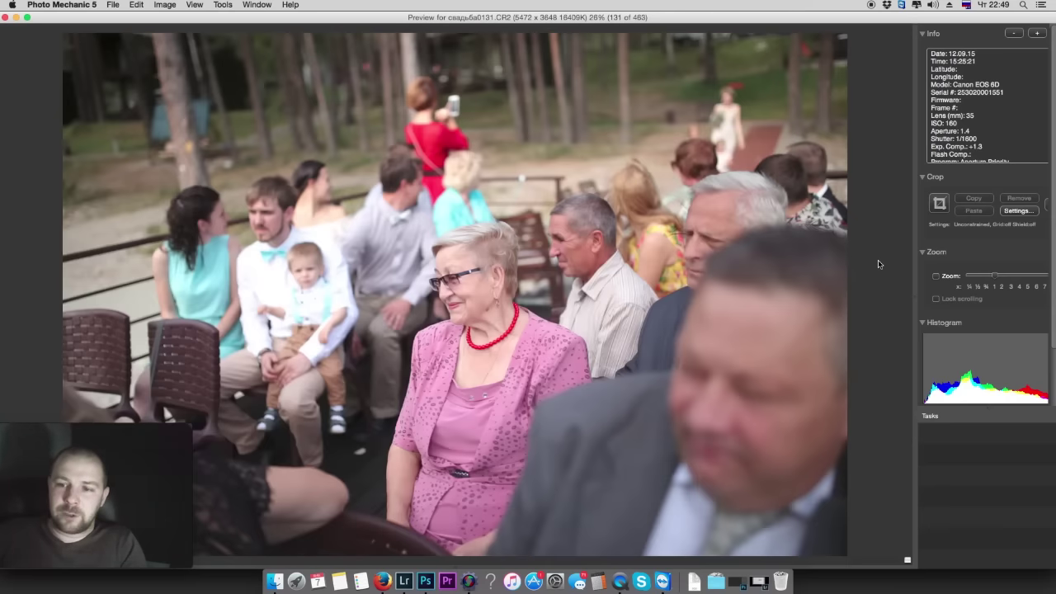
{"action": "key", "text": "Right"}
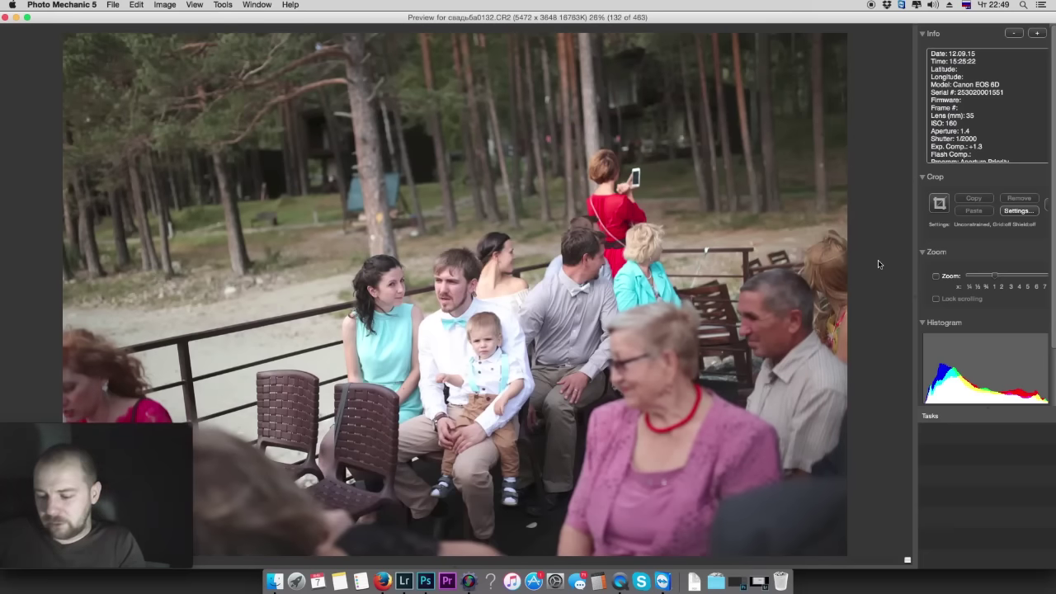
{"action": "key", "text": "Right"}
{"action": "key", "text": "Right"}
{"action": "key", "text": "Right"}
{"action": "key", "text": "Right"}
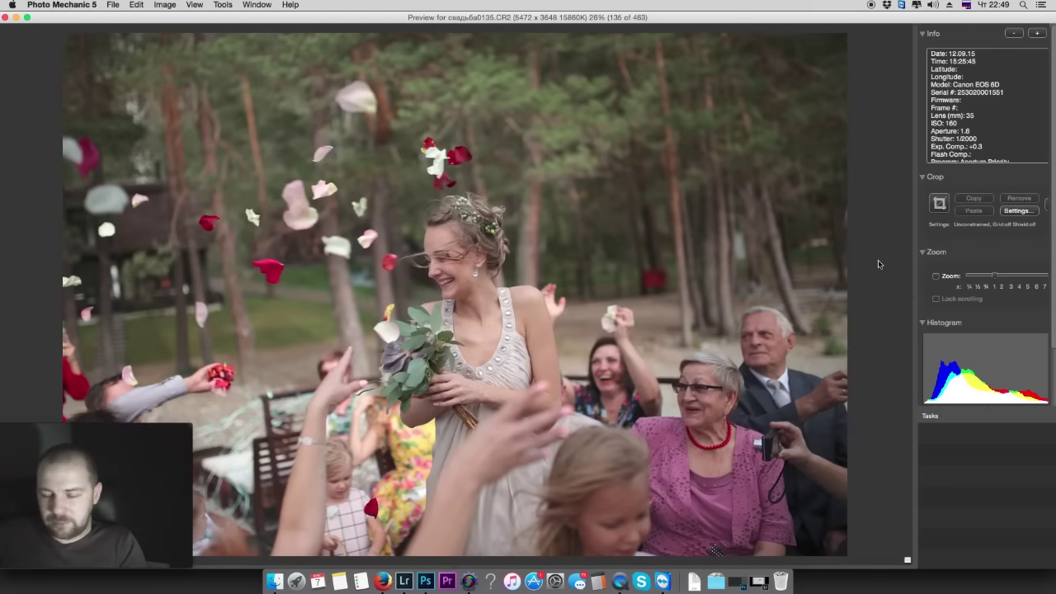
{"action": "key", "text": "Right"}
{"action": "key", "text": "Right"}
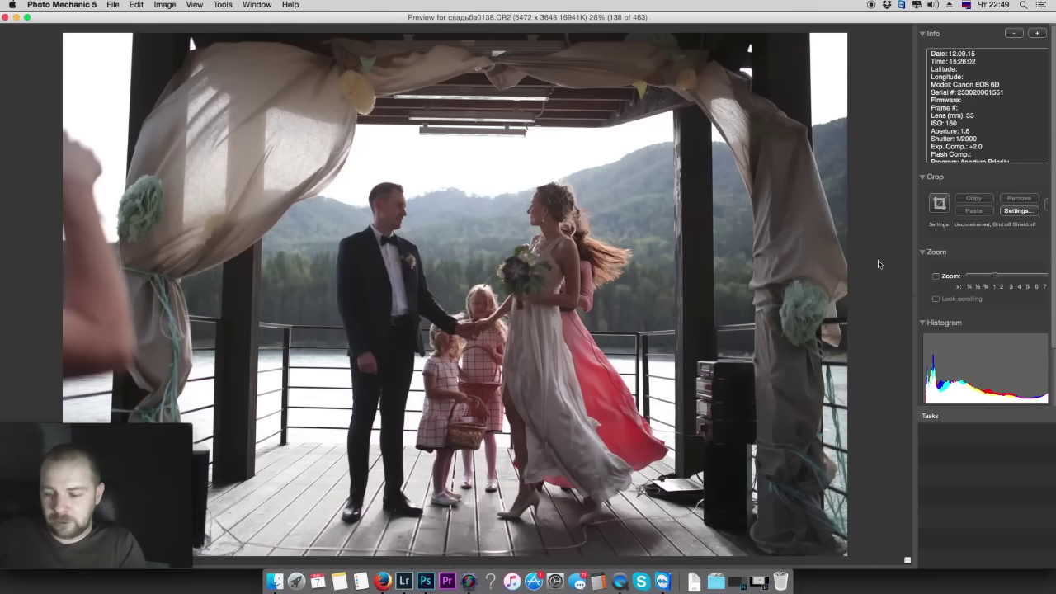
{"action": "key", "text": "Right"}
{"action": "key", "text": "Right"}
{"action": "key", "text": "Right"}
{"action": "key", "text": "Right"}
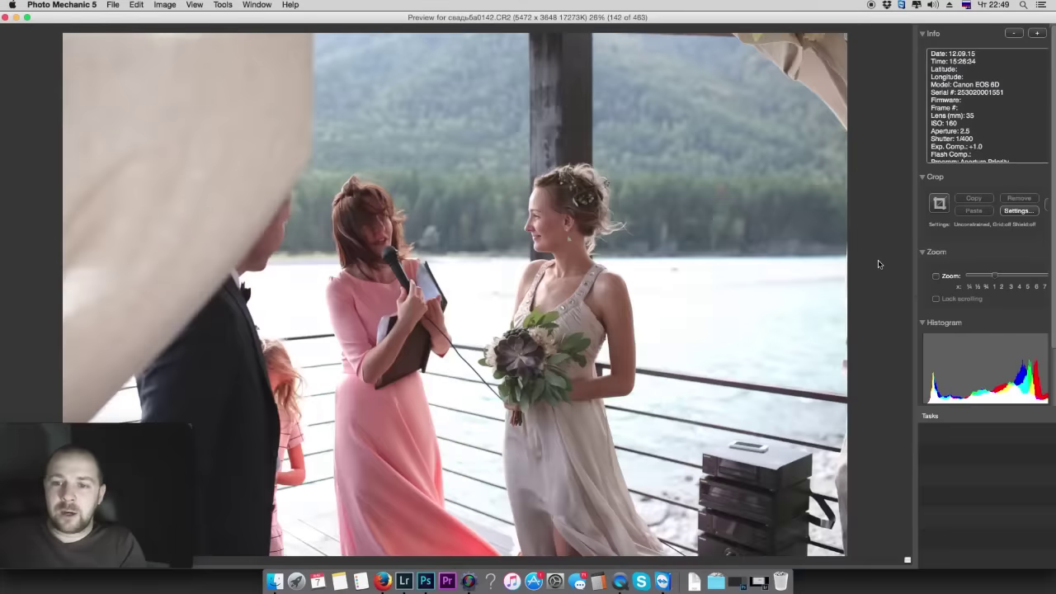
{"action": "key", "text": "Right"}
{"action": "key", "text": "Right"}
{"action": "key", "text": "Right"}
{"action": "key", "text": "Right"}
{"action": "key", "text": "Right"}
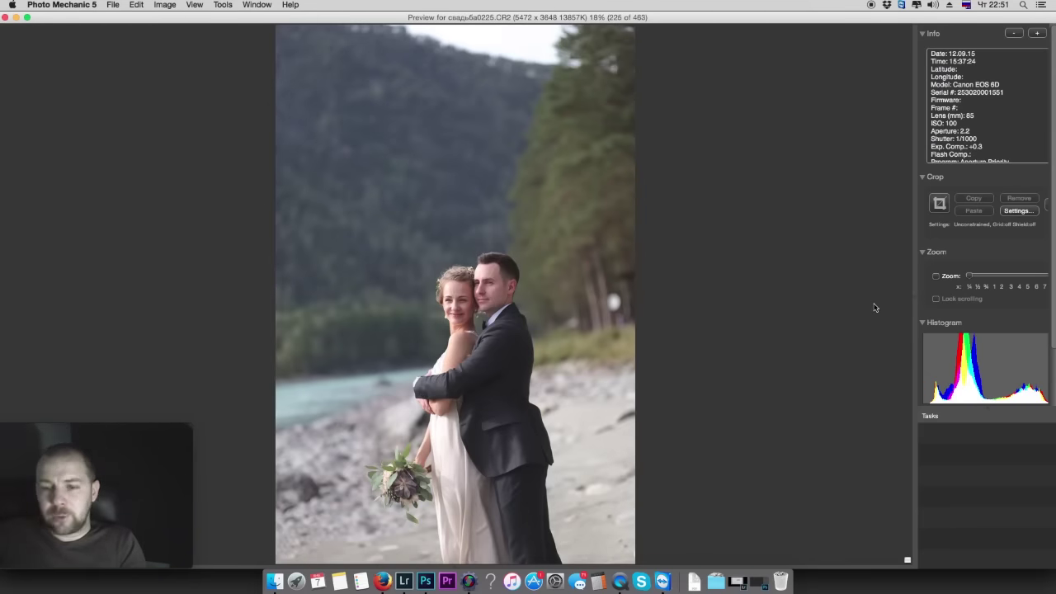
{"action": "key", "text": "Left"}
{"action": "key", "text": "z"}
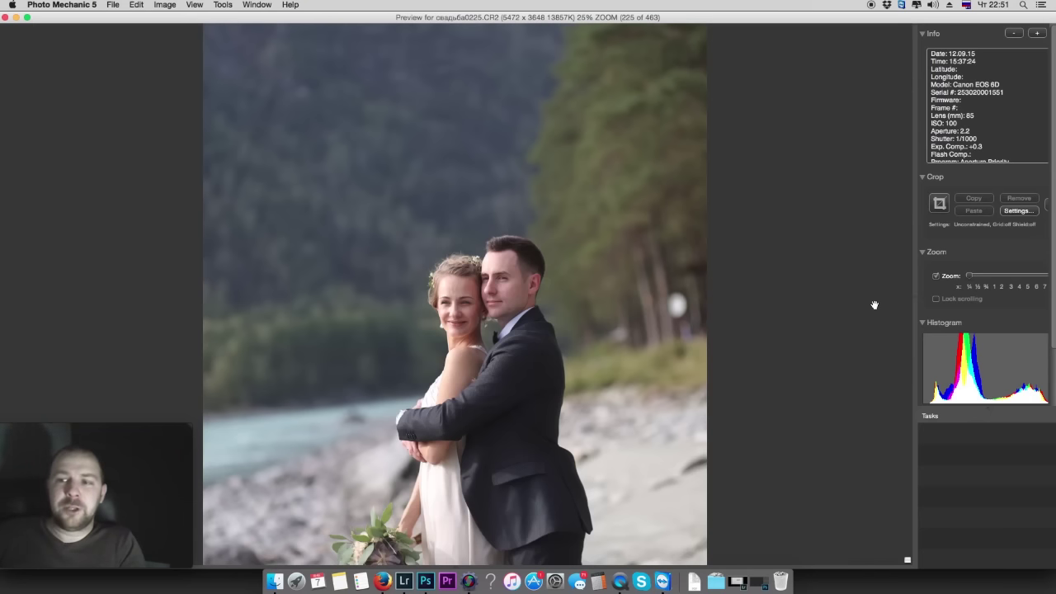
{"action": "left_click", "coordinate": [935, 276]}
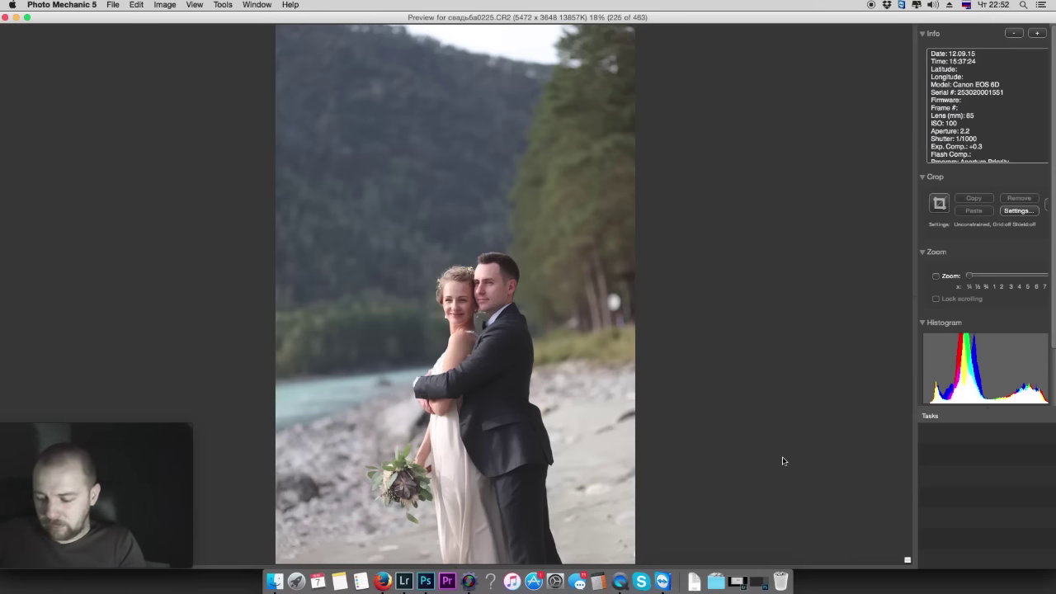
Cull the riverside and bride-and-groom rock shots, comparing neighbouring poses
{"action": "key", "text": "Right"}
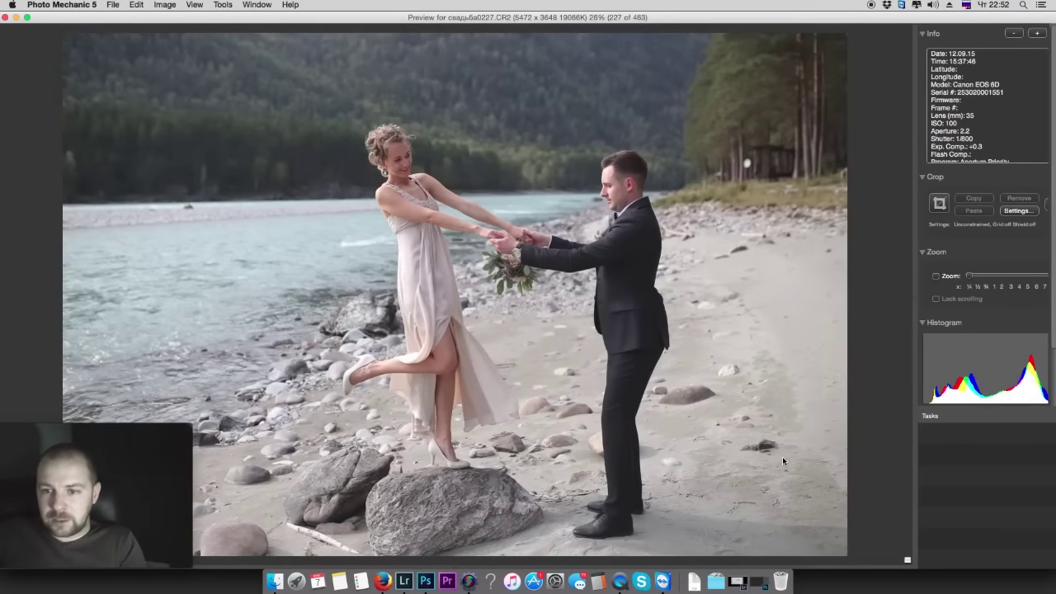
{"action": "key", "text": "Right"}
{"action": "key", "text": "Right"}
{"action": "key", "text": "Right"}
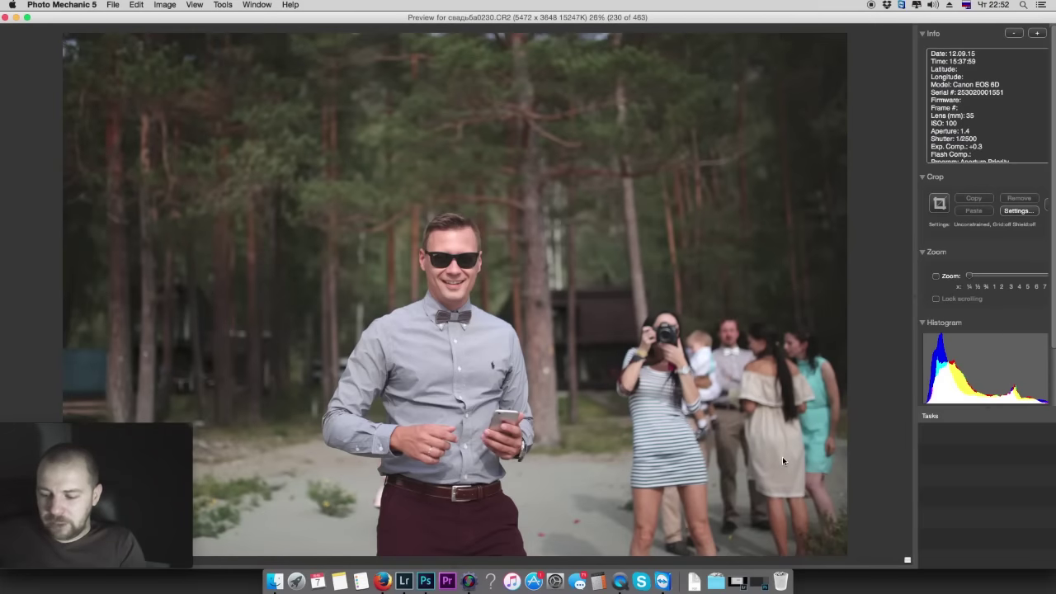
{"action": "key", "text": "Right"}
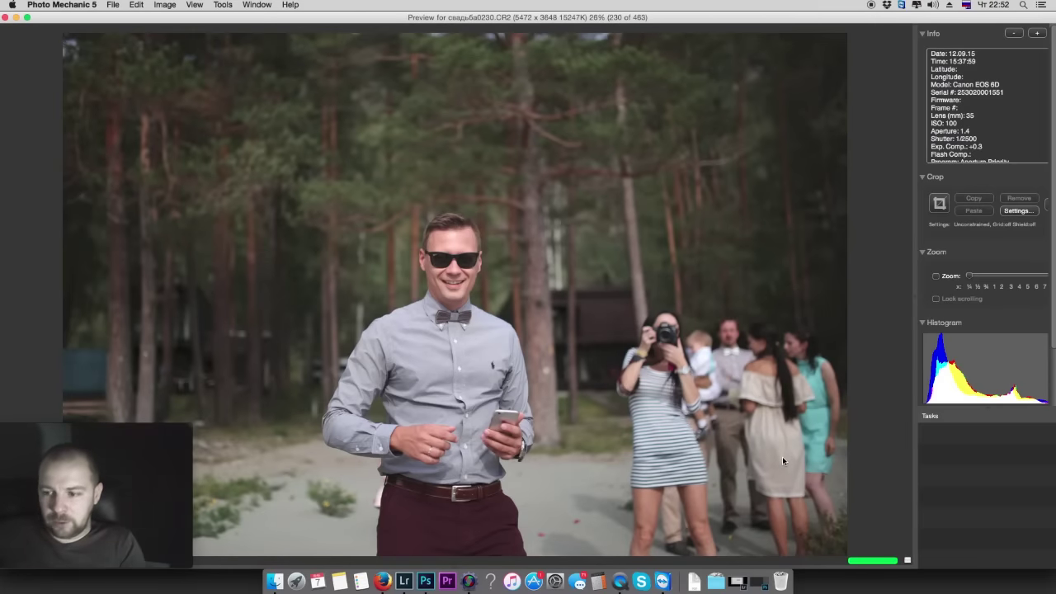
{"action": "key", "text": "Right"}
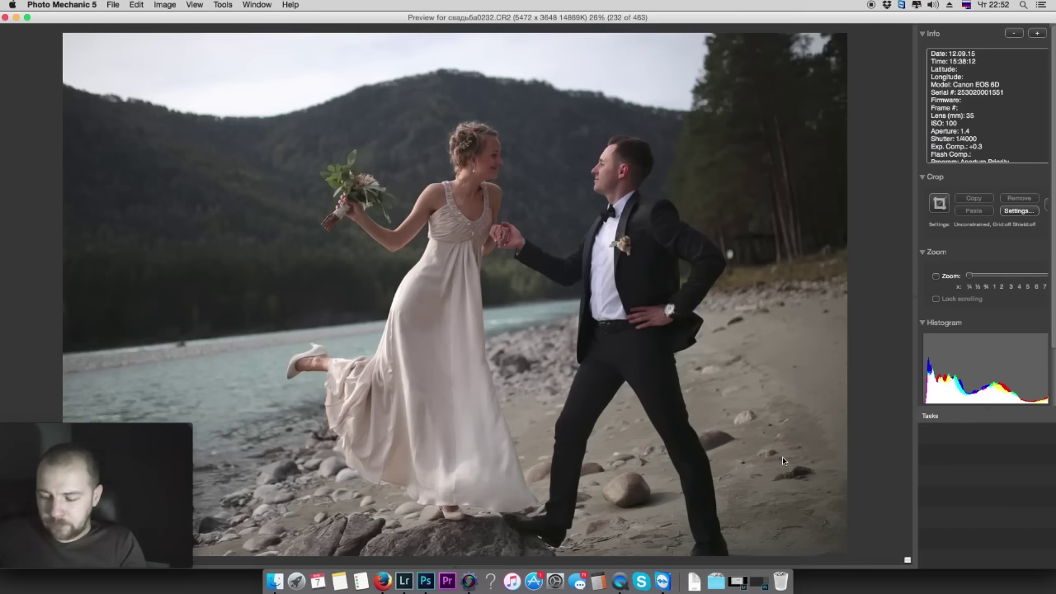
{"action": "key", "text": "Right"}
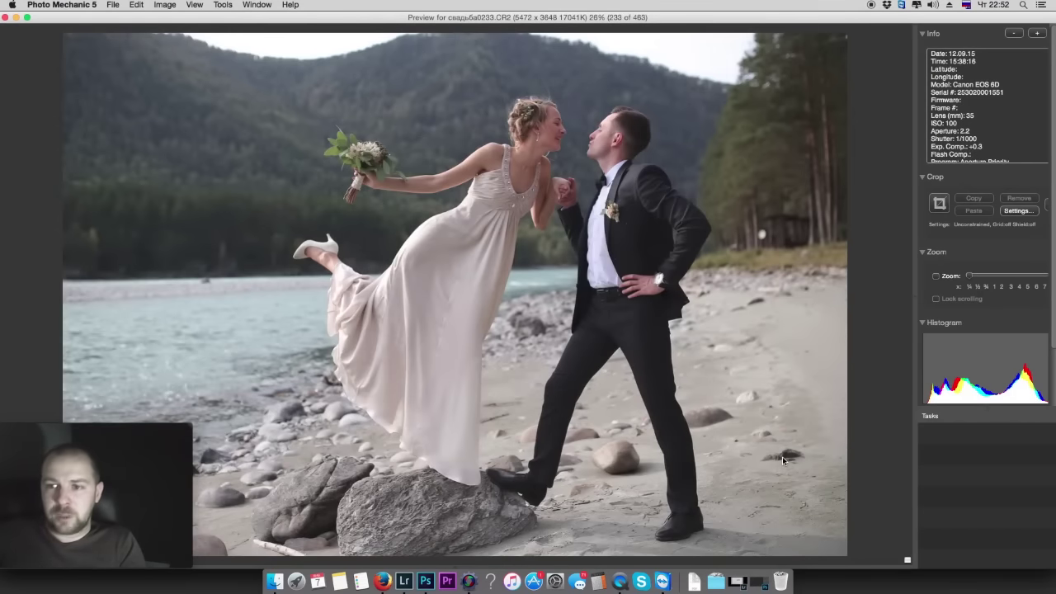
{"action": "key", "text": "Left"}
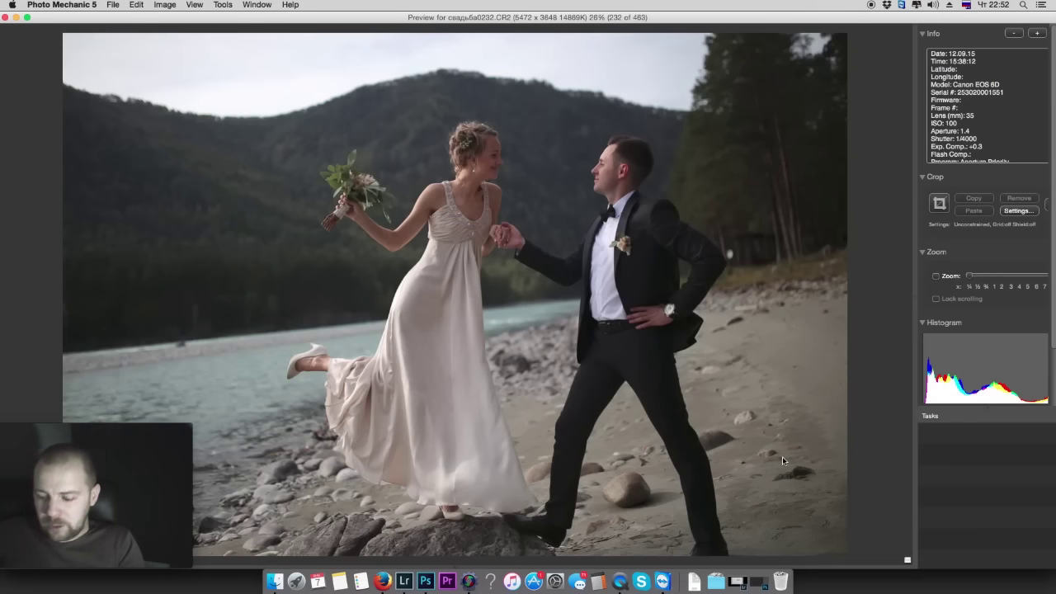
{"action": "key", "text": "Right"}
{"action": "key", "text": "Left"}
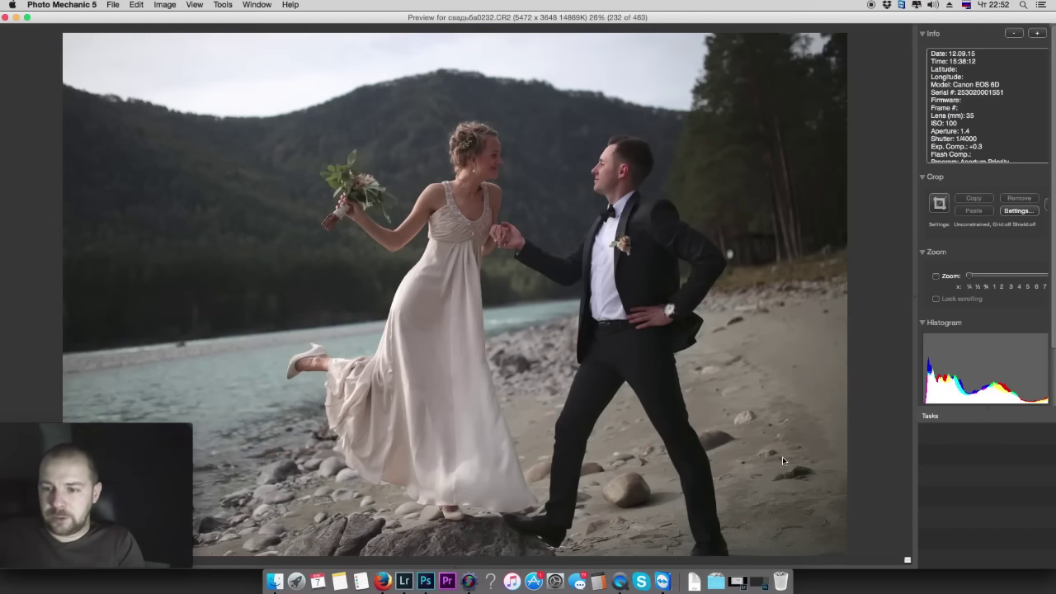
{"action": "key", "text": "Right"}
{"action": "key", "text": "Right"}
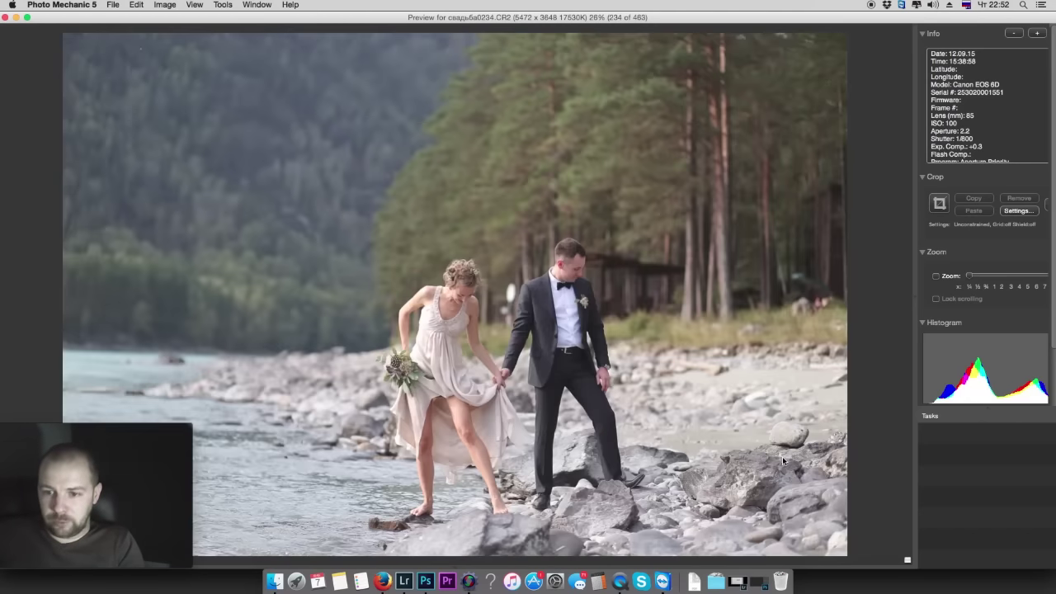
{"action": "key", "text": "Right"}
{"action": "key", "text": "Right"}
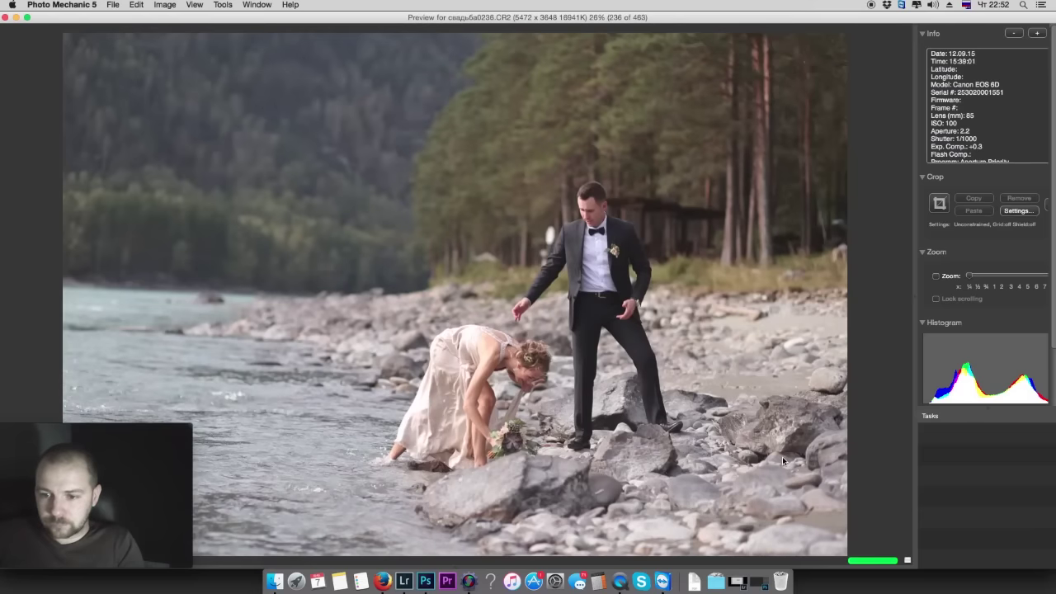
{"action": "key", "text": "Right"}
{"action": "key", "text": "Right"}
{"action": "key", "text": "Right"}
{"action": "key", "text": "Right"}
{"action": "key", "text": "Right"}
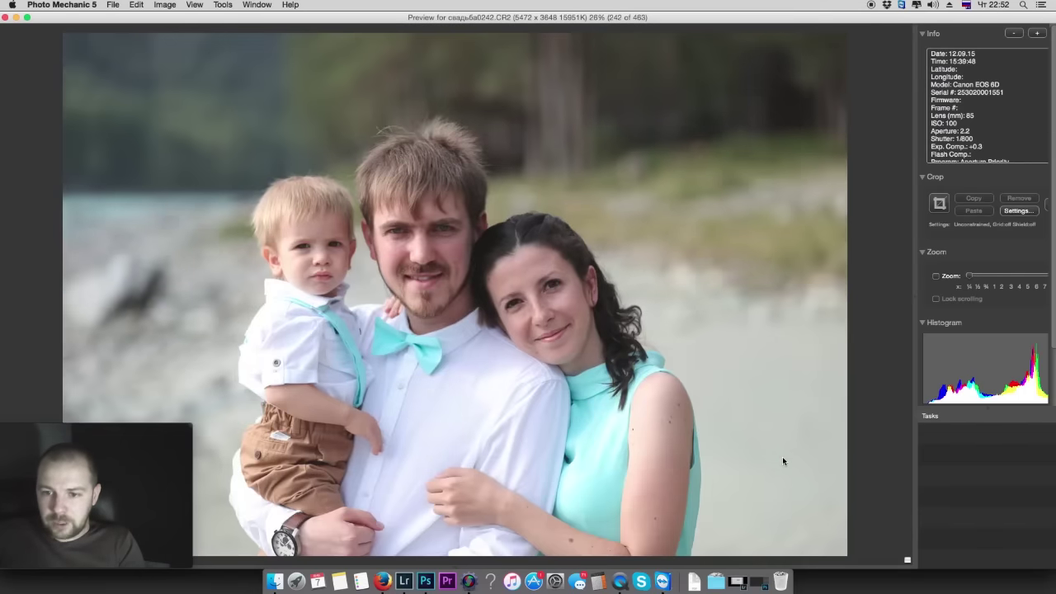
{"action": "key", "text": "Right"}
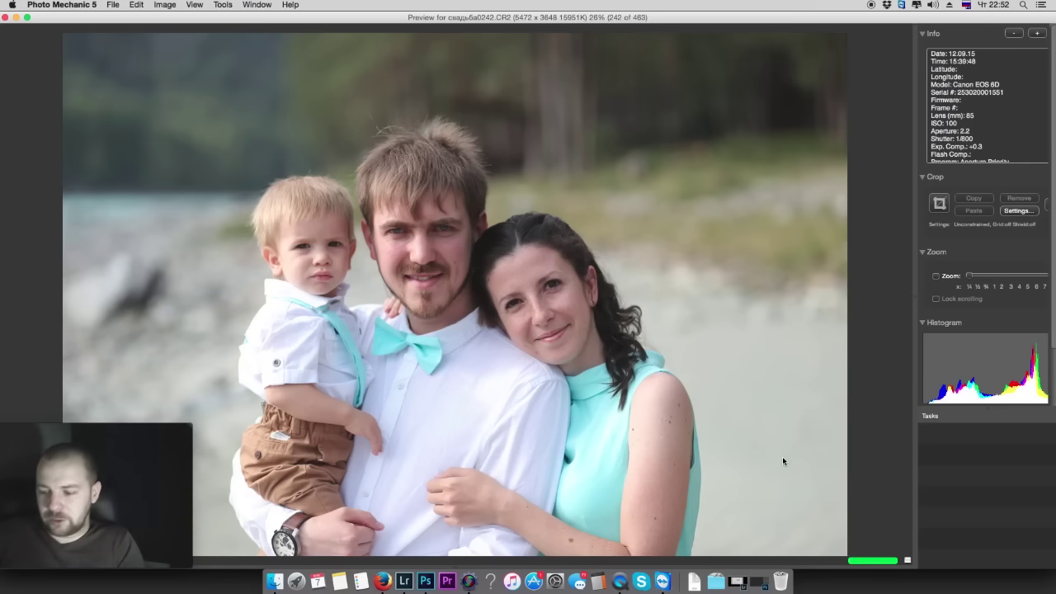
Cull the family portraits and the following couple portraits through photo 272
{"action": "key", "text": "Right"}
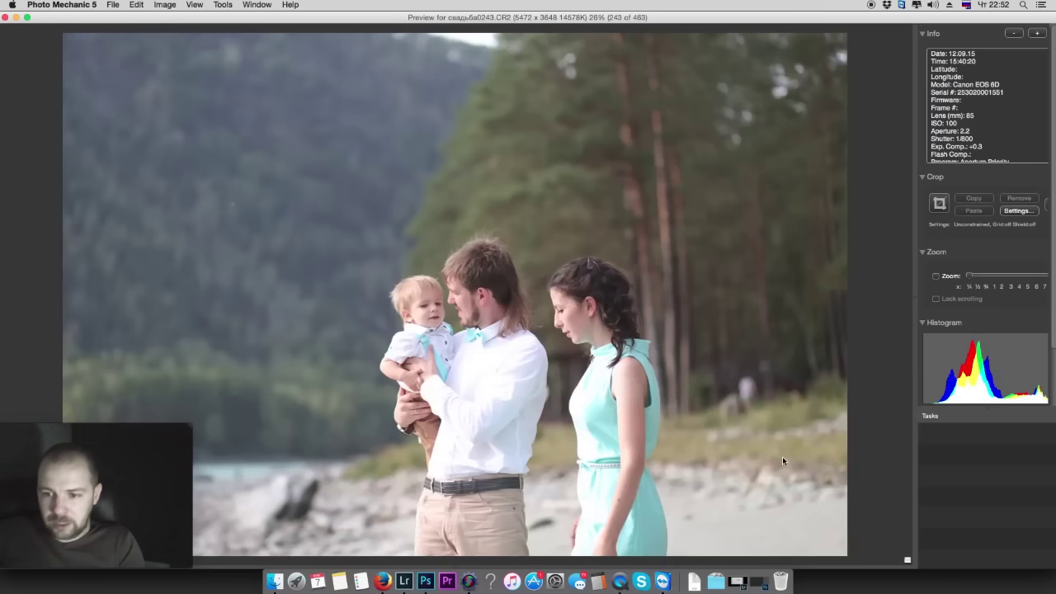
{"action": "key", "text": "Right"}
{"action": "key", "text": "Right"}
{"action": "key", "text": "Right"}
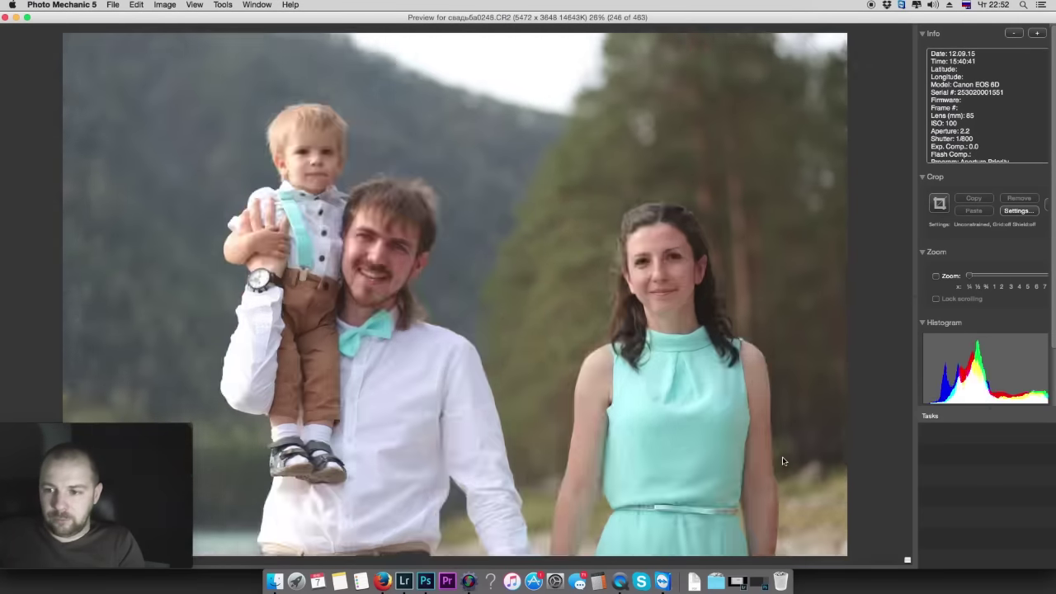
{"action": "key", "text": "Right"}
{"action": "key", "text": "Right"}
{"action": "key", "text": "Right"}
{"action": "key", "text": "Right"}
{"action": "key", "text": "Right"}
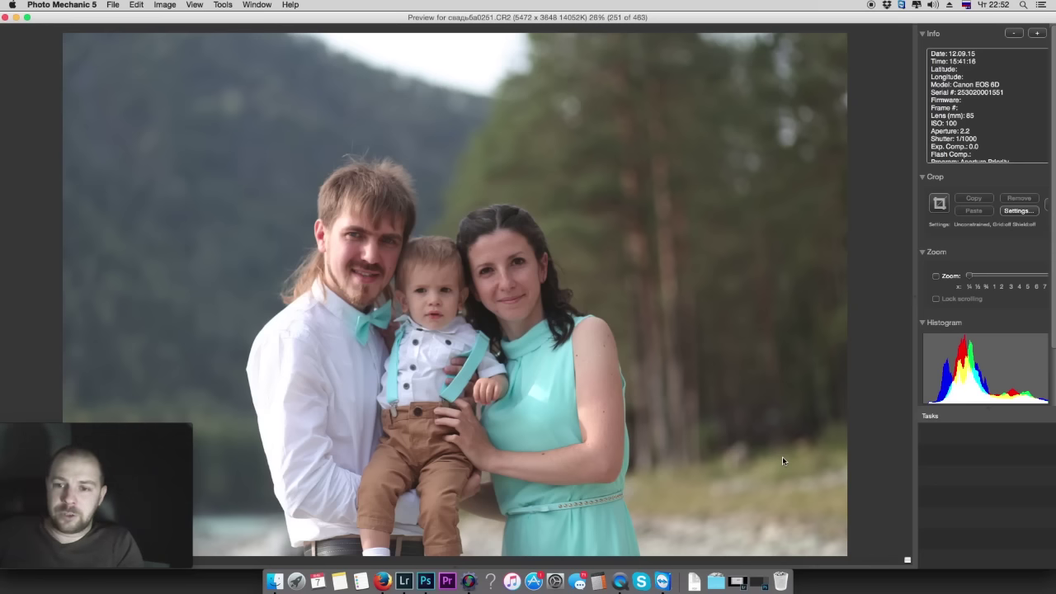
{"action": "key", "text": "Right"}
{"action": "key", "text": "Right"}
{"action": "key", "text": "Right"}
{"action": "key", "text": "Right"}
{"action": "key", "text": "Right"}
{"action": "key", "text": "Right"}
{"action": "key", "text": "Right"}
{"action": "key", "text": "Right"}
{"action": "key", "text": "Right"}
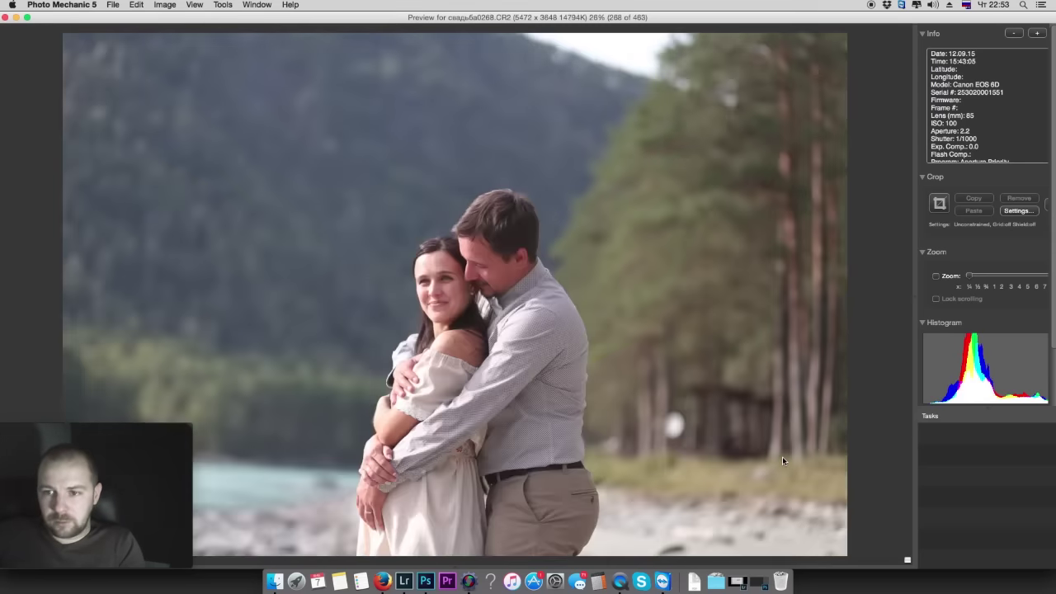
{"action": "key", "text": "Right"}
{"action": "key", "text": "Right"}
{"action": "key", "text": "Right"}
{"action": "key", "text": "Right"}
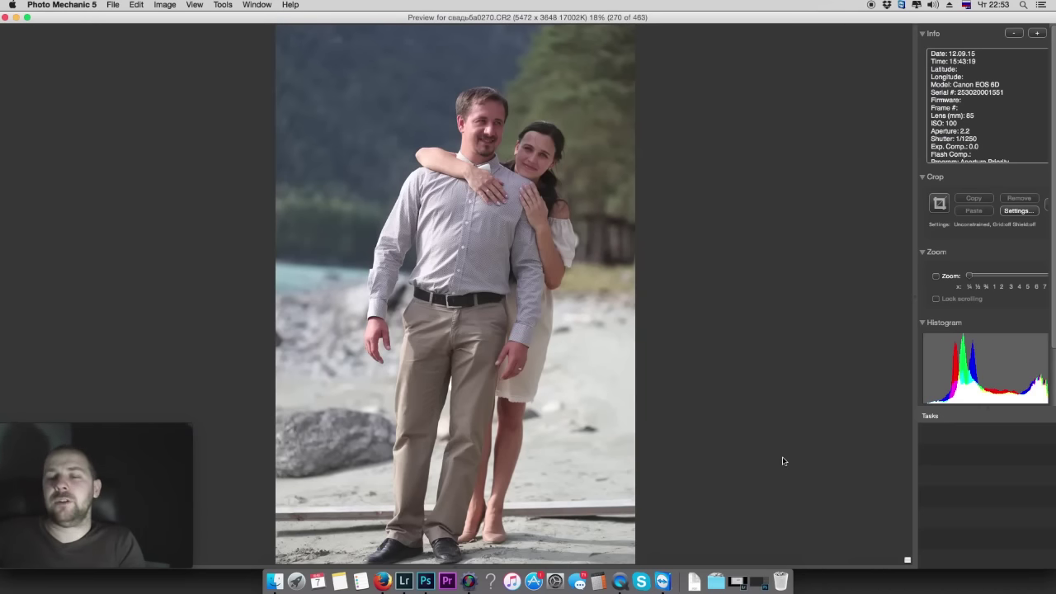
{"action": "key", "text": "Right"}
{"action": "key", "text": "Right"}
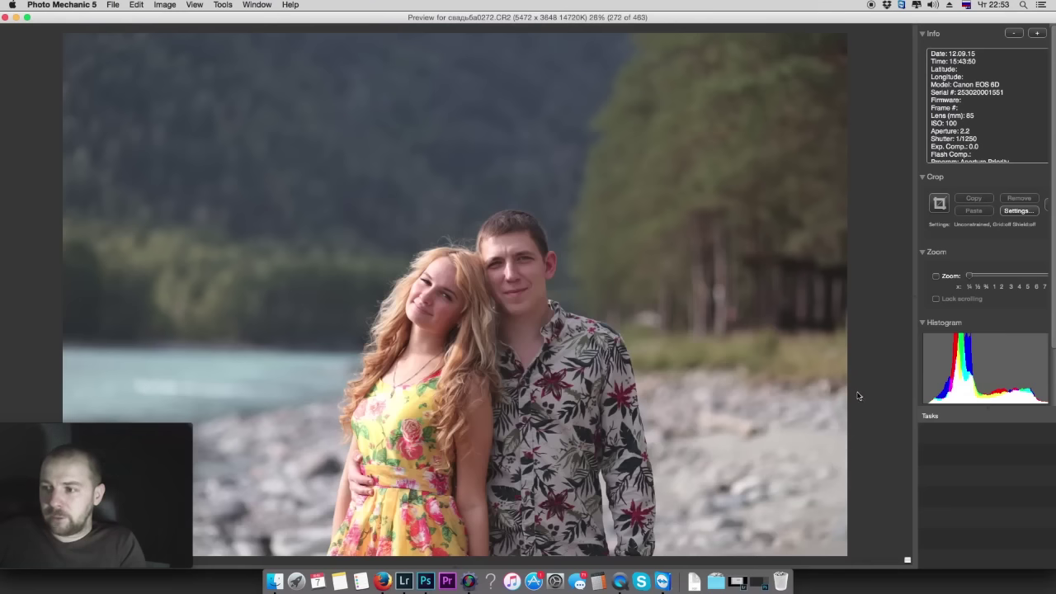
Close the preview and filter the contact sheet to green-labelled keepers only
{"action": "left_click", "coordinate": [5, 17]}
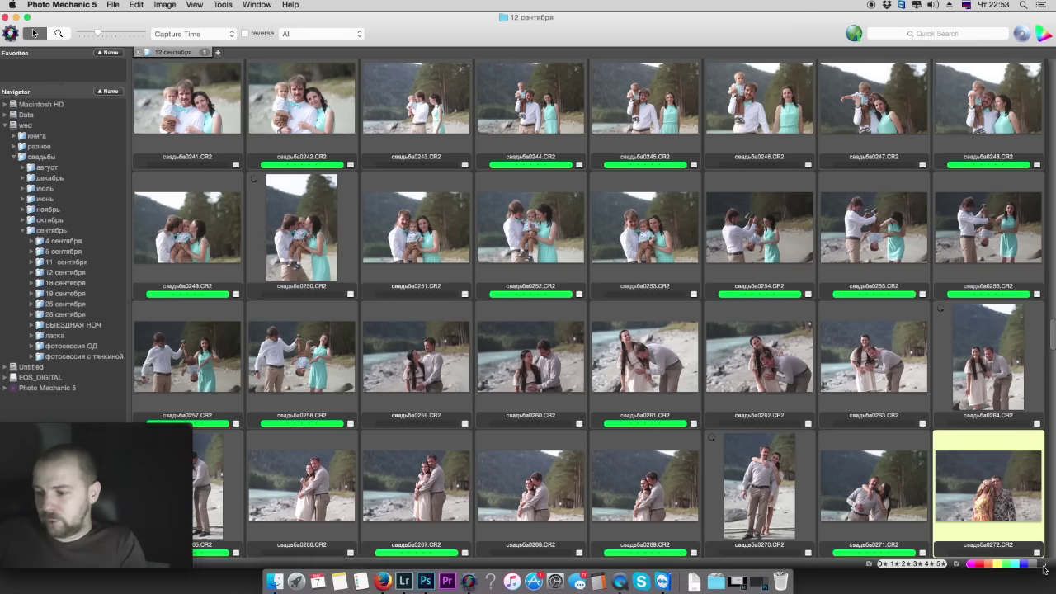
{"action": "left_click", "coordinate": [1045, 568]}
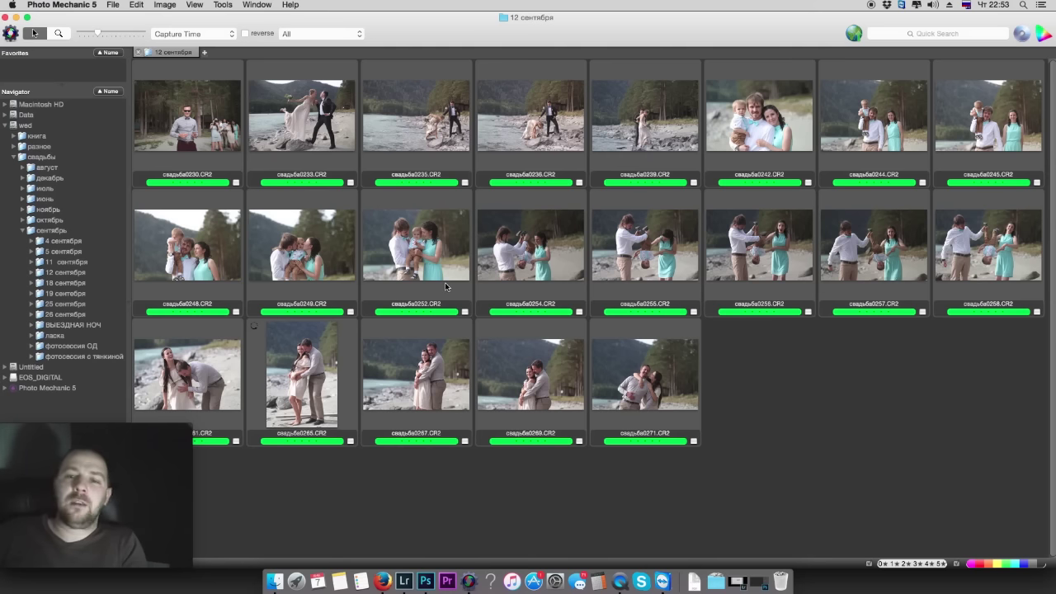
{"action": "mouse_move", "coordinate": [187, 116]}
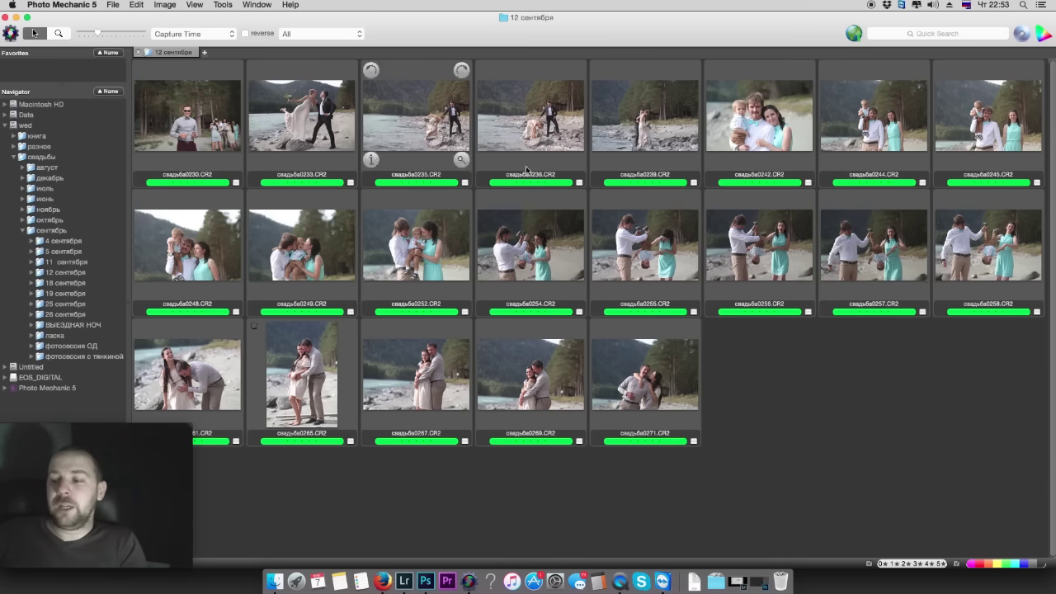
Review the green keepers full-size from свадьба0230.CR2 onward, then return to the grid
{"action": "left_click", "coordinate": [184, 132]}
{"action": "double_click", "coordinate": [184, 132]}
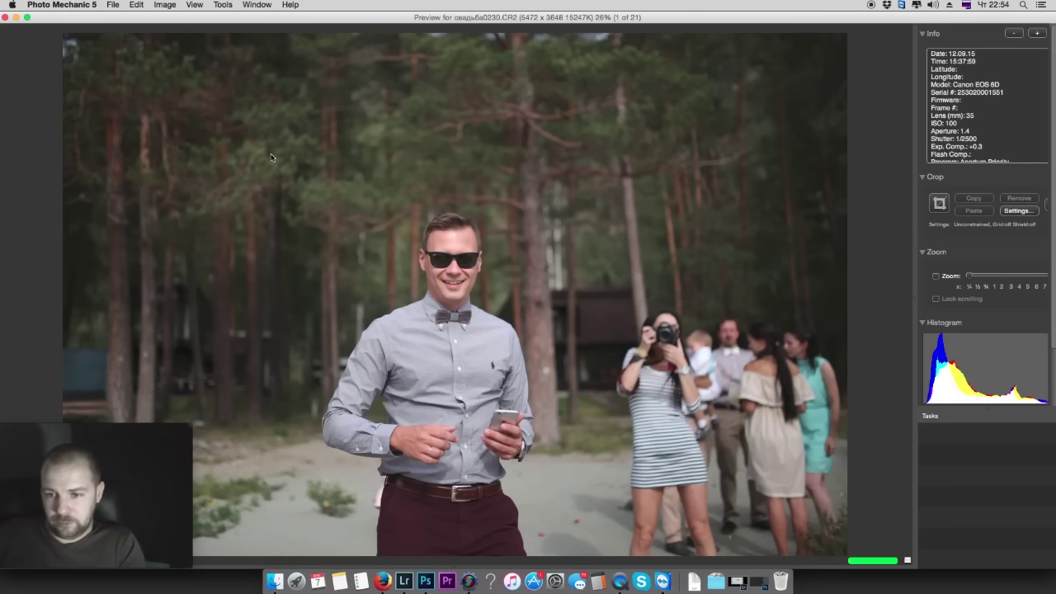
{"action": "key", "text": "Right"}
{"action": "key", "text": "Right"}
{"action": "key", "text": "Right"}
{"action": "key", "text": "Right"}
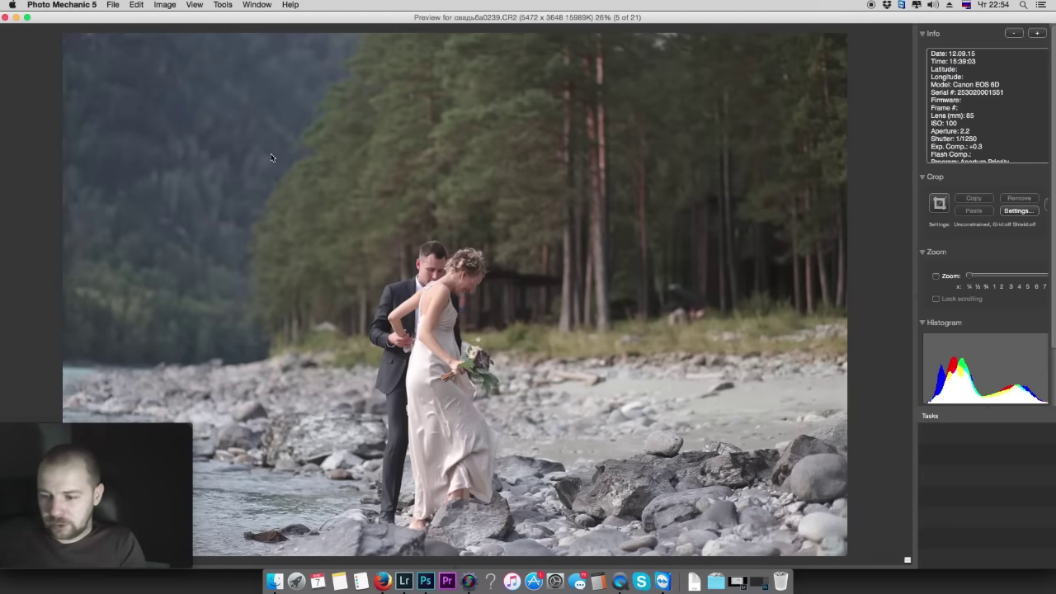
{"action": "key", "text": "Right"}
{"action": "key", "text": "Right"}
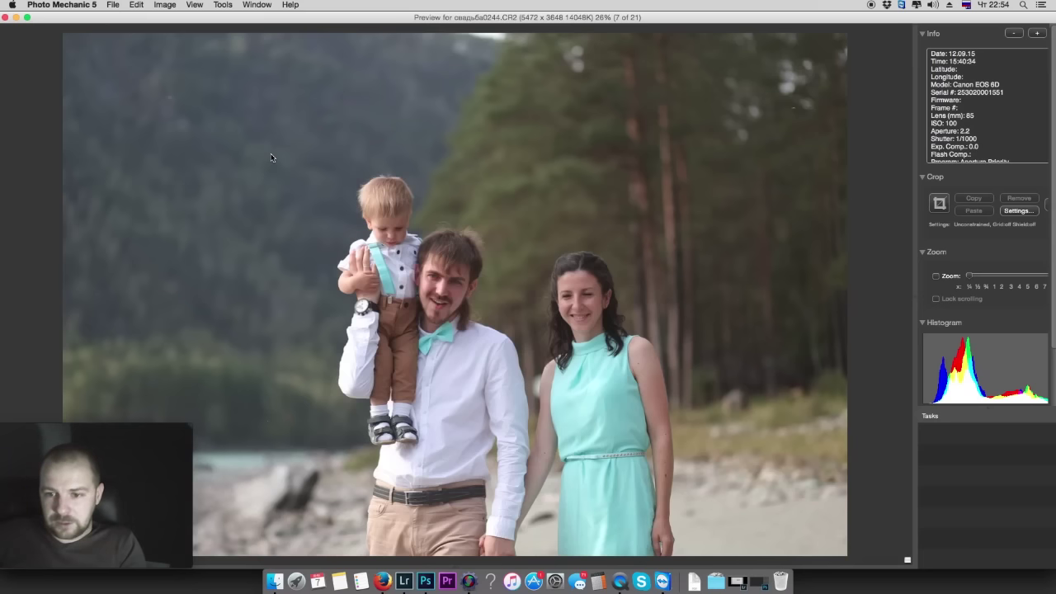
{"action": "key", "text": "Right"}
{"action": "key", "text": "Right"}
{"action": "key", "text": "Right"}
{"action": "key", "text": "Right"}
{"action": "key", "text": "Right"}
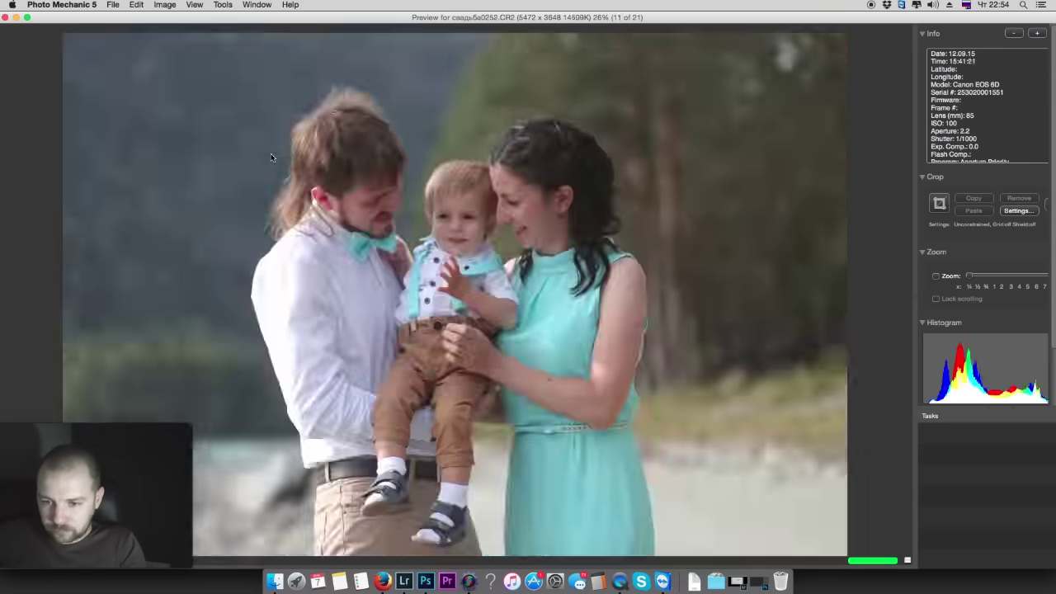
{"action": "key", "text": "Right"}
{"action": "key", "text": "Right"}
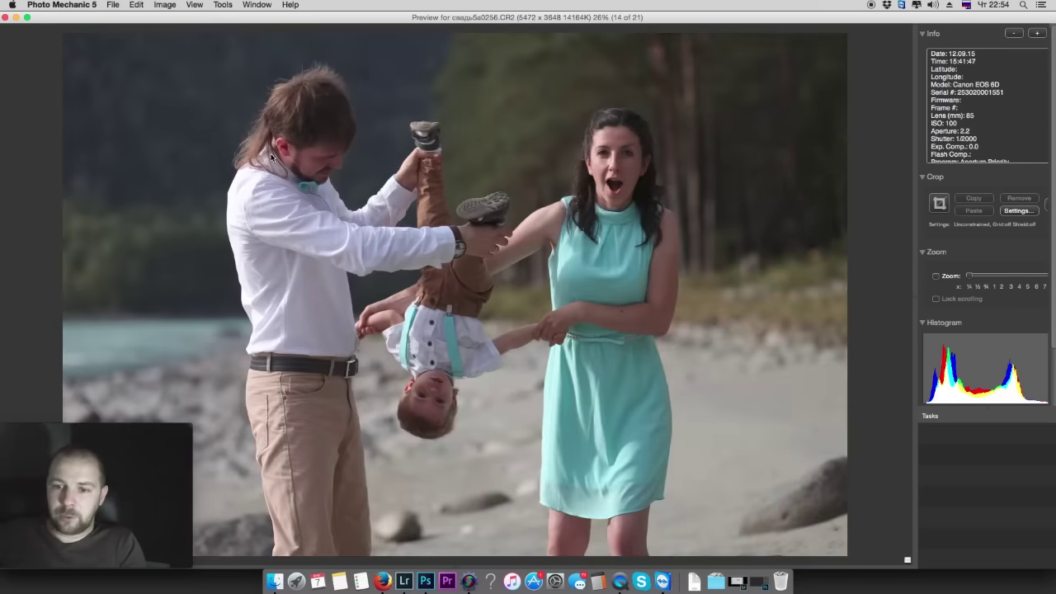
{"action": "key", "text": "Right"}
{"action": "key", "text": "Right"}
{"action": "key", "text": "Right"}
{"action": "key", "text": "Escape"}
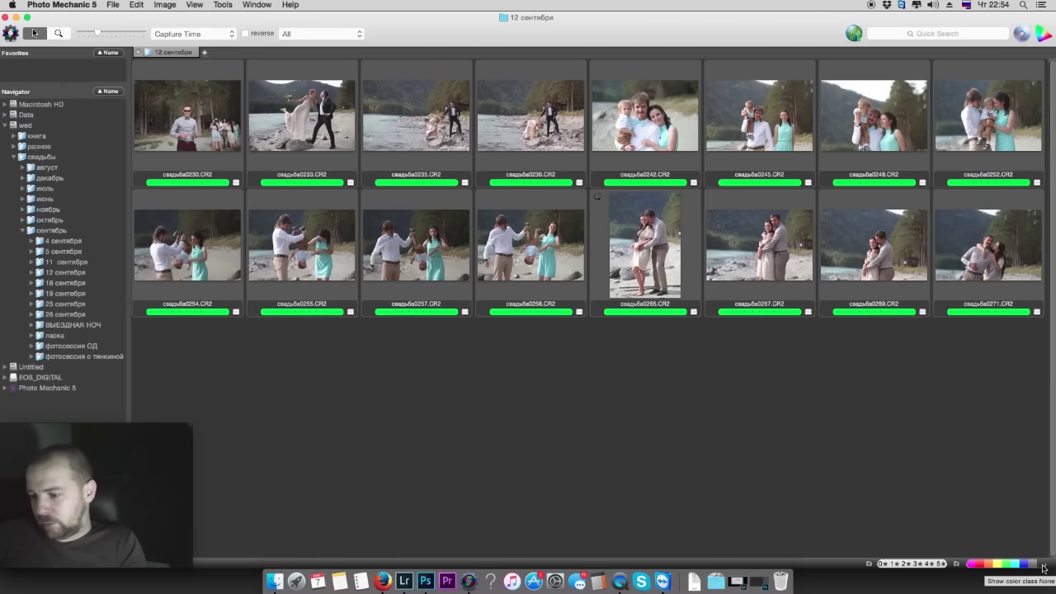
Show all colour classes again, then hide the green-labelled photos from the grid
{"action": "left_click", "coordinate": [1043, 569]}
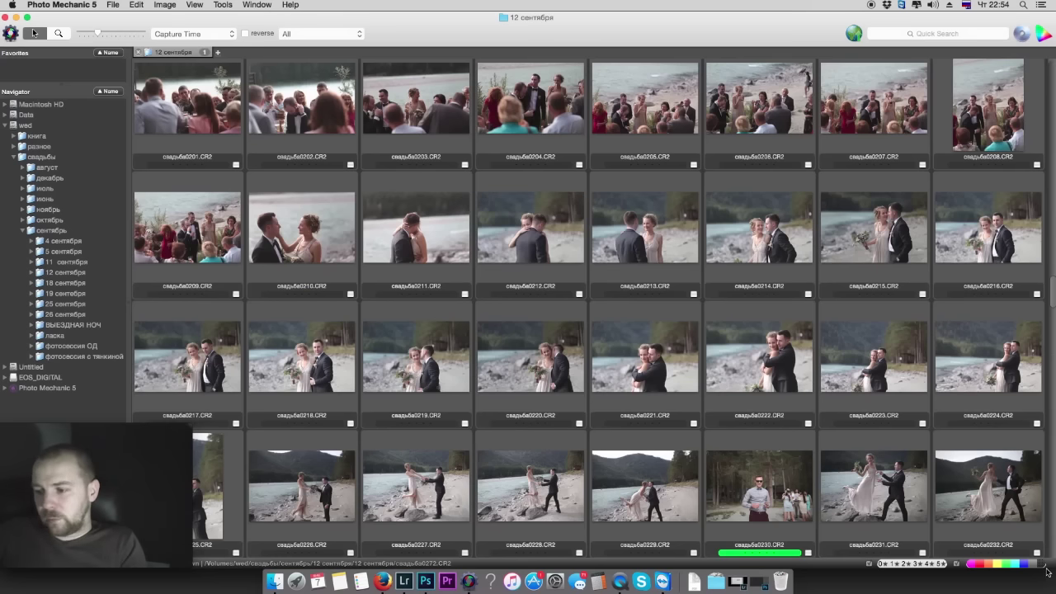
{"action": "scroll", "coordinate": [848, 471], "scroll_direction": "down", "scroll_amount": 4}
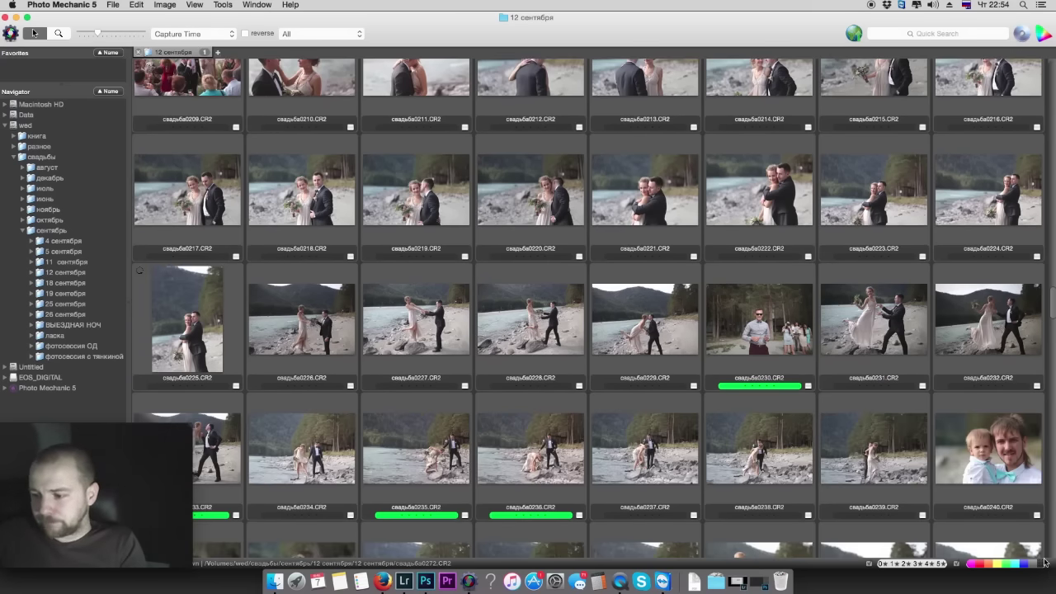
{"action": "left_click", "coordinate": [1006, 565]}
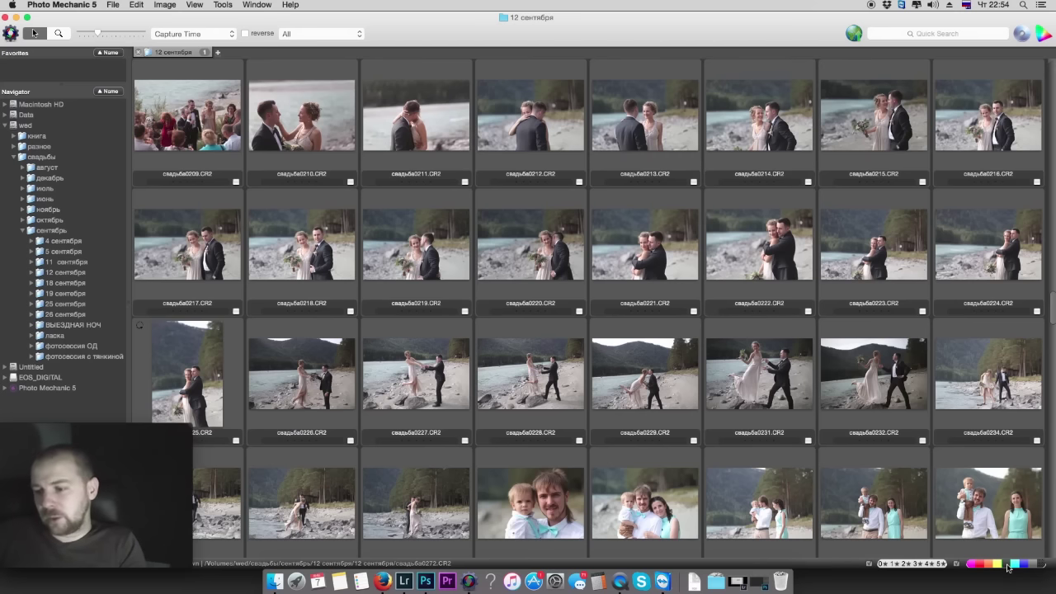
{"action": "mouse_move", "coordinate": [759, 320]}
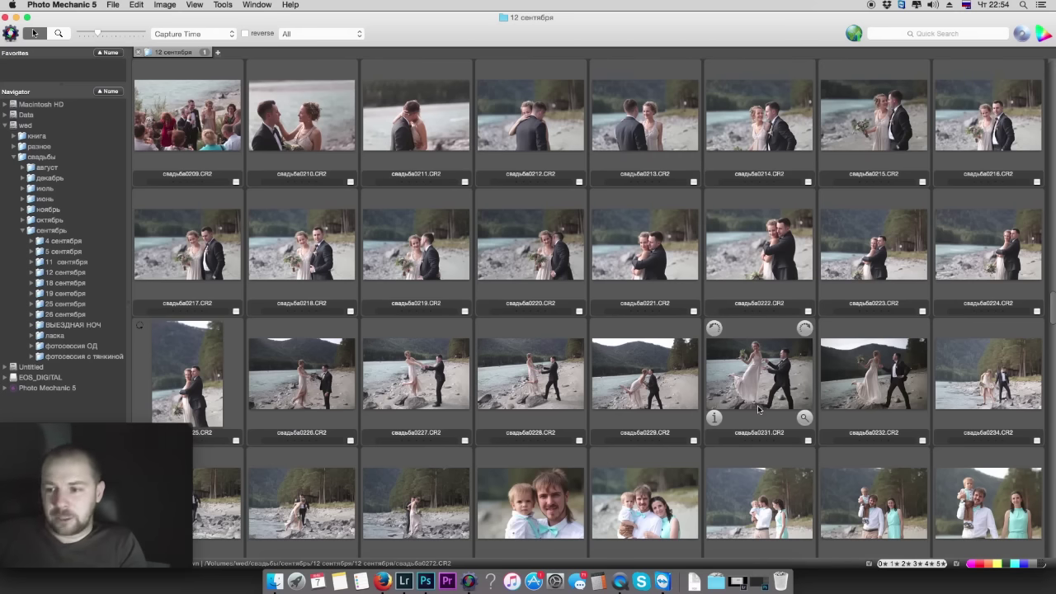
{"action": "scroll", "coordinate": [757, 405], "scroll_direction": "up", "scroll_amount": 15}
{"action": "scroll", "coordinate": [757, 405], "scroll_direction": "down", "scroll_amount": 12}
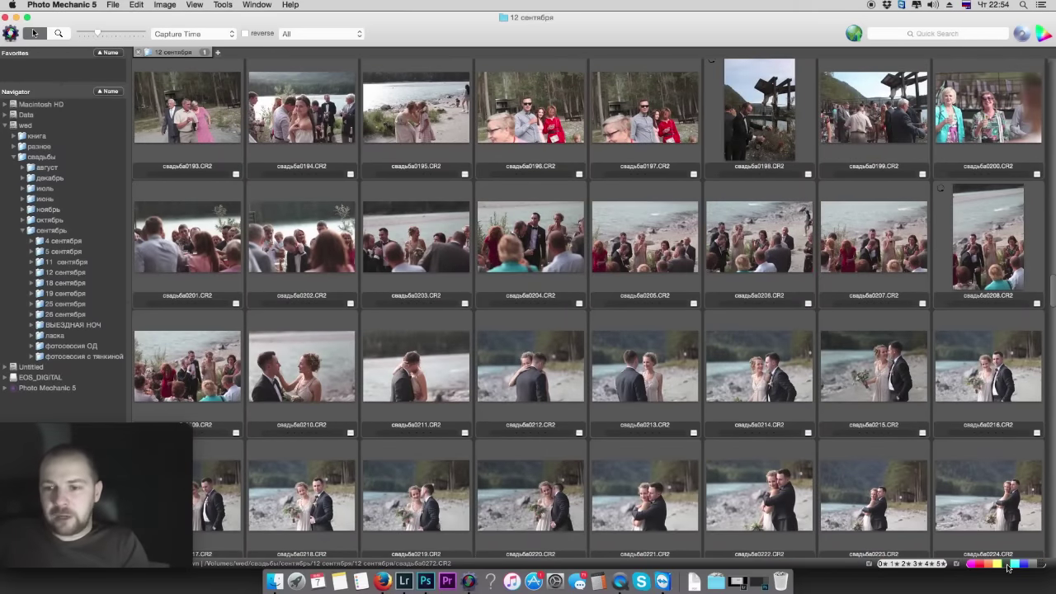
{"action": "mouse_move", "coordinate": [187, 107]}
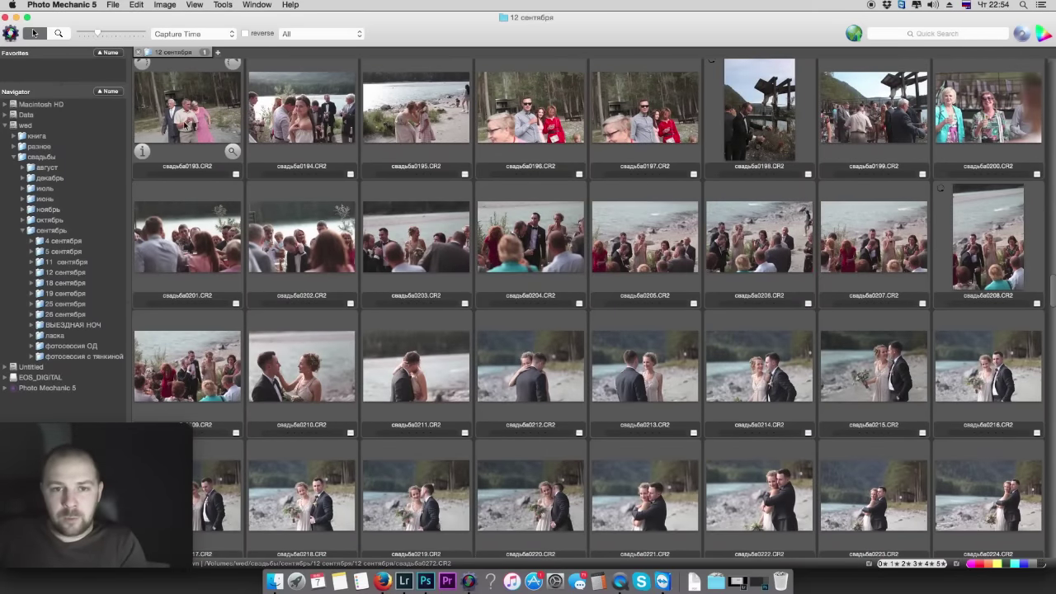
Narrow the contact sheet selection down to frame 0215 alone
{"action": "left_click", "coordinate": [189, 123]}
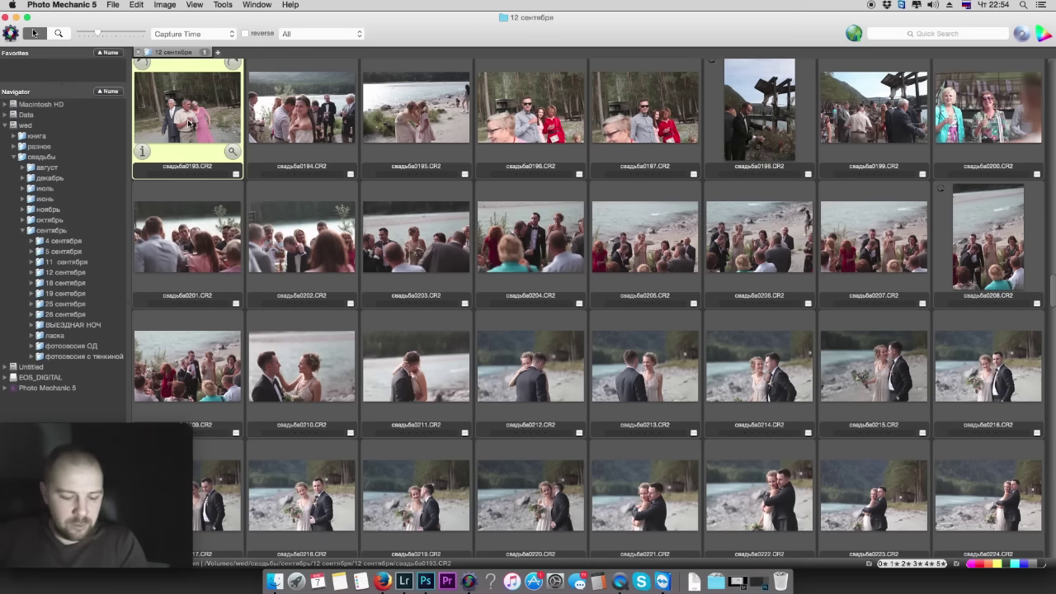
{"action": "key", "text": "super+a"}
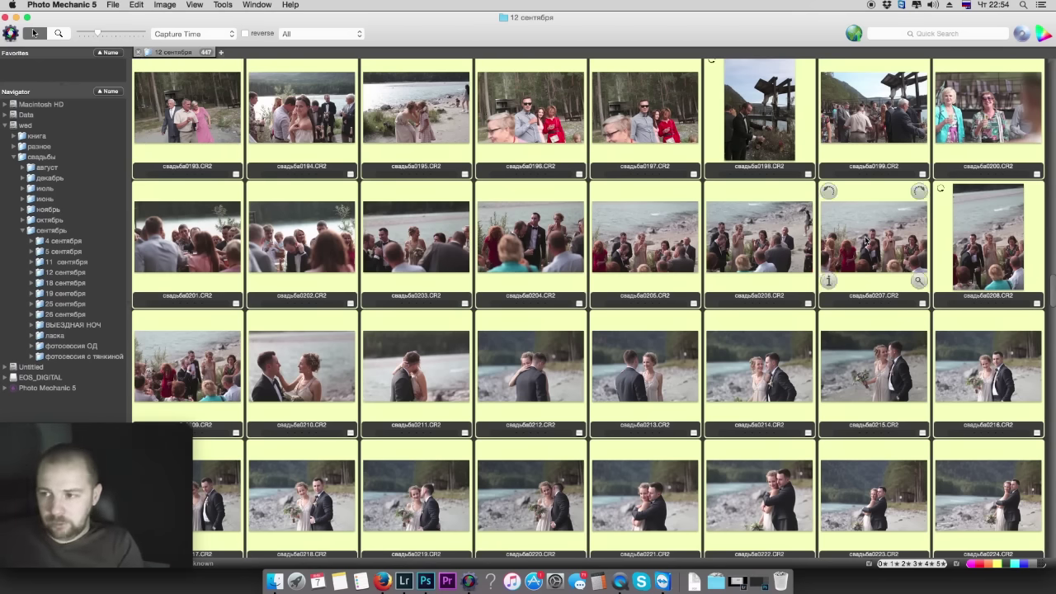
{"action": "left_click", "coordinate": [875, 361]}
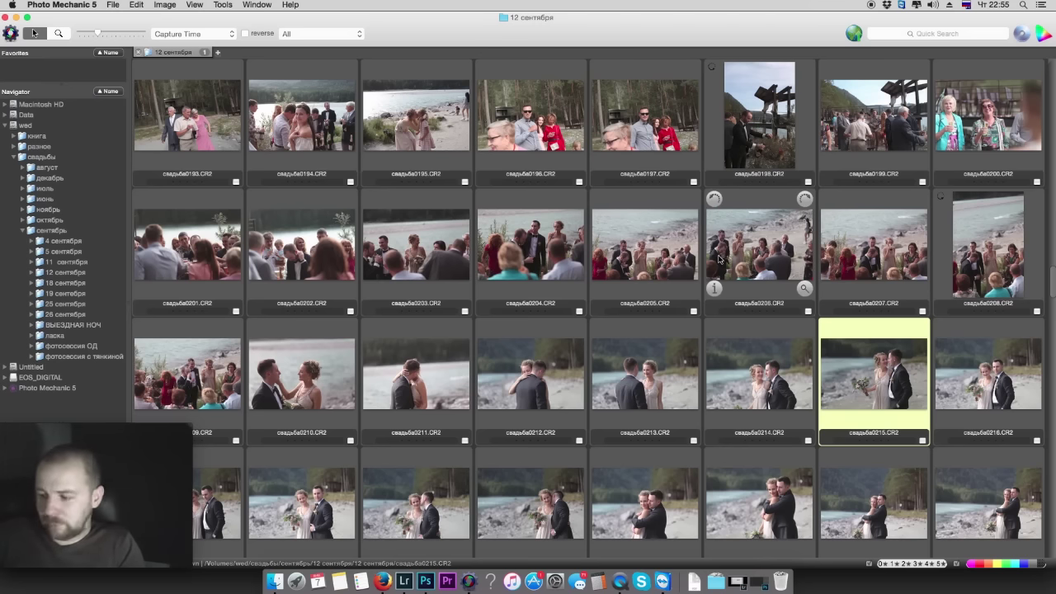
{"action": "mouse_move", "coordinate": [645, 373]}
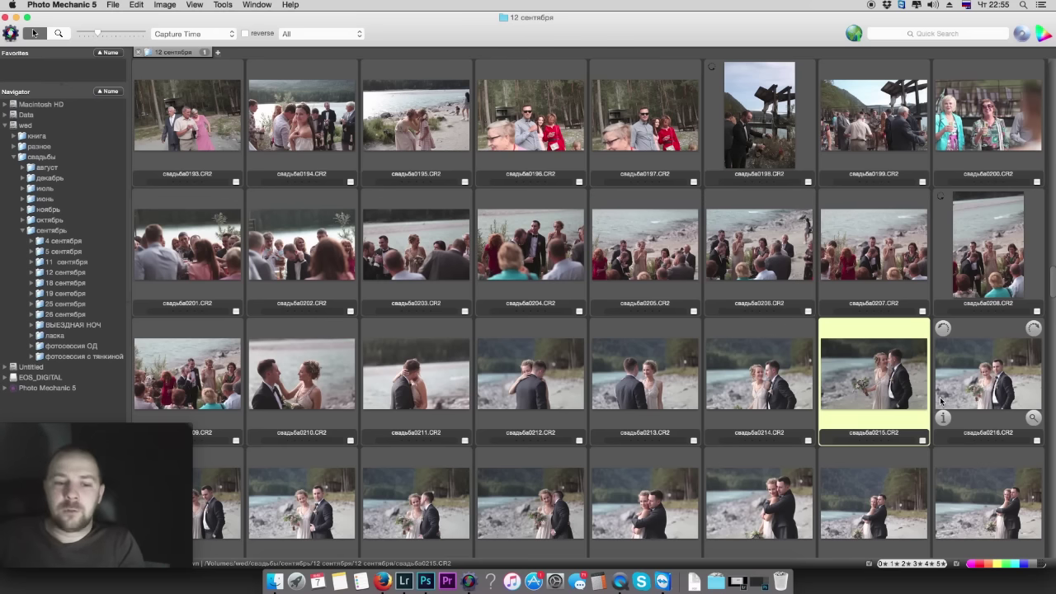
Step through the bride-and-groom frames from 0213 in full-size preview, then return to the grid
{"action": "double_click", "coordinate": [672, 372]}
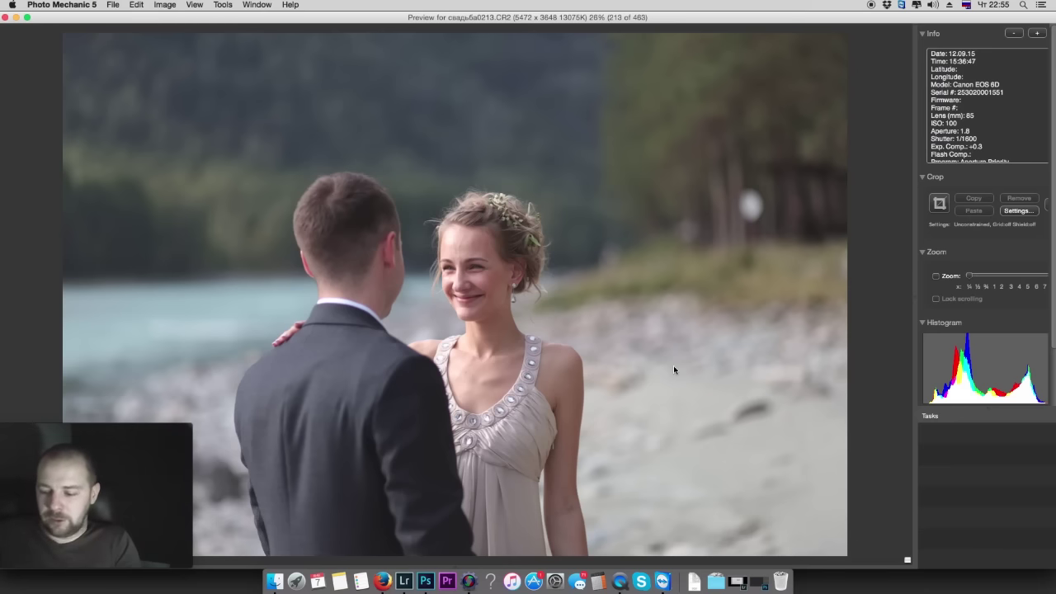
{"action": "key", "text": "Right"}
{"action": "key", "text": "Right"}
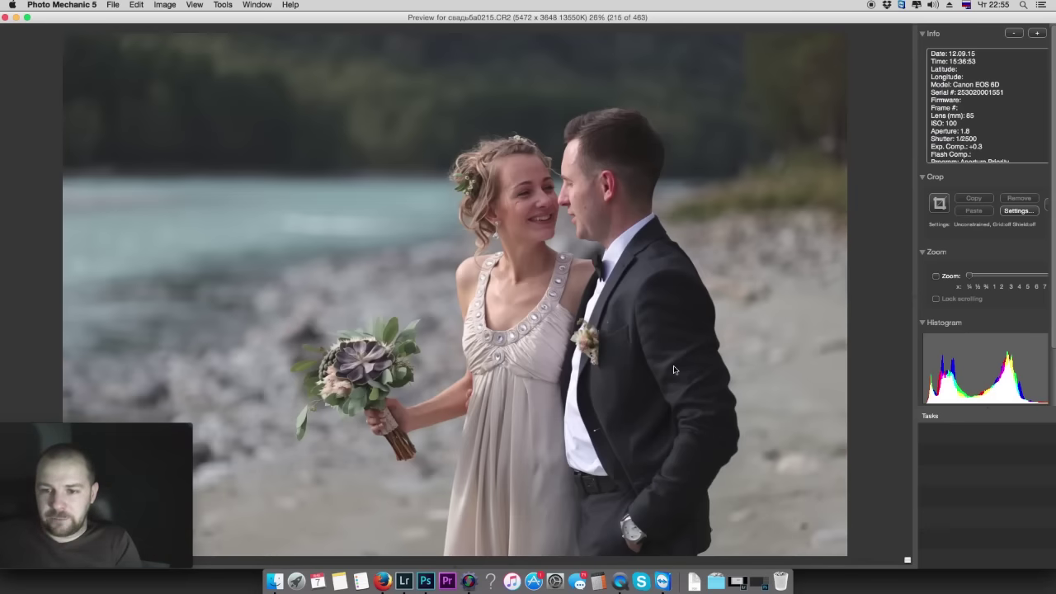
{"action": "key", "text": "Right"}
{"action": "key", "text": "Right"}
{"action": "key", "text": "Right"}
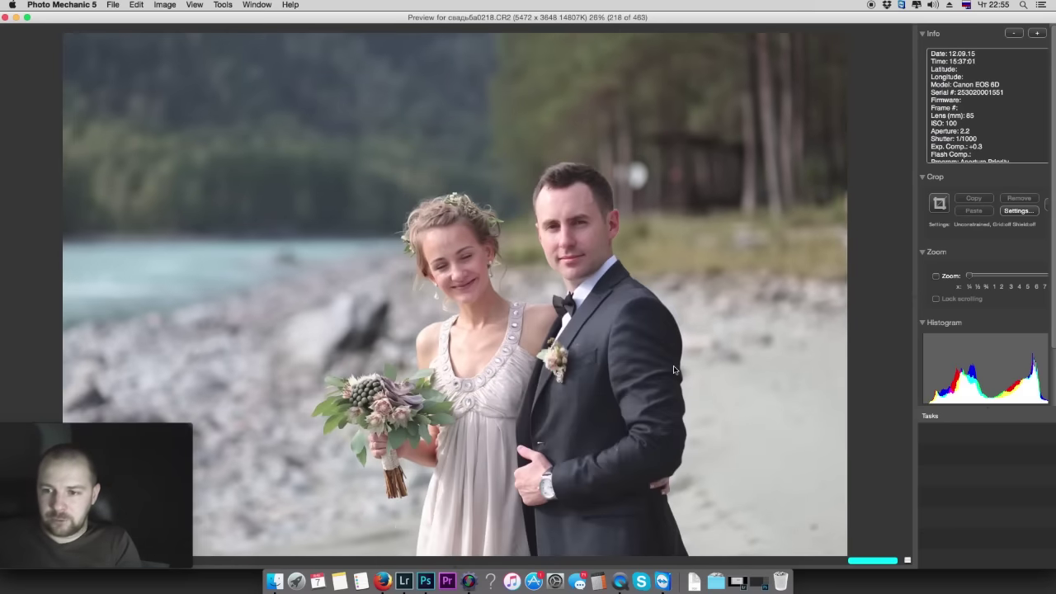
{"action": "key", "text": "Escape"}
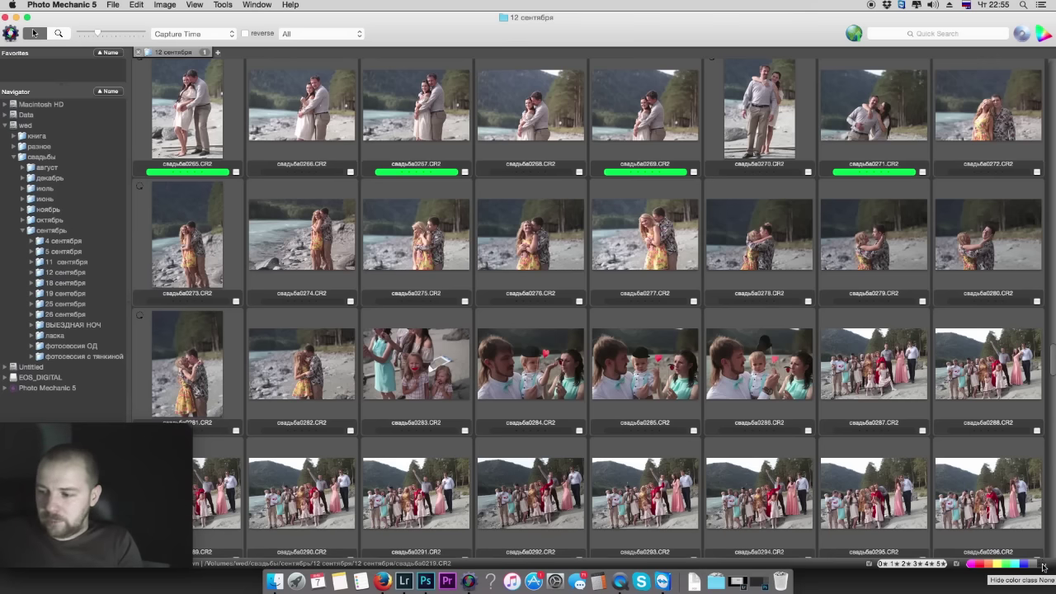
Toggle the colour-class filter between cyan-only and green-only views, then show all photos again
{"action": "left_click", "coordinate": [1044, 568]}
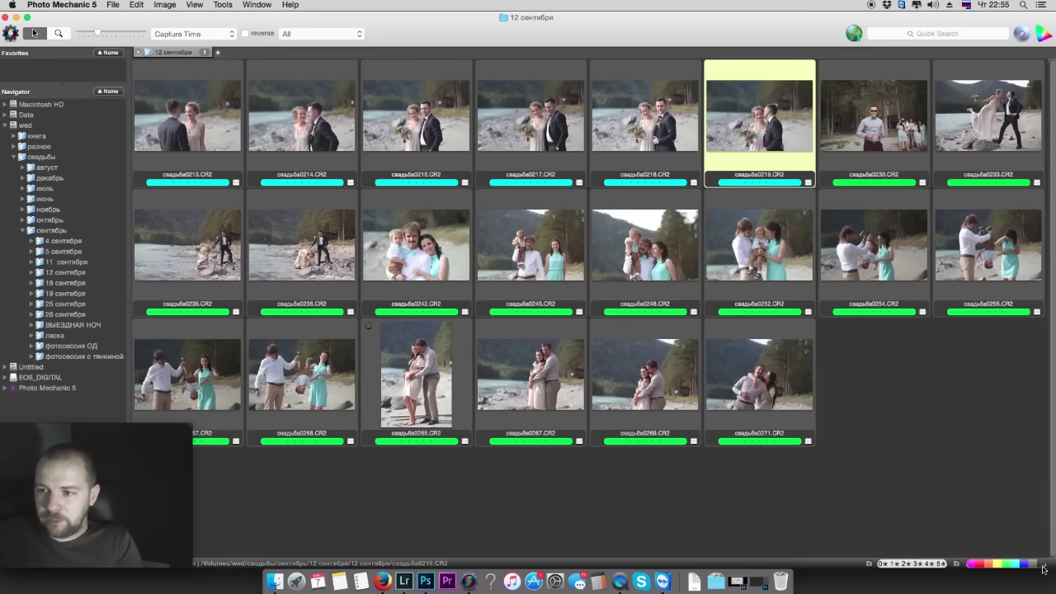
{"action": "left_click", "coordinate": [1010, 565]}
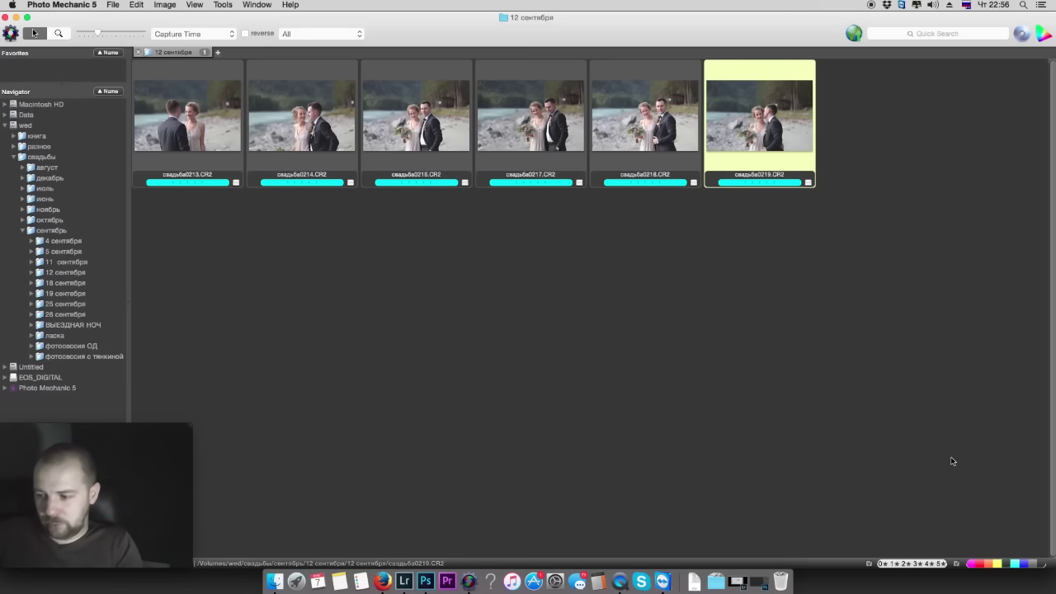
{"action": "left_click", "coordinate": [1007, 566]}
{"action": "left_click", "coordinate": [1043, 567]}
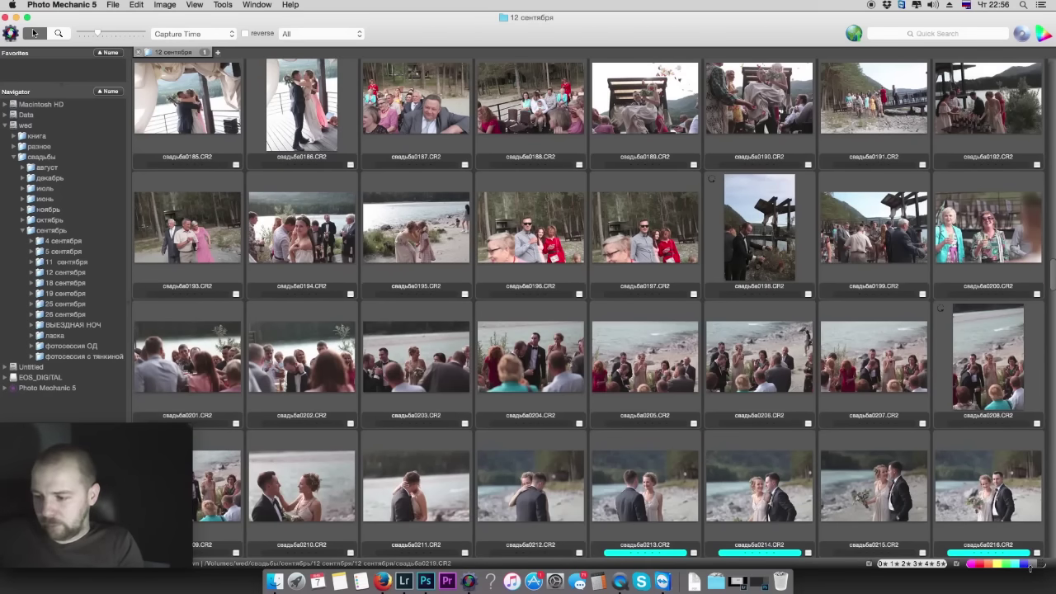
{"action": "left_click", "coordinate": [1043, 567]}
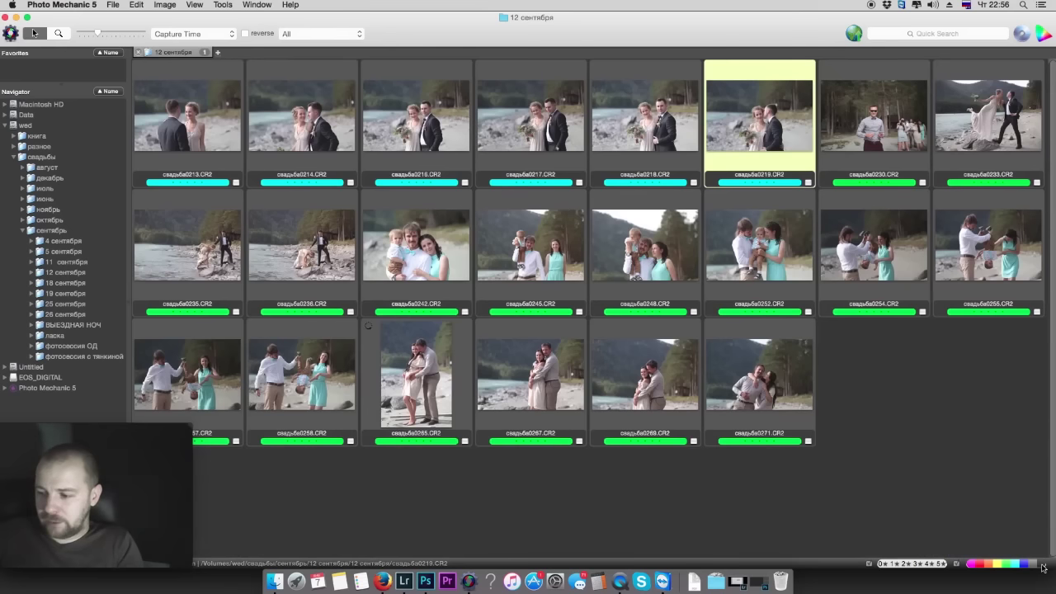
{"action": "left_click", "coordinate": [1007, 565]}
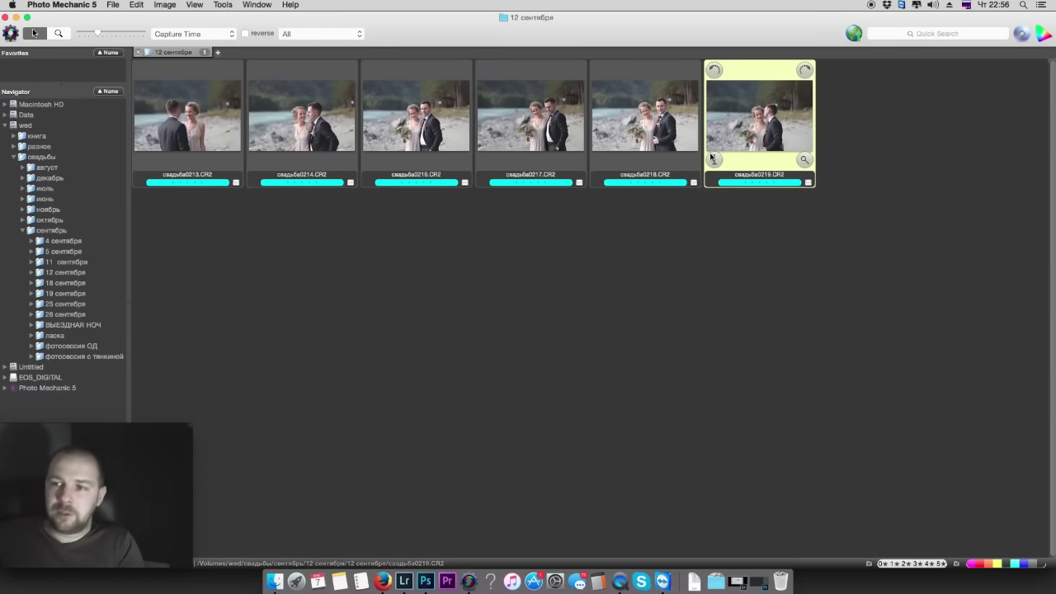
{"action": "left_click", "coordinate": [1041, 566]}
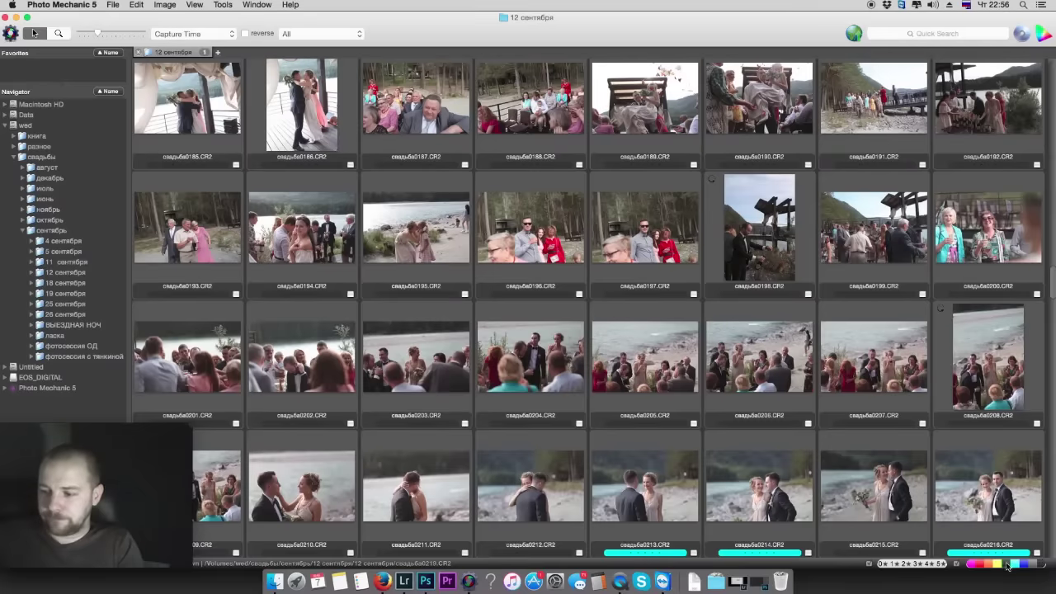
Scroll through the couple photos and give frame 0231 a green label
{"action": "scroll", "coordinate": [951, 474], "scroll_direction": "down", "scroll_amount": 8}
{"action": "scroll", "coordinate": [951, 475], "scroll_direction": "down", "scroll_amount": 8}
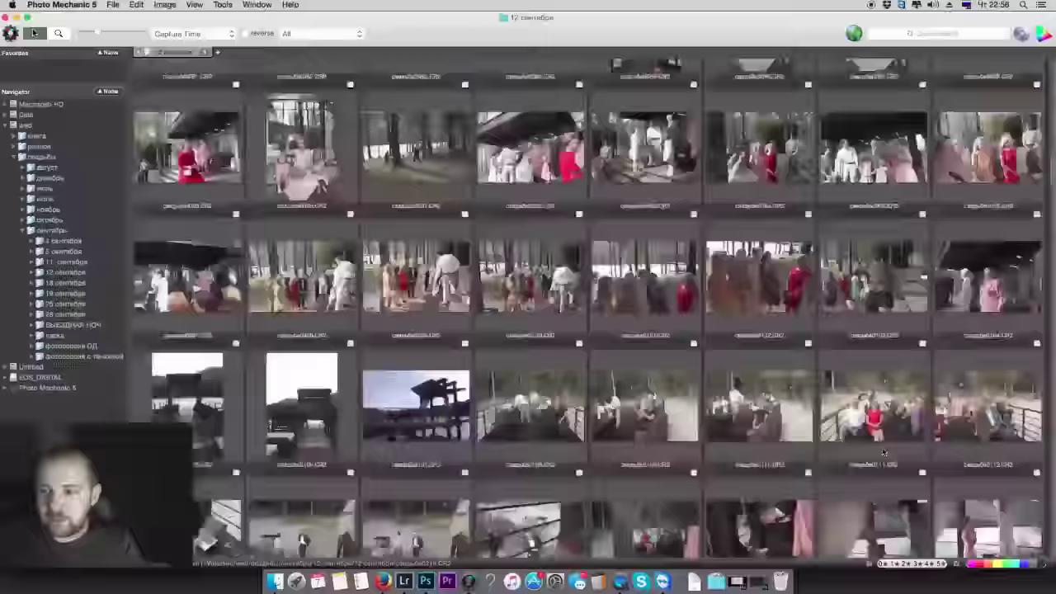
{"action": "scroll", "coordinate": [950, 475], "scroll_direction": "down", "scroll_amount": 8}
{"action": "scroll", "coordinate": [1007, 569], "scroll_direction": "up", "scroll_amount": 1}
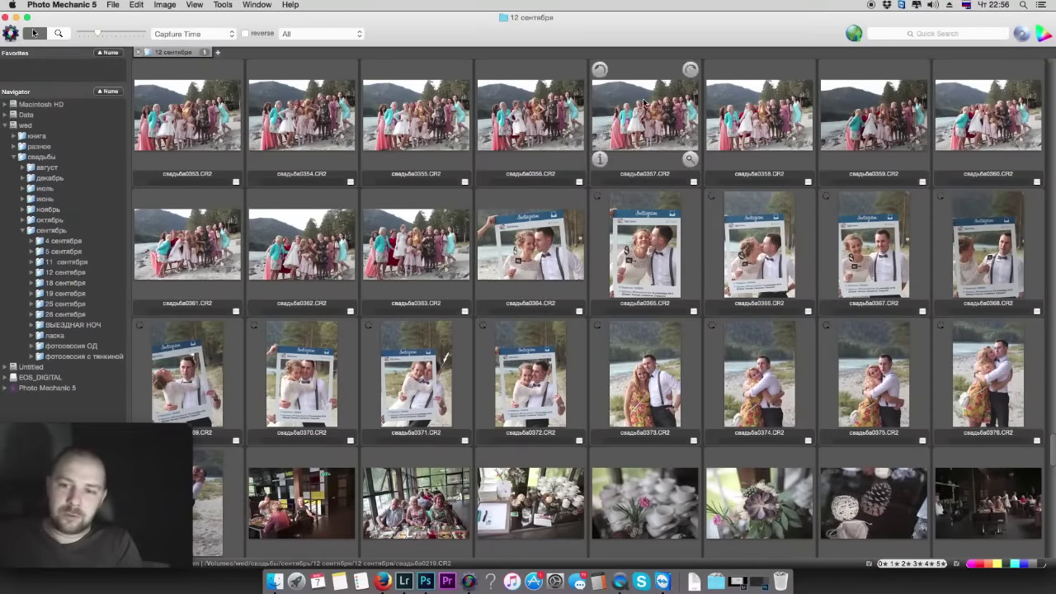
{"action": "mouse_move", "coordinate": [758, 244]}
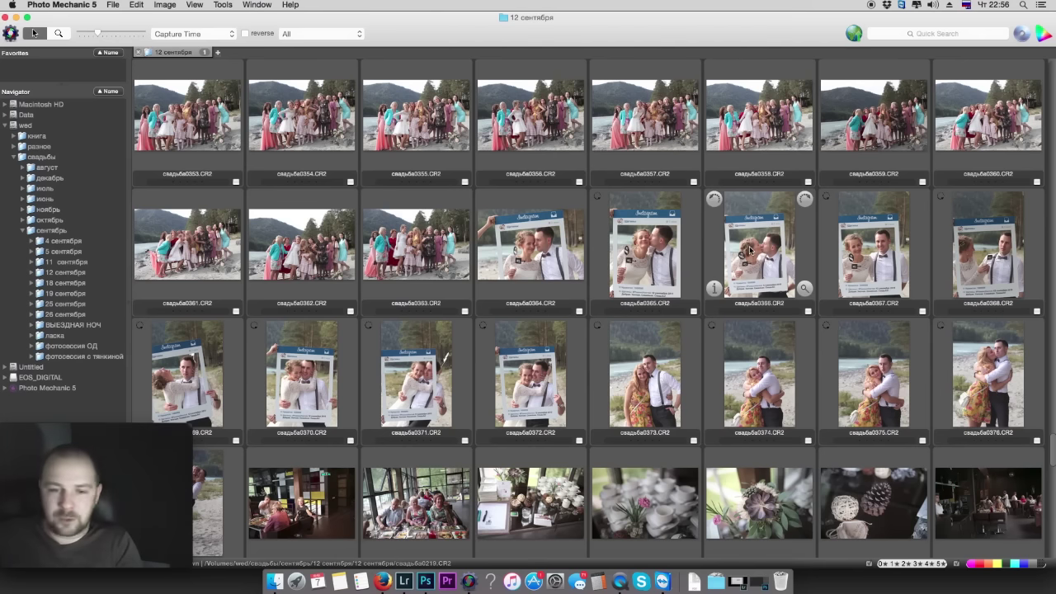
{"action": "scroll", "coordinate": [907, 347], "scroll_direction": "down", "scroll_amount": 5}
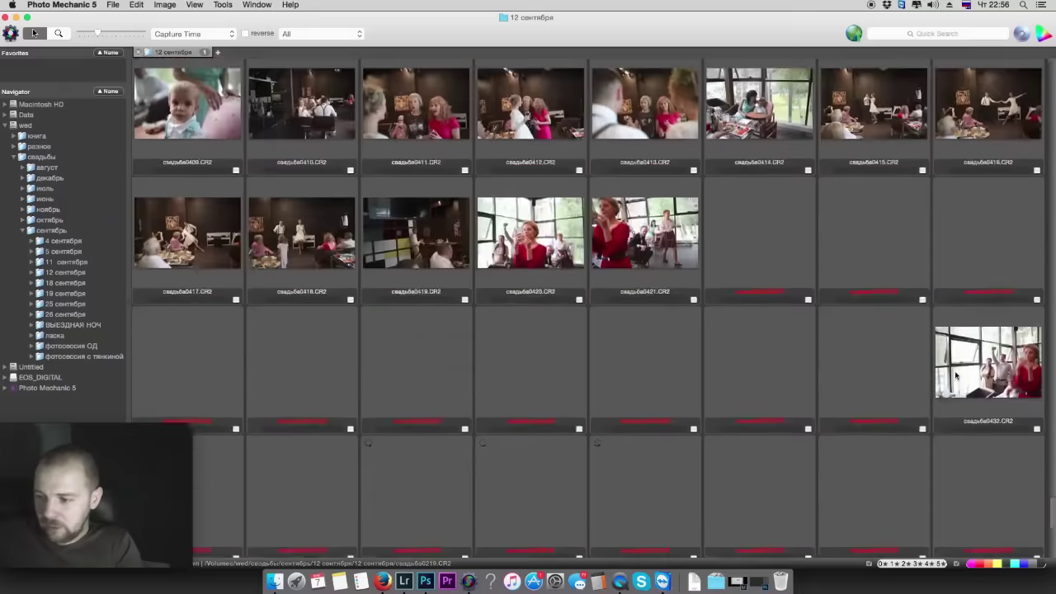
{"action": "scroll", "coordinate": [949, 379], "scroll_direction": "down", "scroll_amount": 5}
{"action": "scroll", "coordinate": [950, 379], "scroll_direction": "down", "scroll_amount": 5}
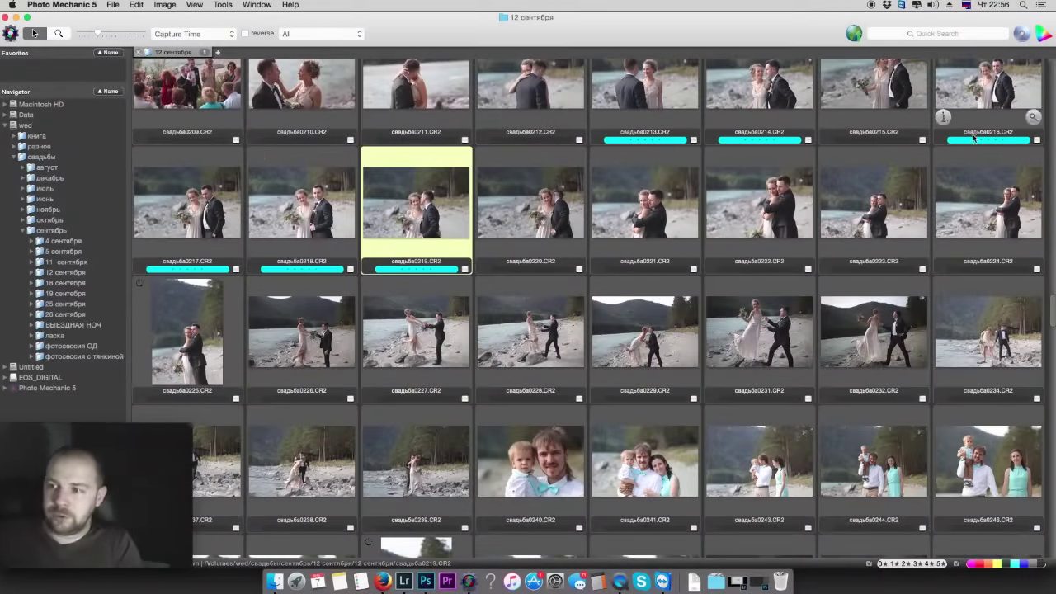
{"action": "scroll", "coordinate": [495, 313], "scroll_direction": "up", "scroll_amount": 1}
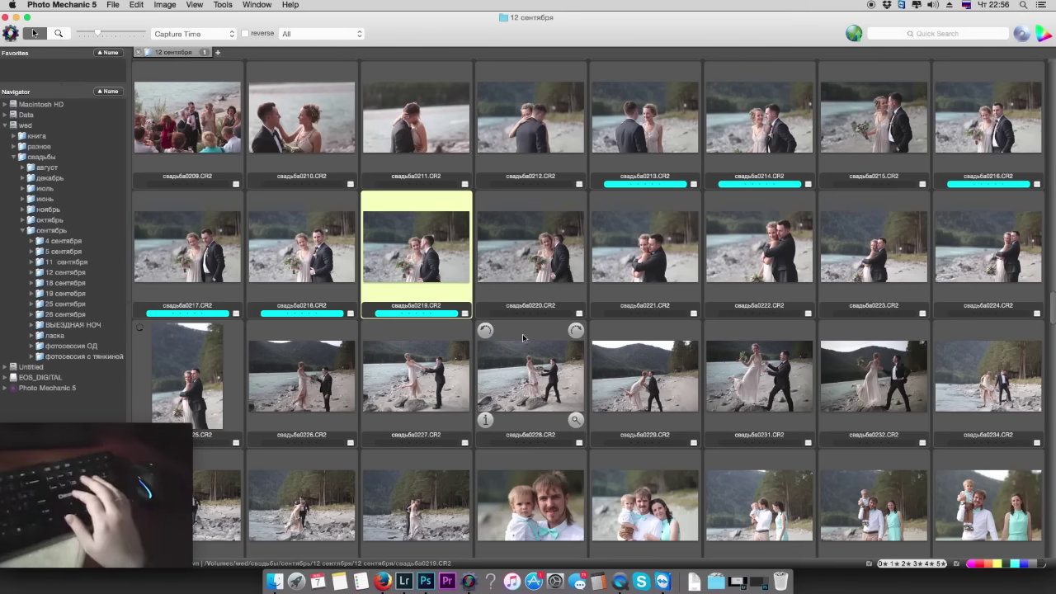
{"action": "key", "text": "Right"}
{"action": "key", "text": "Right"}
{"action": "key", "text": "Right"}
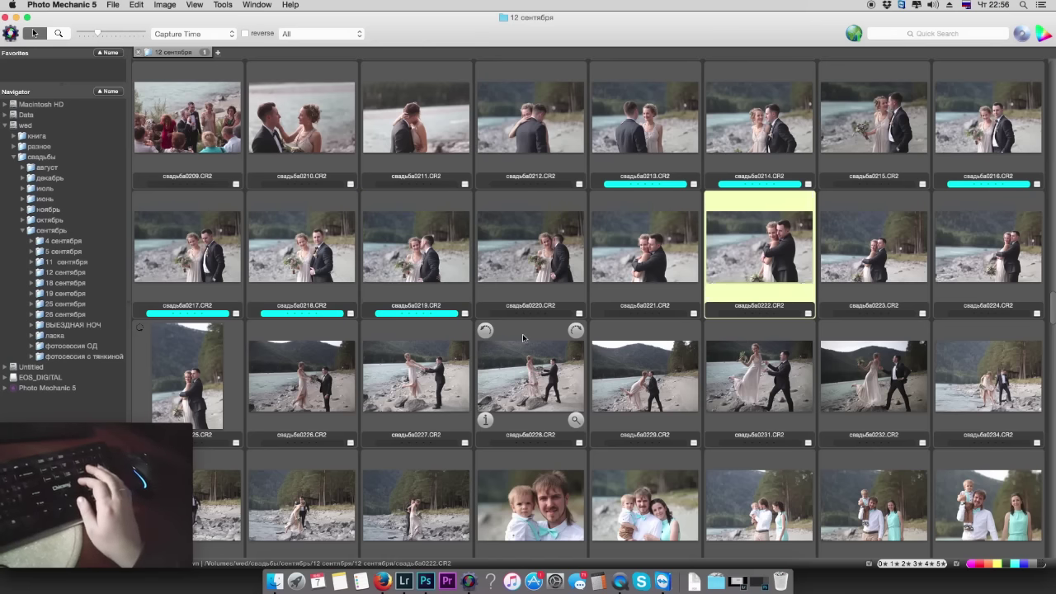
{"action": "key", "text": "Right"}
{"action": "key", "text": "Right"}
Label frames 0240 and 0244 green
{"action": "key", "text": "Right"}
{"action": "key", "text": "Right"}
{"action": "key", "text": "Right"}
{"action": "key", "text": "Right"}
{"action": "key", "text": "Right"}
{"action": "key", "text": "Right"}
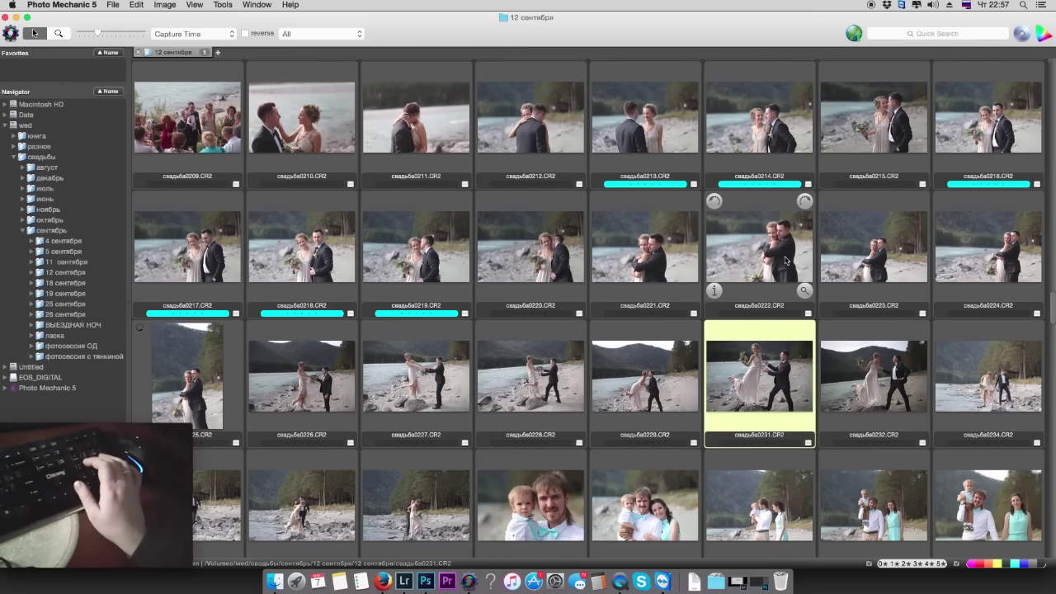
{"action": "key", "text": "4"}
{"action": "key", "text": "Right"}
{"action": "key", "text": "Right"}
{"action": "key", "text": "Right"}
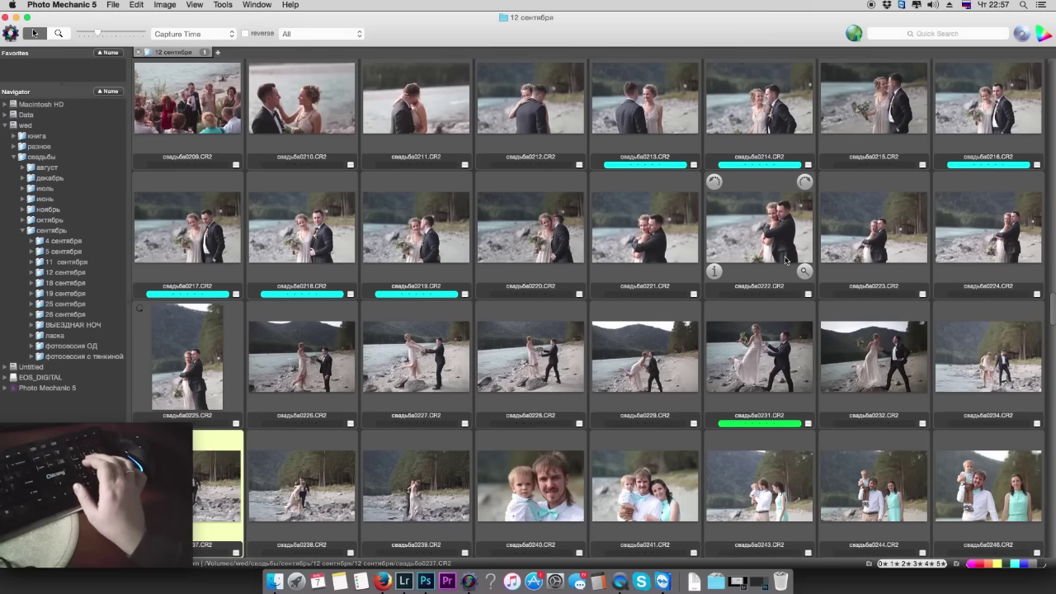
{"action": "key", "text": "4"}
{"action": "key", "text": "Right"}
{"action": "key", "text": "Right"}
{"action": "key", "text": "Right"}
{"action": "key", "text": "4"}
{"action": "key", "text": "Right"}
{"action": "key", "text": "Right"}
{"action": "key", "text": "Right"}
{"action": "key", "text": "4"}
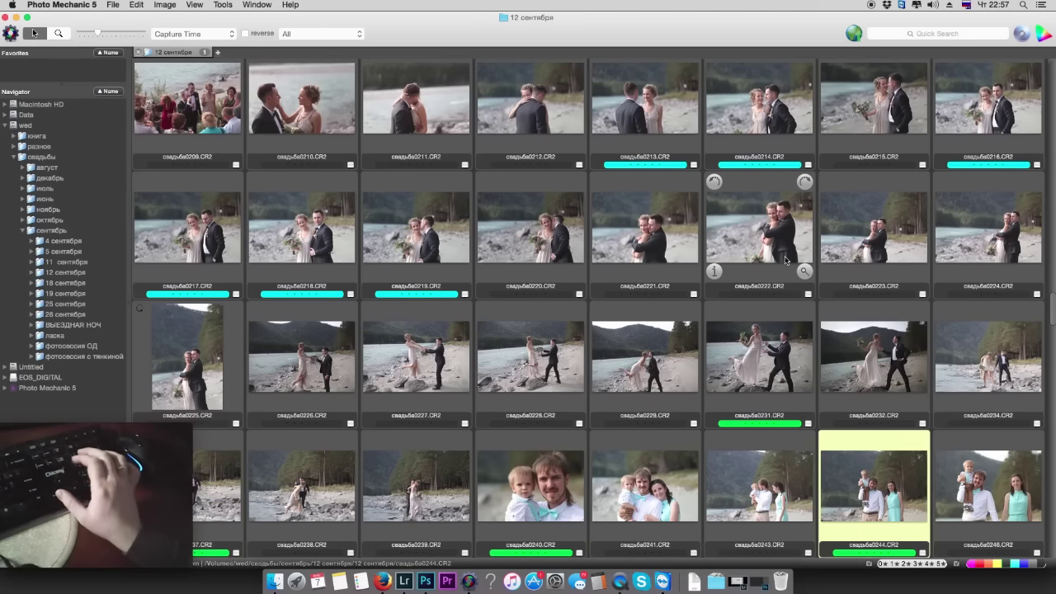
{"action": "key", "text": "Left"}
Label frame 0246 and the following frames through 0256 green
{"action": "key", "text": "Right"}
{"action": "key", "text": "Right"}
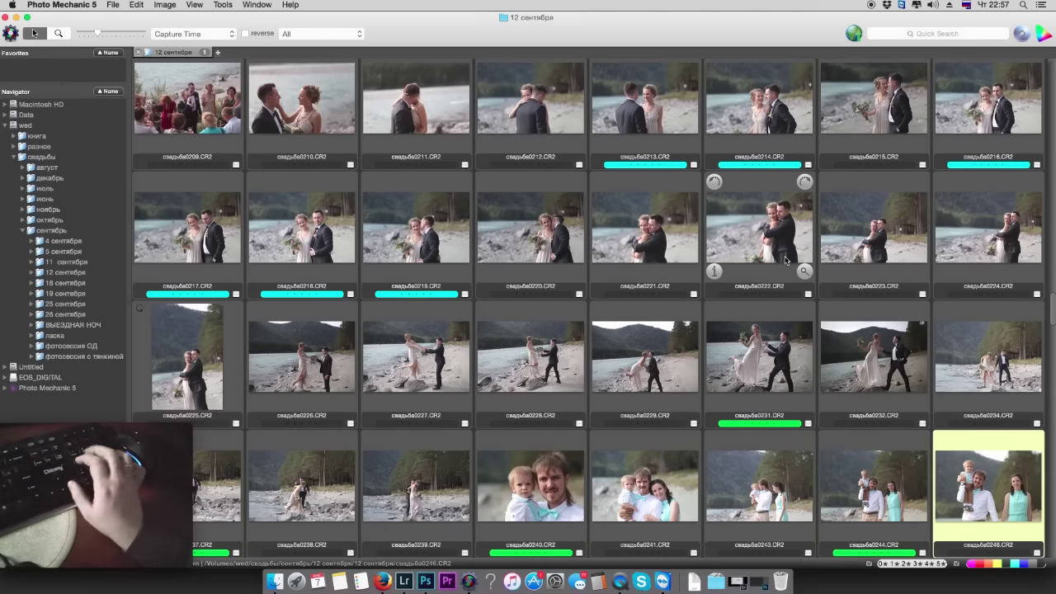
{"action": "key", "text": "4"}
{"action": "key", "text": "Right"}
{"action": "key", "text": "Right"}
{"action": "key", "text": "Right"}
{"action": "key", "text": "4"}
{"action": "key", "text": "Right"}
{"action": "key", "text": "4"}
{"action": "key", "text": "Right"}
{"action": "key", "text": "Right"}
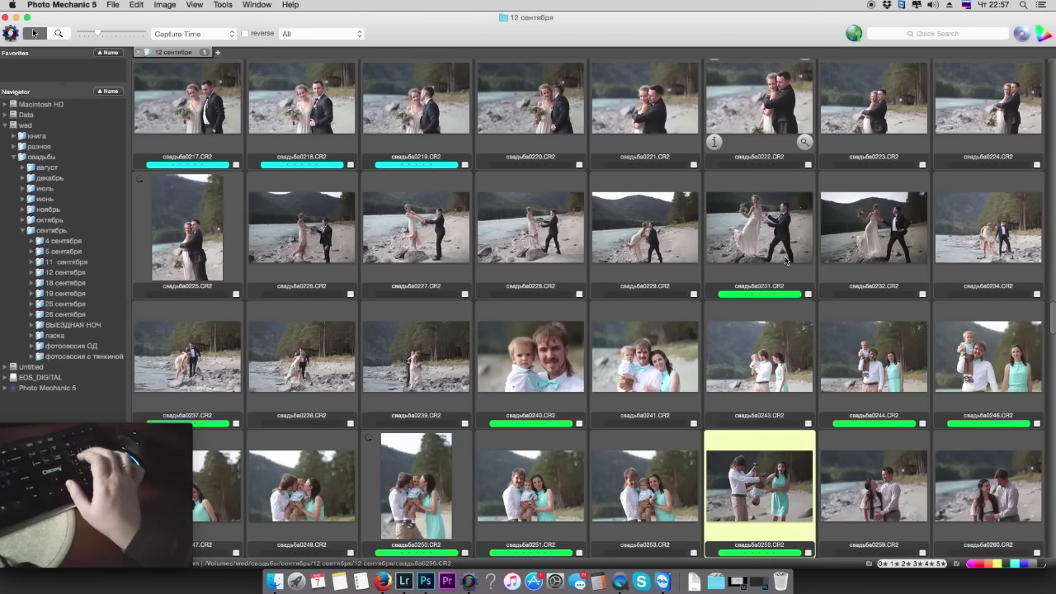
{"action": "key", "text": "4"}
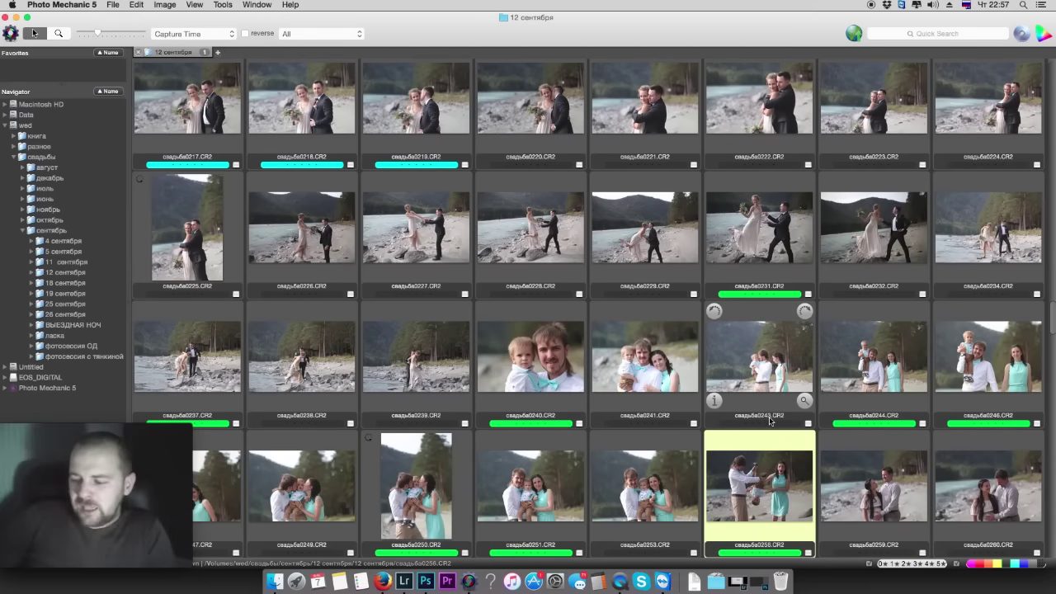
{"action": "mouse_move", "coordinate": [760, 487]}
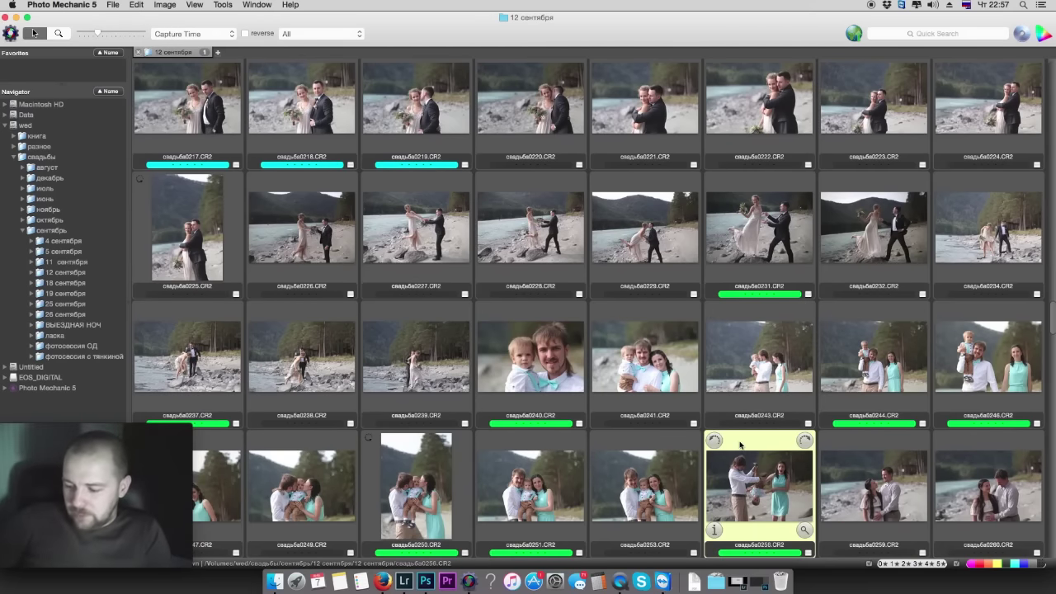
Relabel photo 0256 yellow, then close the large preview of group shot 0287
{"action": "key", "text": "3"}
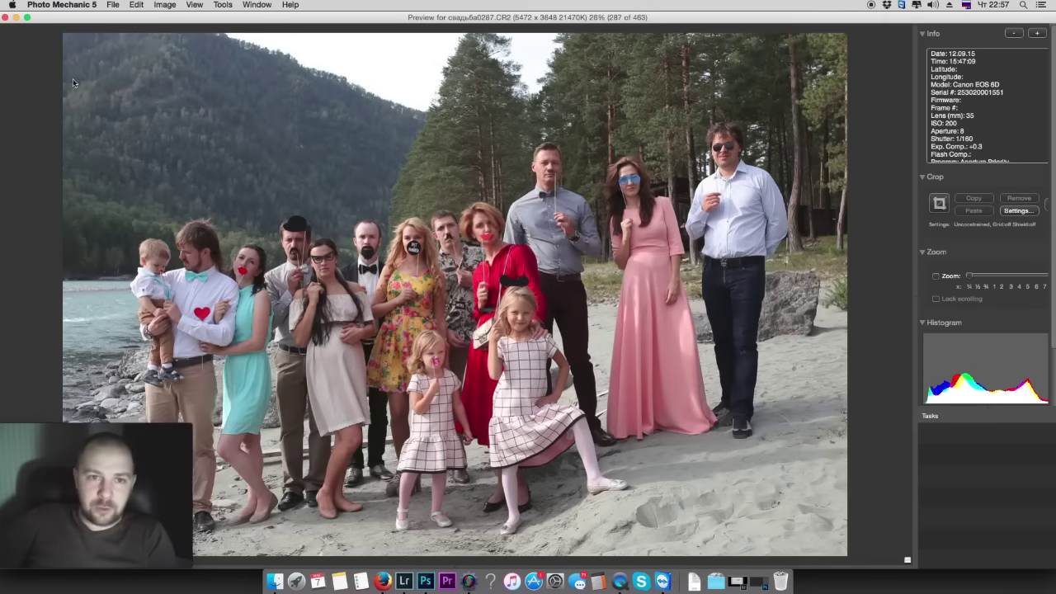
{"action": "left_click", "coordinate": [5, 18]}
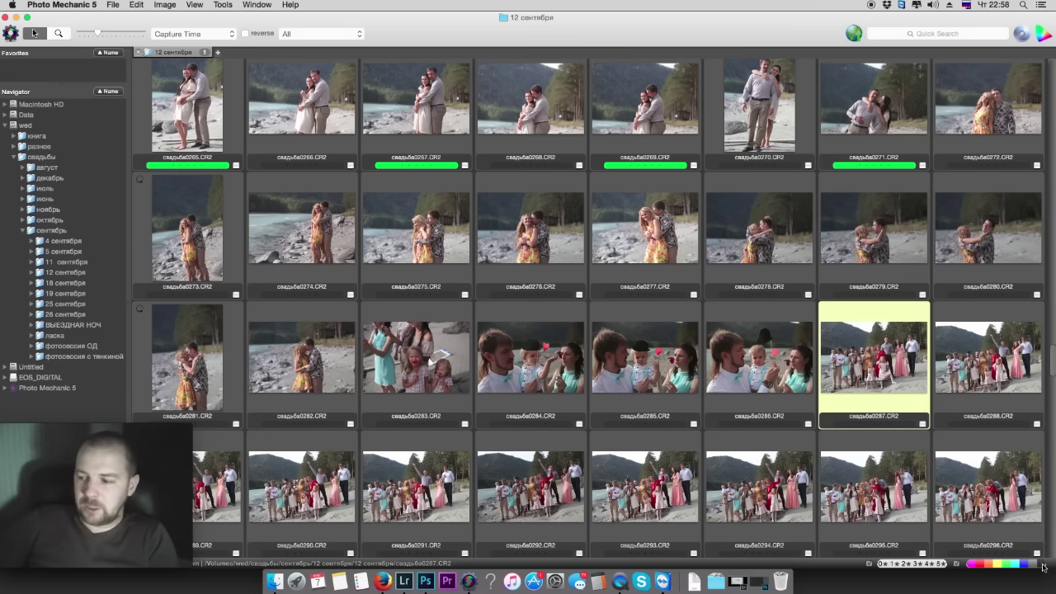
Filter the contact sheet to cyan- and yellow-labelled photos and select 0256
{"action": "left_click", "coordinate": [1043, 565]}
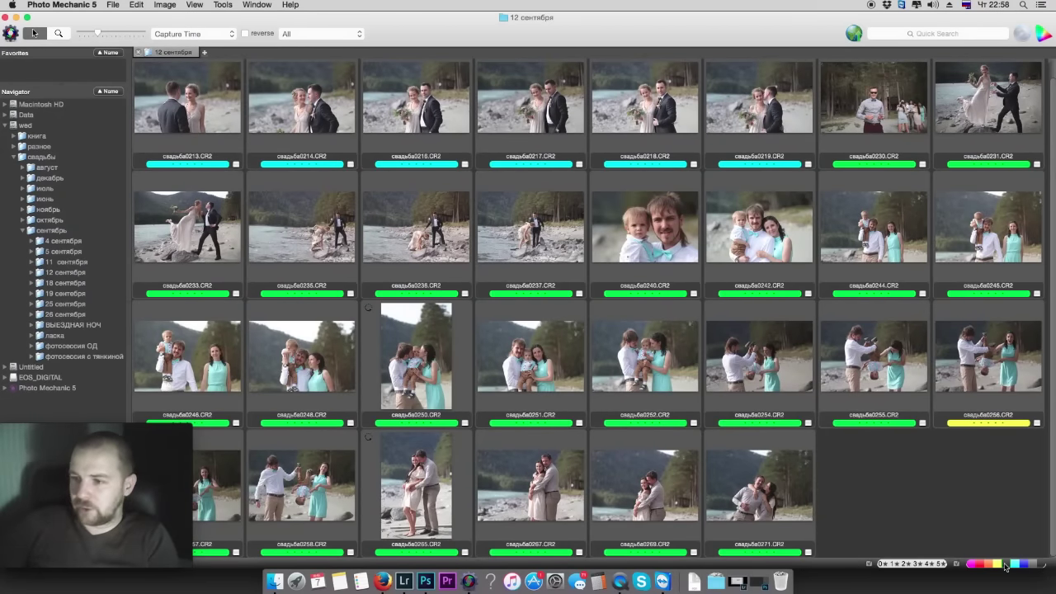
{"action": "left_click", "coordinate": [1013, 565]}
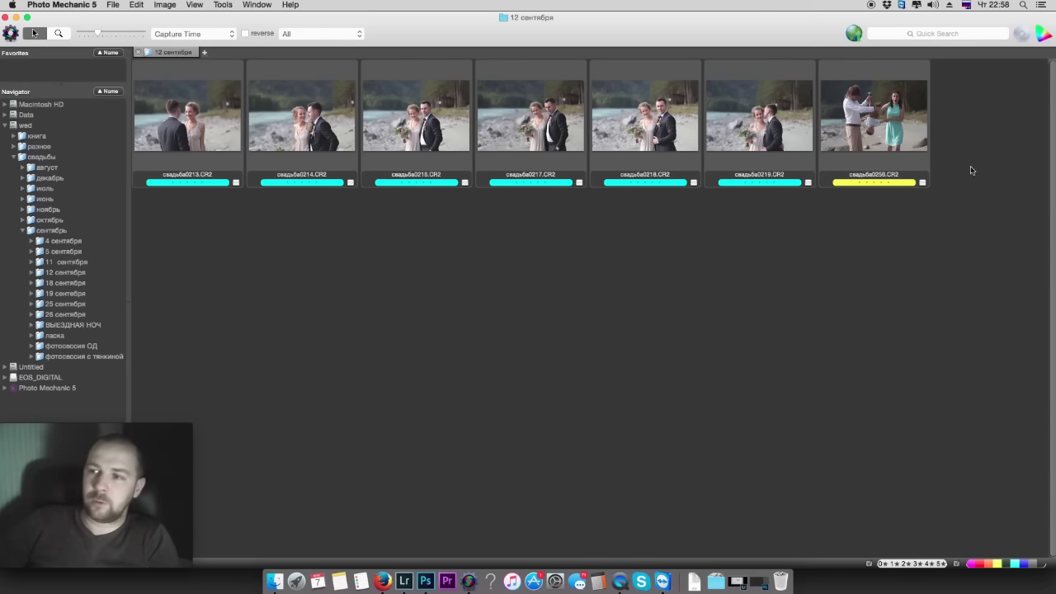
{"action": "left_click", "coordinate": [916, 124]}
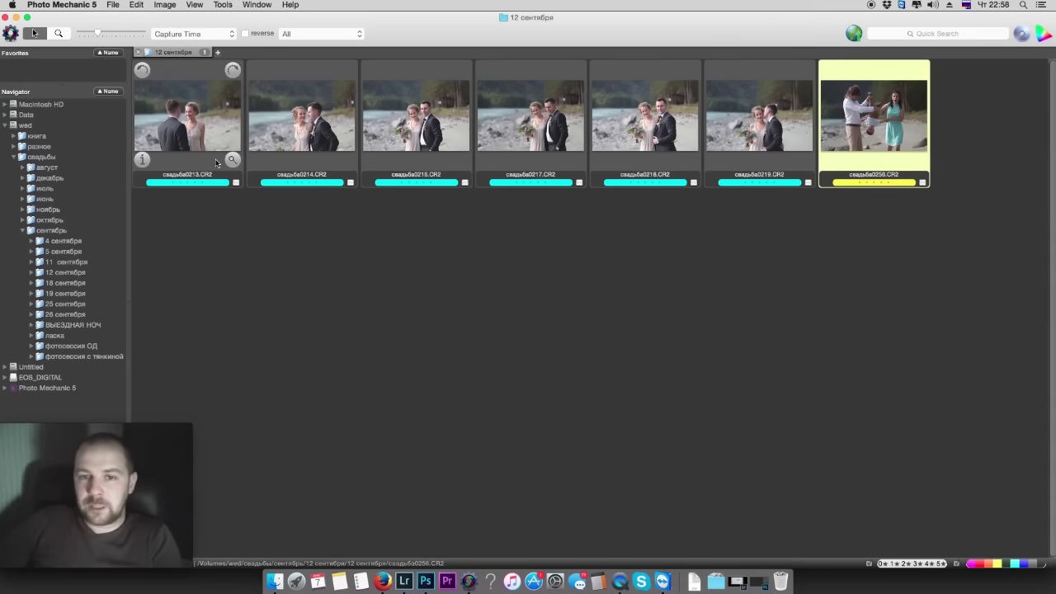
Relabel the cyan couple frames from 0213 through 0219 green with the 4 key
{"action": "left_click", "coordinate": [154, 107]}
{"action": "key", "text": "Right"}
{"action": "key", "text": "4"}
{"action": "key", "text": "Right"}
{"action": "key", "text": "4"}
{"action": "key", "text": "Right"}
{"action": "key", "text": "4"}
{"action": "key", "text": "Right"}
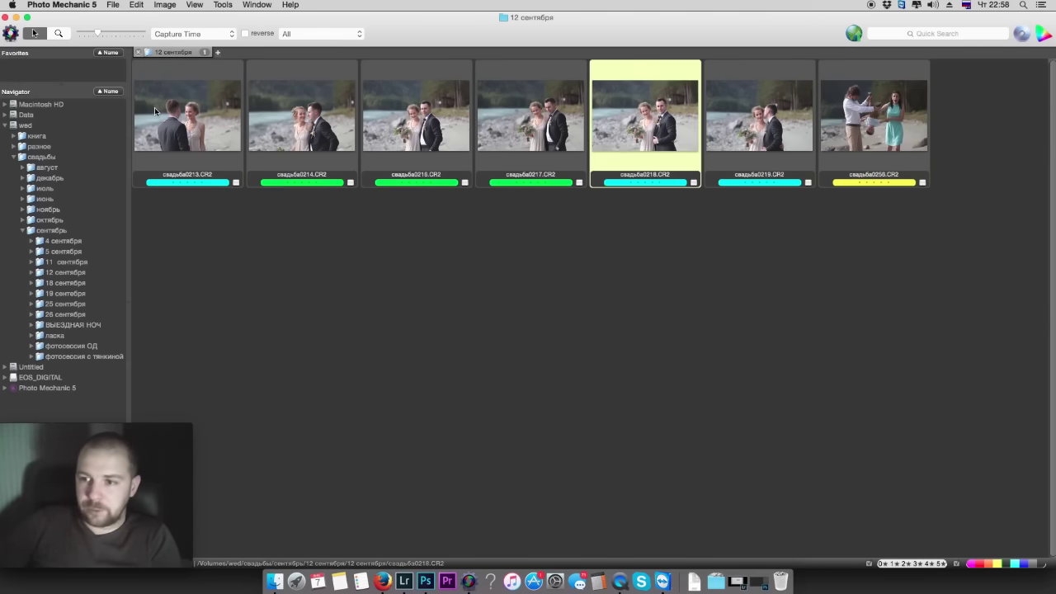
{"action": "key", "text": "4"}
{"action": "key", "text": "Right"}
{"action": "key", "text": "Right"}
{"action": "key", "text": "4"}
{"action": "left_click", "coordinate": [154, 108]}
{"action": "key", "text": "4"}
{"action": "left_click", "coordinate": [732, 116]}
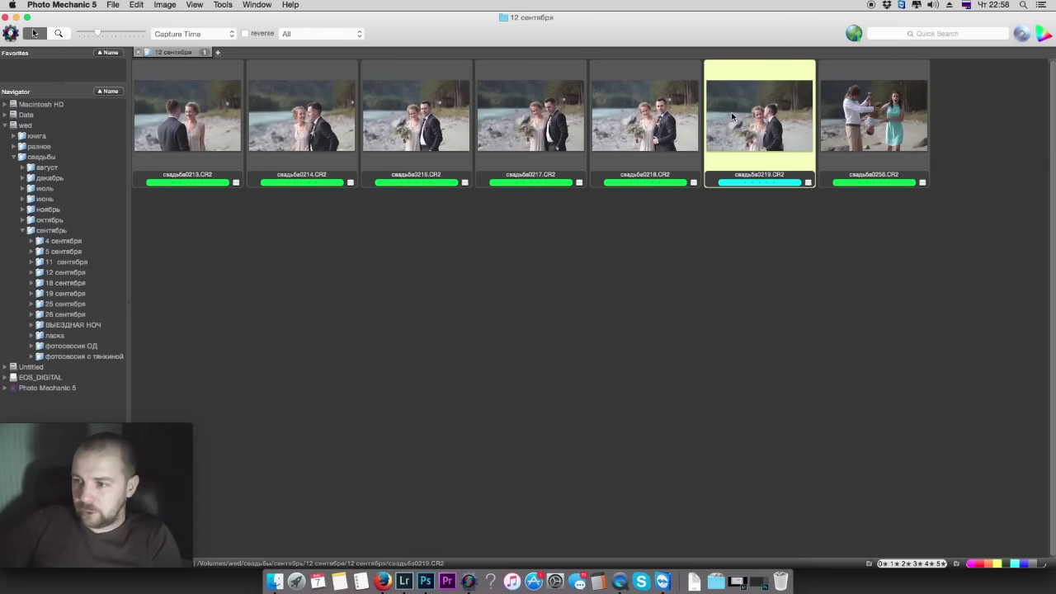
{"action": "key", "text": "4"}
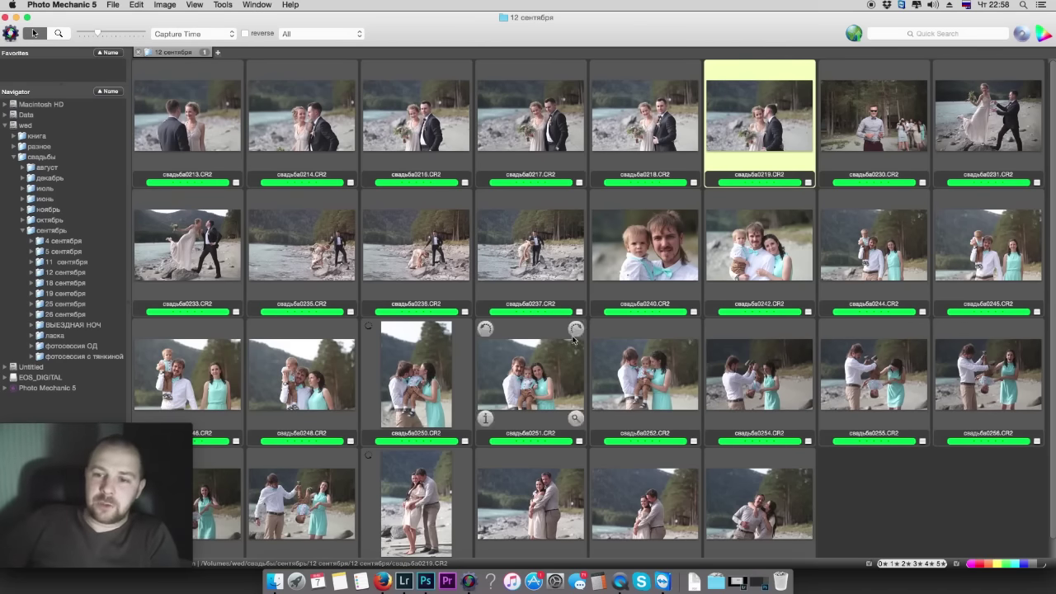
Clear the colour filter to show all 433 photos and select frames 0205 through 0227
{"action": "left_click", "coordinate": [1024, 567]}
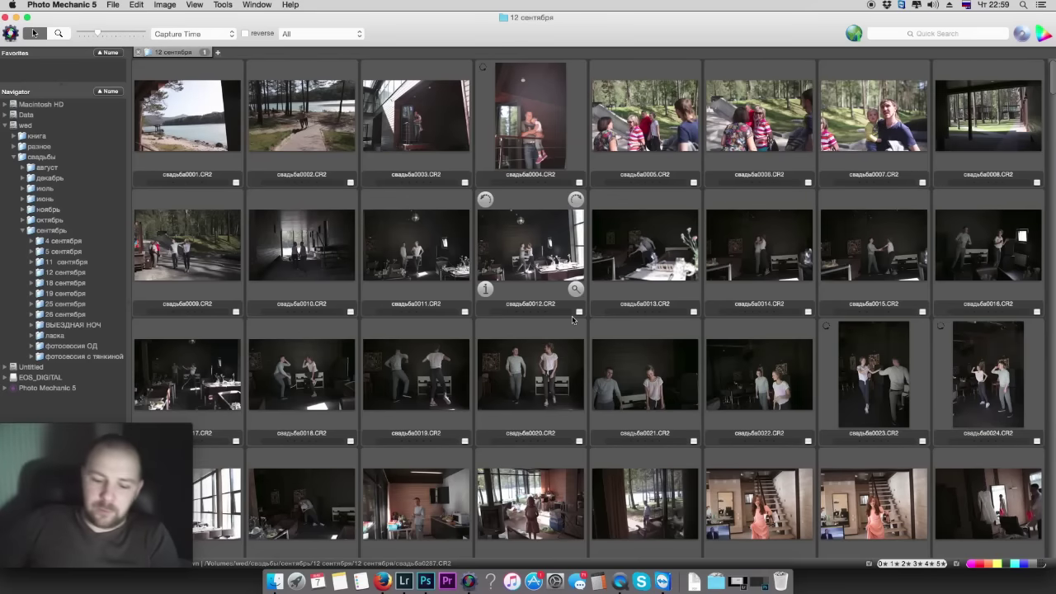
{"action": "key", "text": "super+a"}
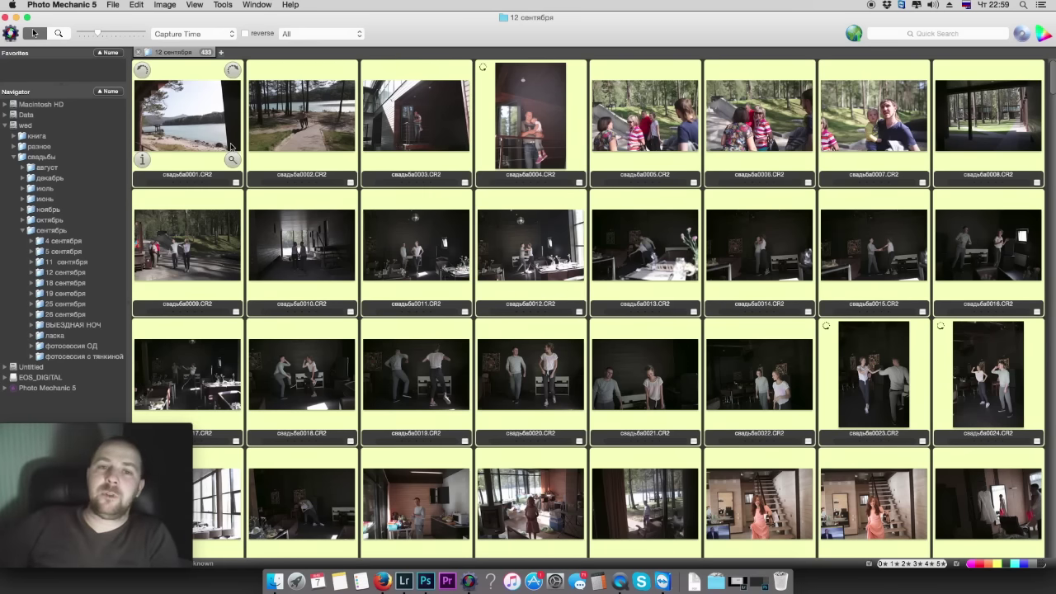
{"action": "mouse_move", "coordinate": [302, 122]}
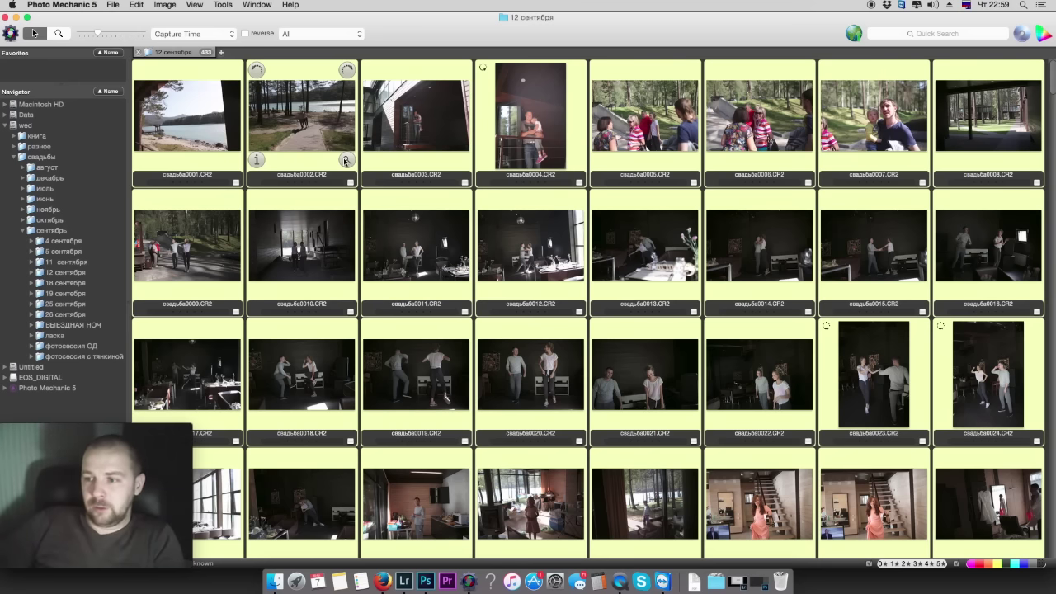
{"action": "scroll", "coordinate": [625, 201], "scroll_direction": "down", "scroll_amount": 20}
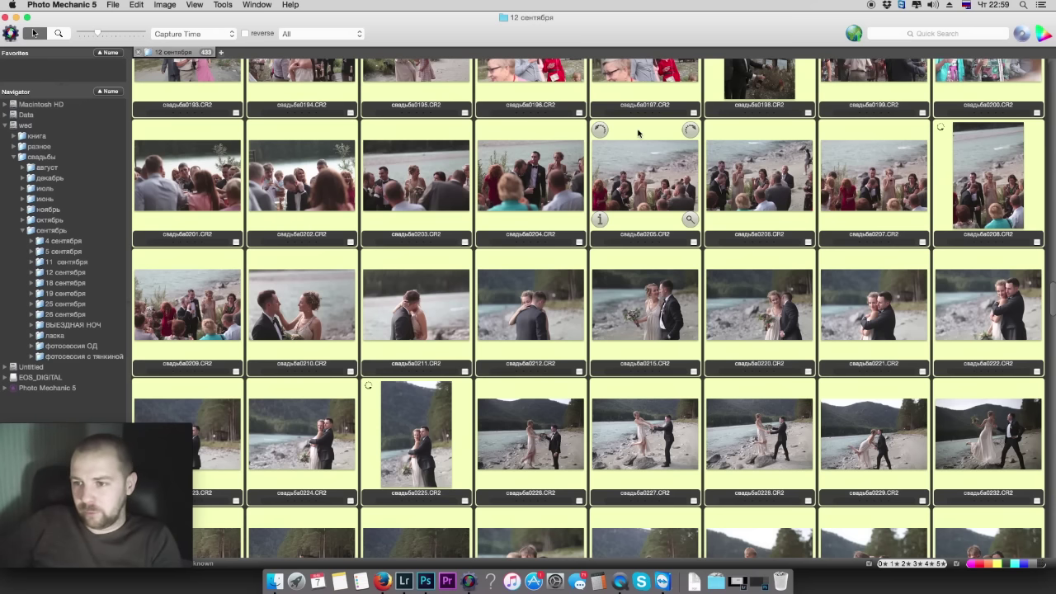
{"action": "left_click", "coordinate": [638, 138]}
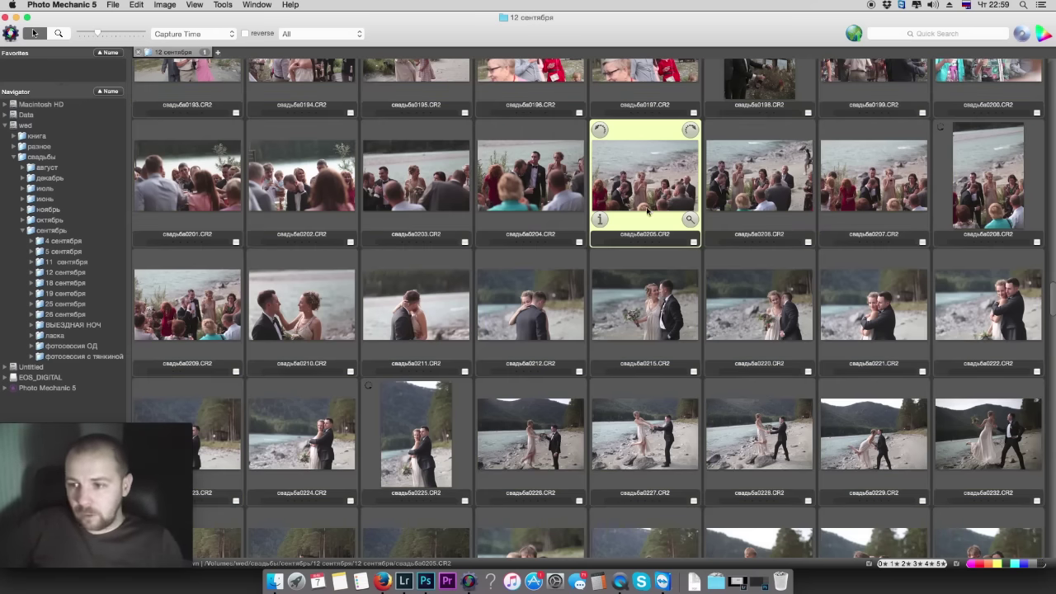
{"action": "left_click", "coordinate": [654, 404], "text": "shift"}
{"action": "right_click", "coordinate": [650, 281]}
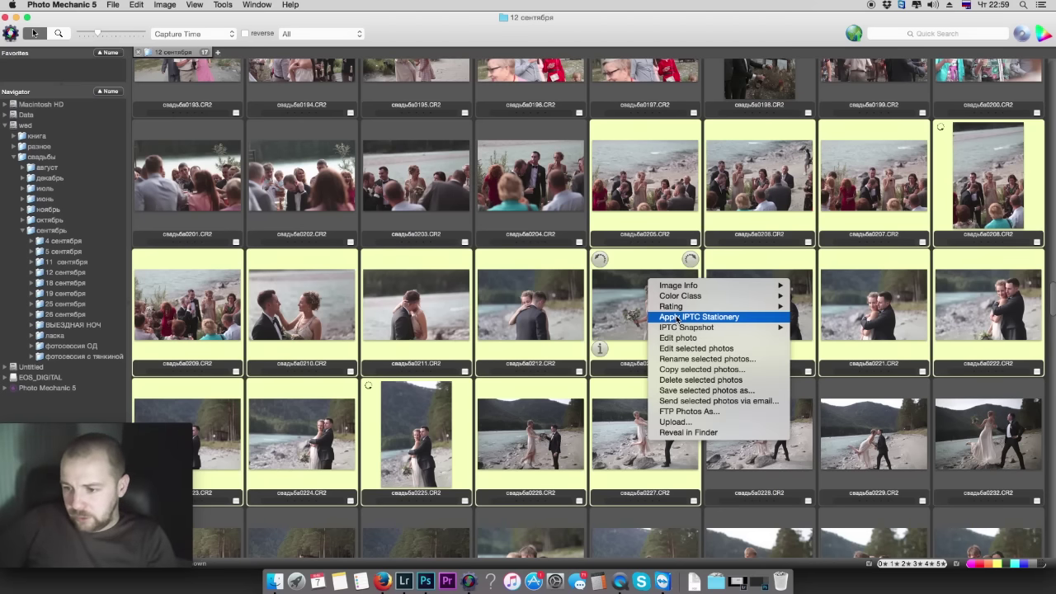
{"action": "left_click", "coordinate": [720, 393]}
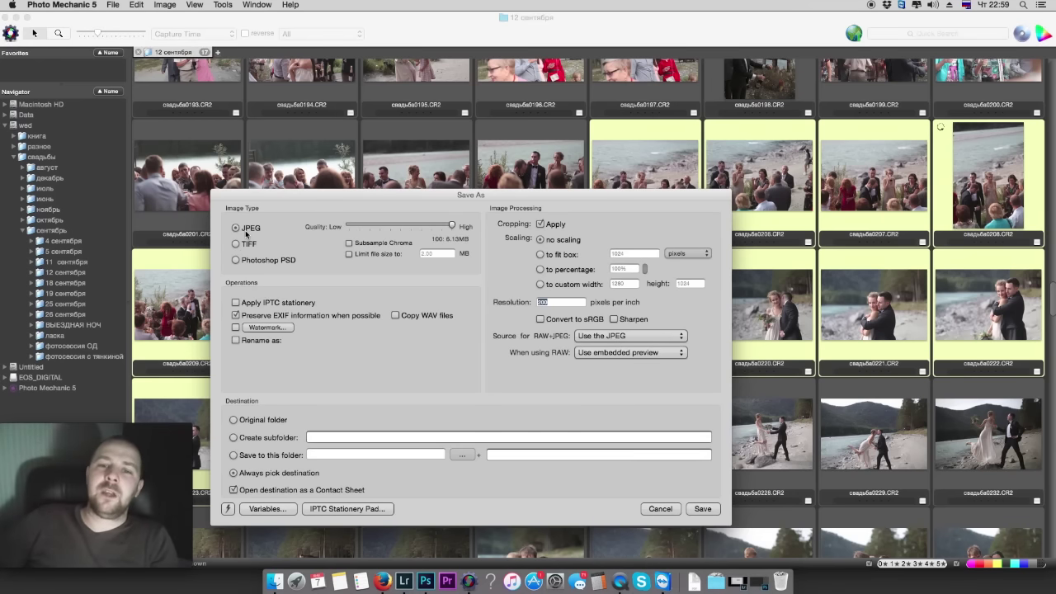
{"action": "left_click", "coordinate": [660, 509]}
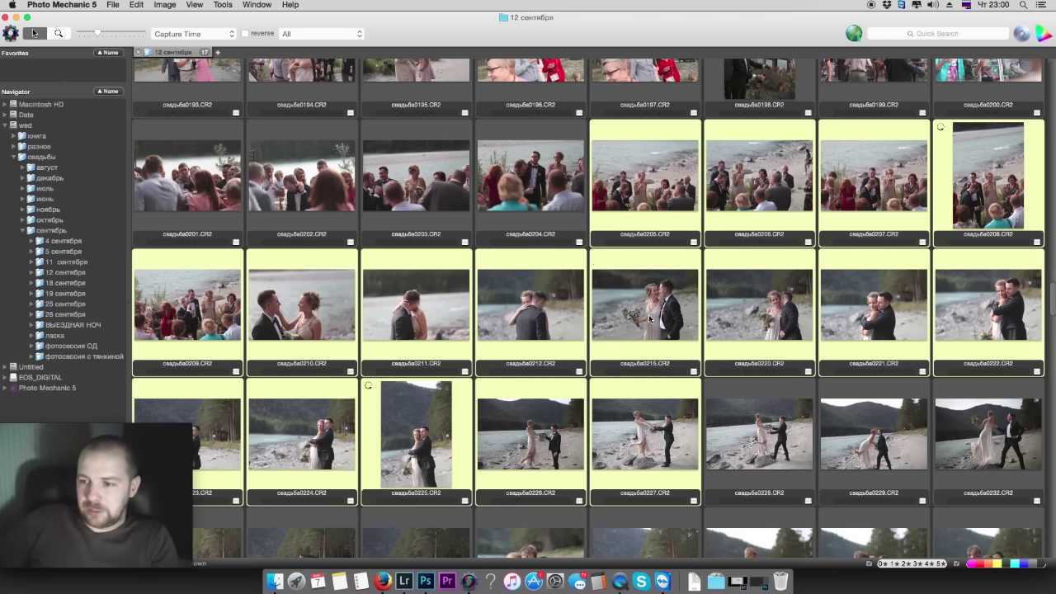
Preview photo 0215 and browse the grid, then view night couple shot 0953 in Lightroom
{"action": "double_click", "coordinate": [645, 326]}
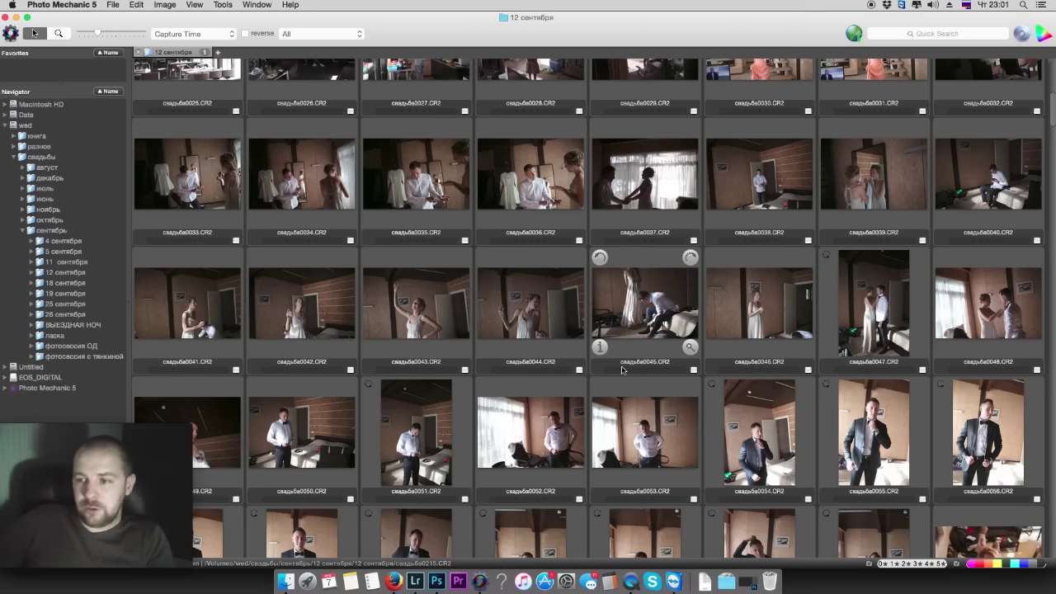
{"action": "scroll", "coordinate": [623, 369], "scroll_direction": "up", "scroll_amount": 5}
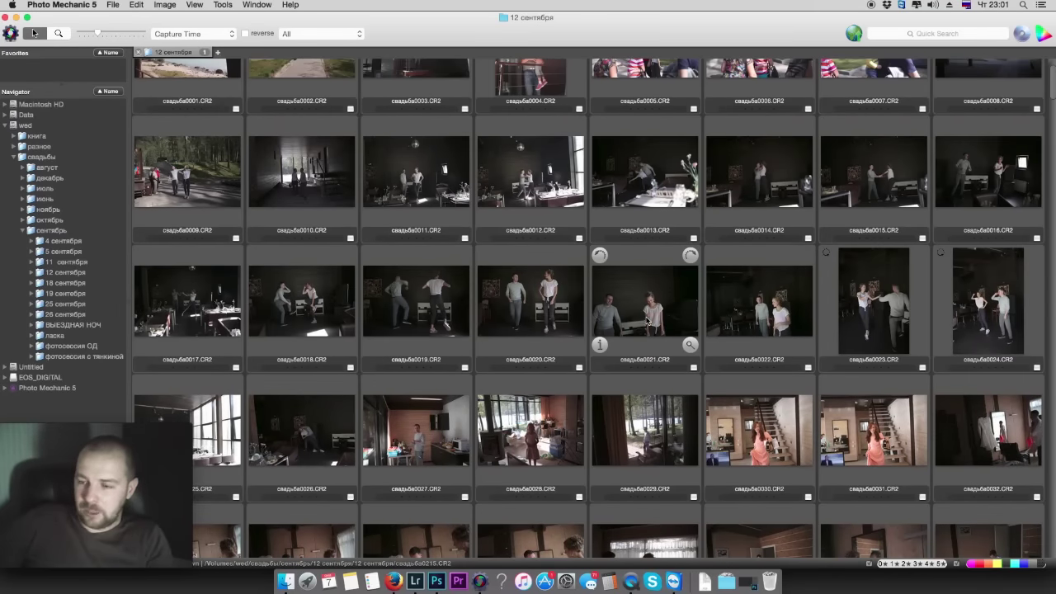
{"action": "scroll", "coordinate": [654, 327], "scroll_direction": "down", "scroll_amount": 6}
{"action": "scroll", "coordinate": [654, 327], "scroll_direction": "down", "scroll_amount": 6}
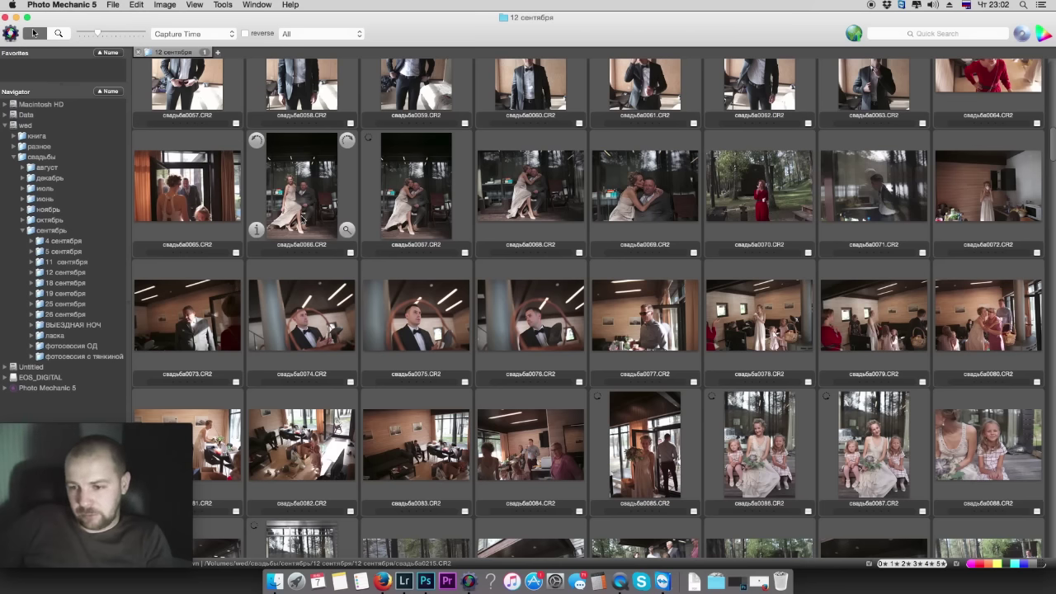
{"action": "mouse_move", "coordinate": [416, 313]}
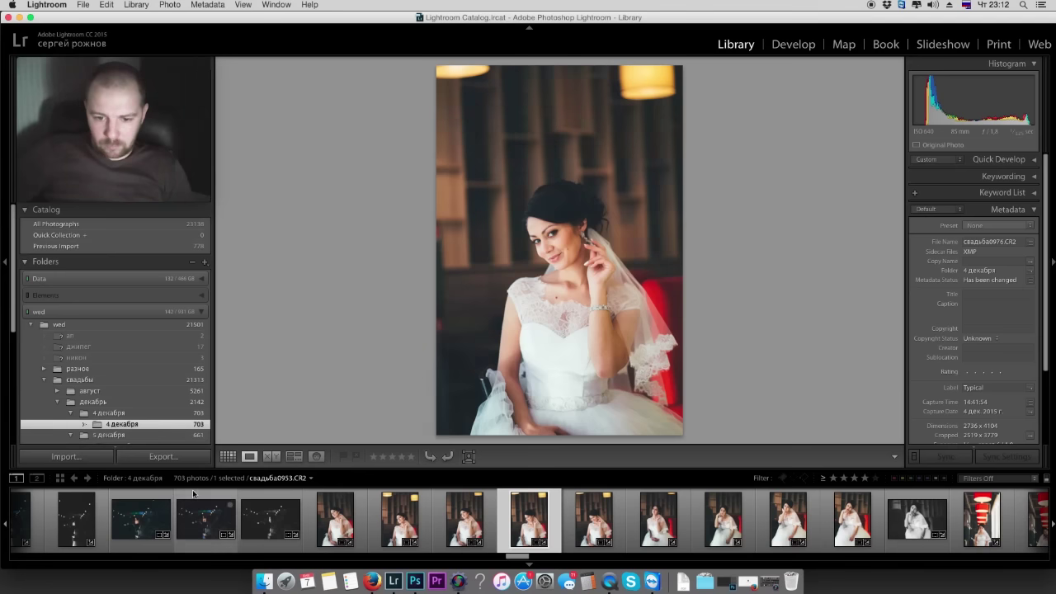
{"action": "left_click", "coordinate": [205, 518]}
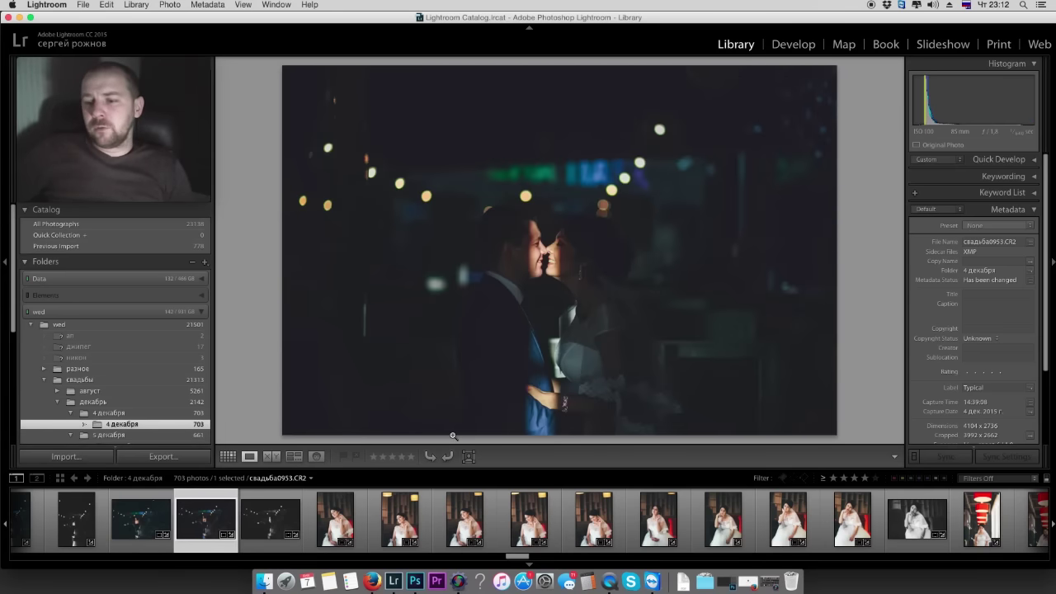
Drag night couple shot 0953 to a new filmstrip position, switching Sort to Custom Order
{"action": "key", "text": "Right"}
{"action": "key", "text": "Right"}
{"action": "key", "text": "Right"}
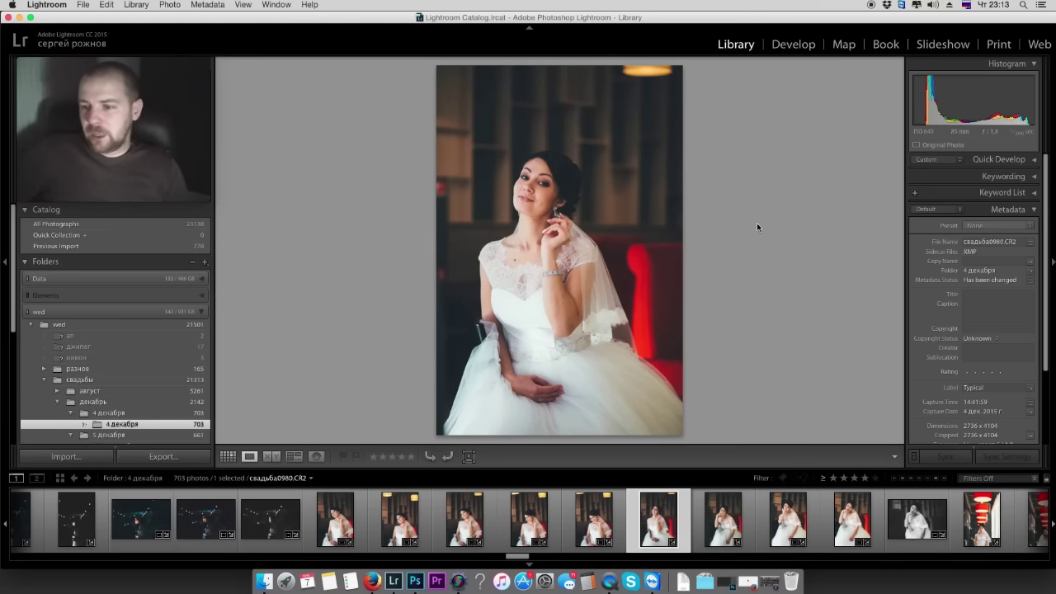
{"action": "left_click", "coordinate": [356, 519]}
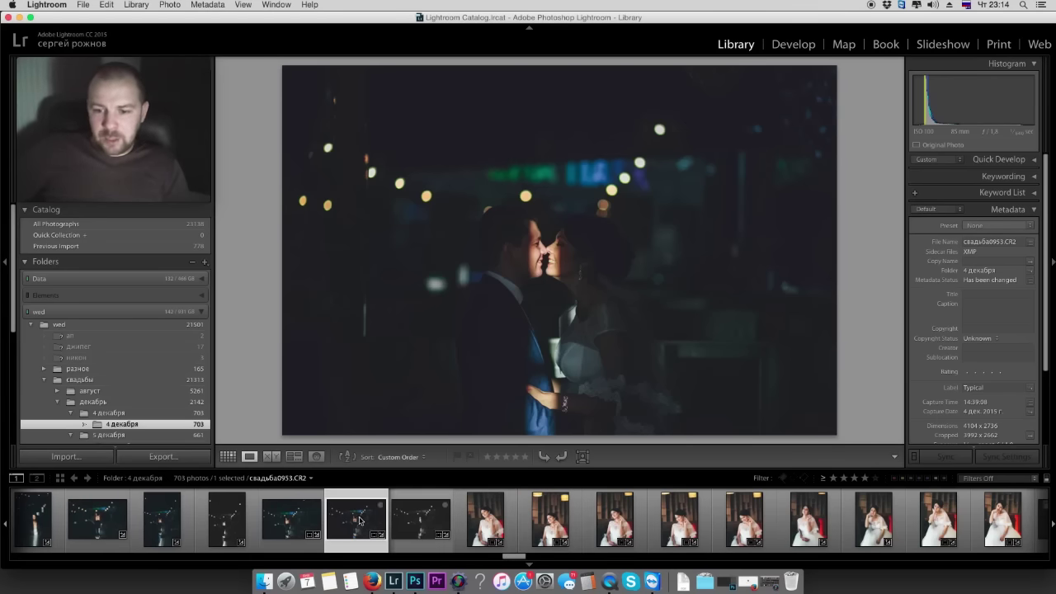
{"action": "left_click_drag", "start_coordinate": [290, 527], "coordinate": [391, 525]}
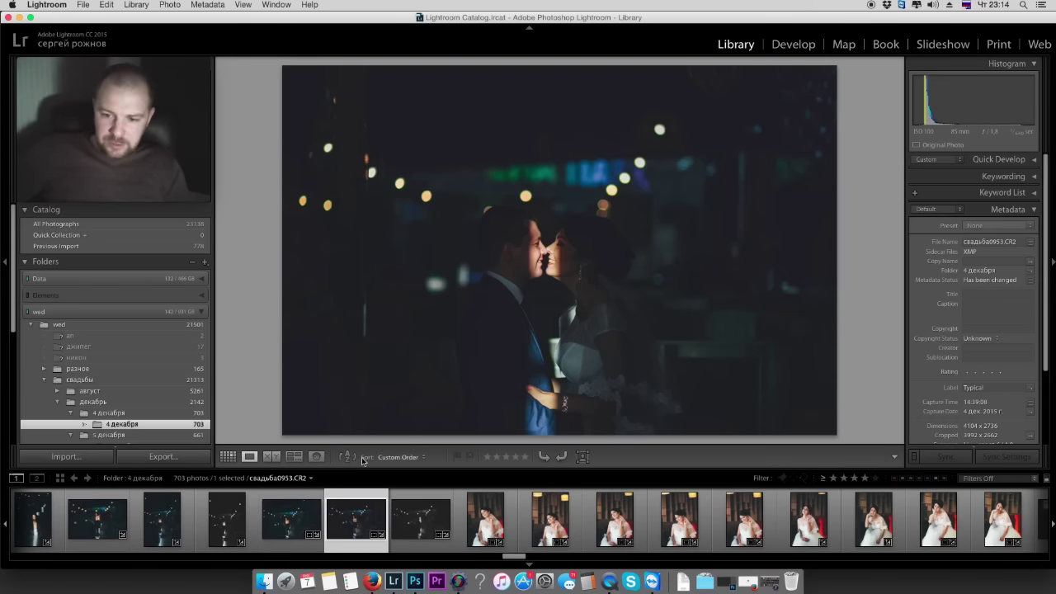
Sort the filmstrip by Aspect Ratio and select the parent 4 декабря folder
{"action": "left_click", "coordinate": [896, 457]}
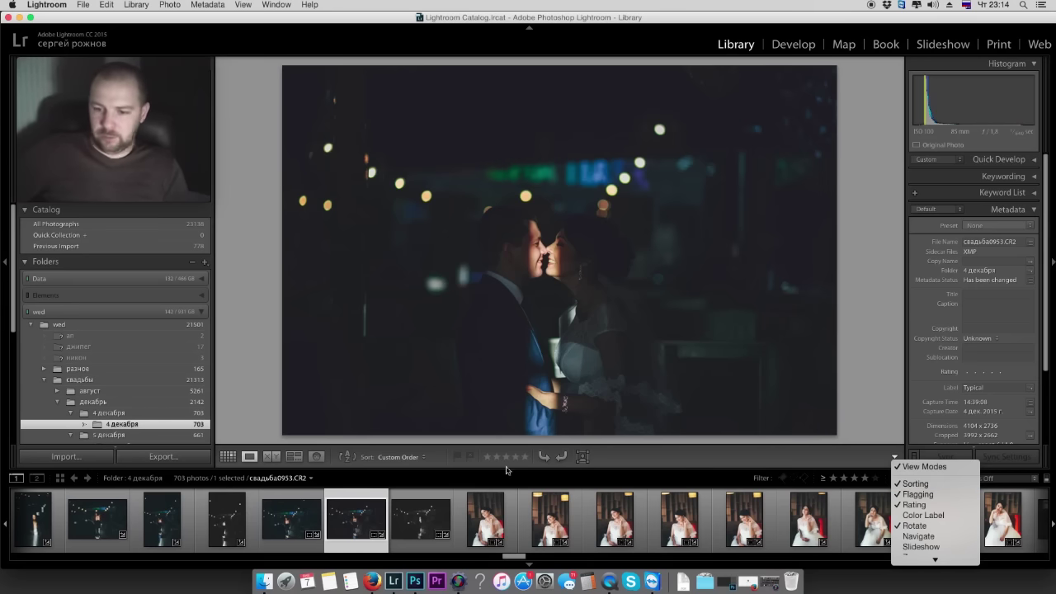
{"action": "left_click", "coordinate": [421, 467]}
{"action": "left_click", "coordinate": [426, 462]}
{"action": "left_click", "coordinate": [425, 440]}
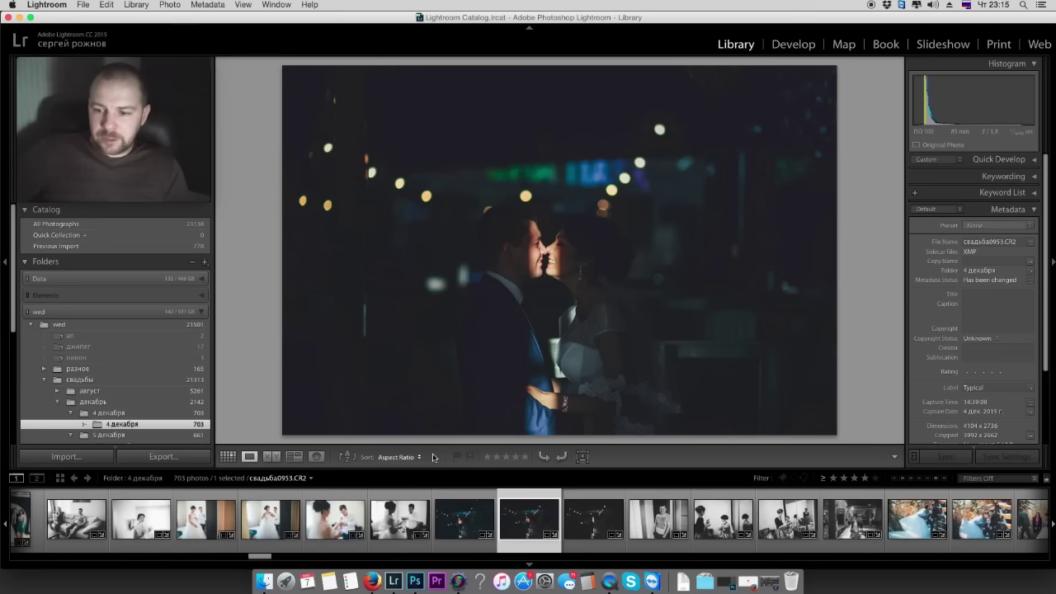
{"action": "left_click", "coordinate": [109, 415]}
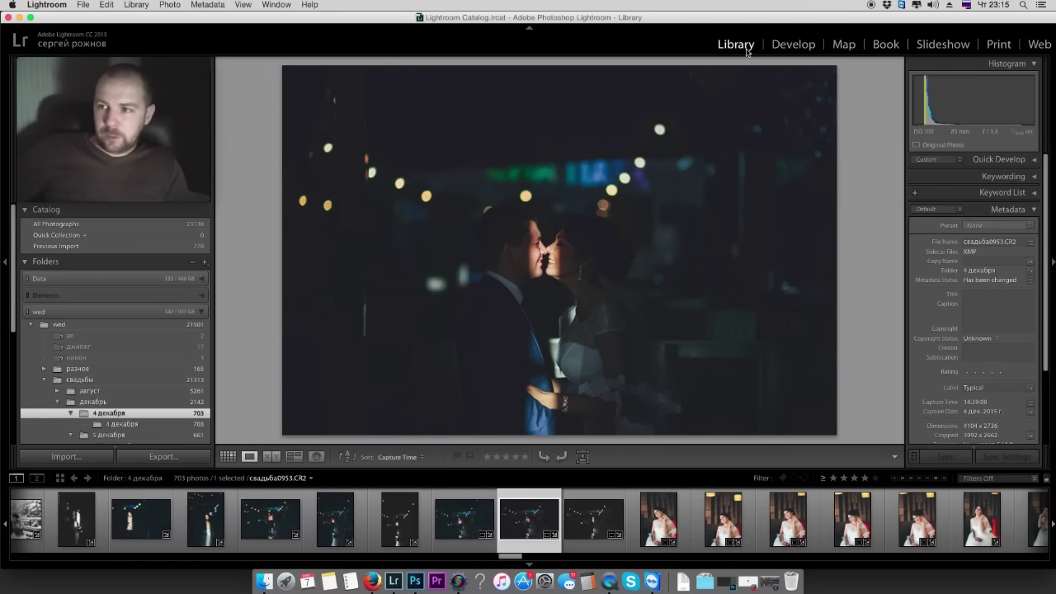
Sort the 4 декабря folder by Aspect Ratio again and reopen the sort list
{"action": "scroll", "coordinate": [114, 411], "scroll_direction": "down", "scroll_amount": 1}
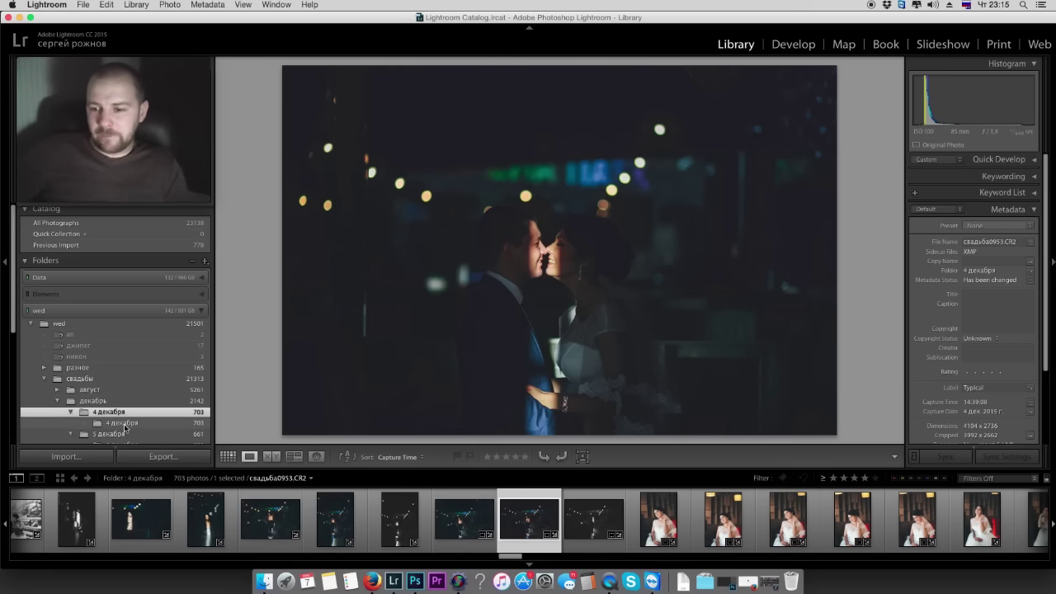
{"action": "left_click", "coordinate": [406, 462]}
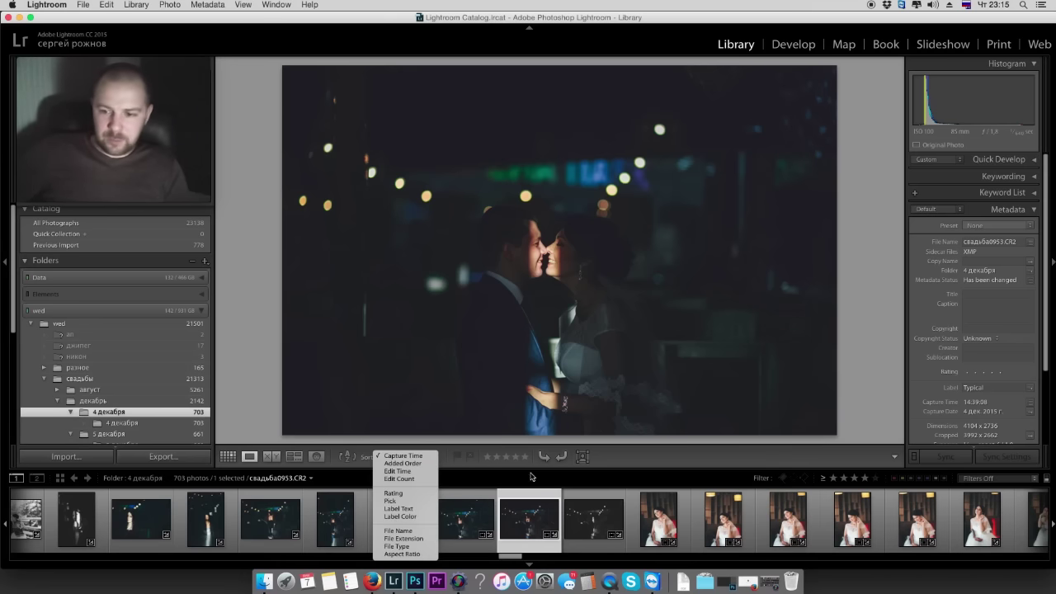
{"action": "left_click", "coordinate": [402, 554]}
{"action": "left_click", "coordinate": [119, 422]}
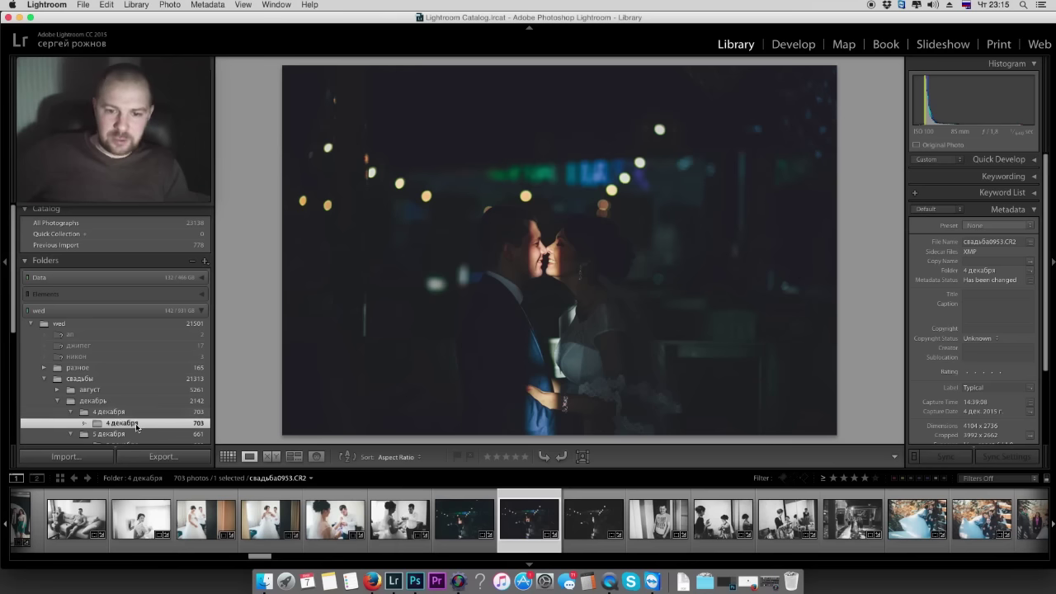
{"action": "scroll", "coordinate": [137, 424], "scroll_direction": "down", "scroll_amount": 2}
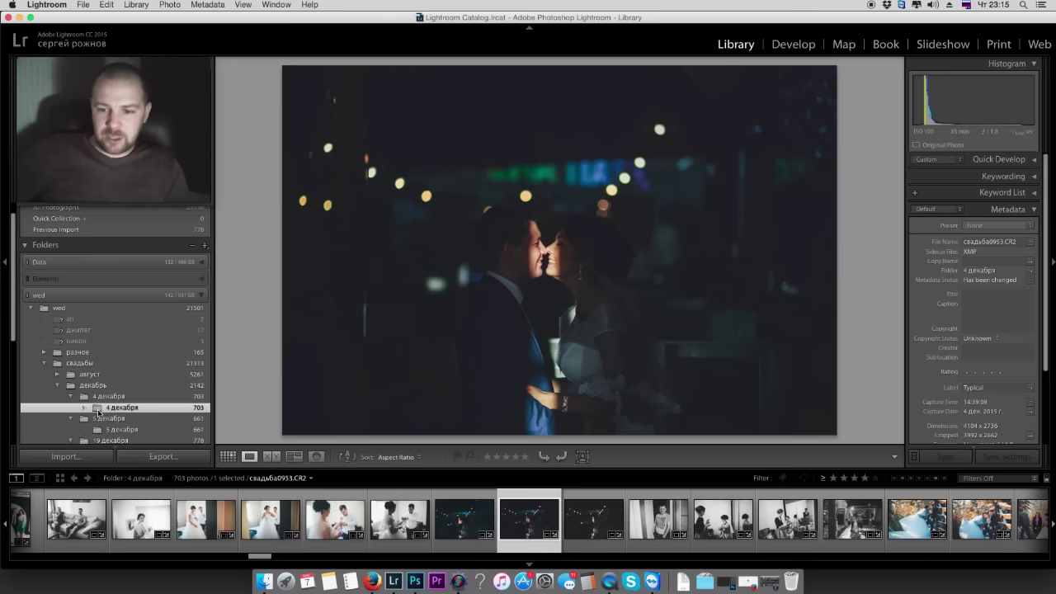
{"action": "left_click", "coordinate": [409, 456]}
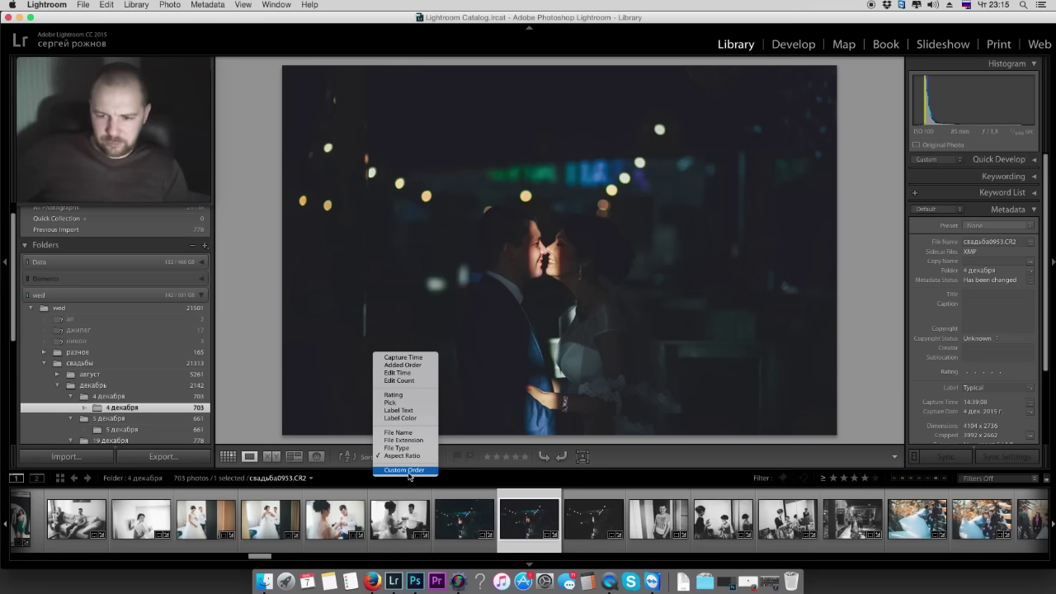
Set Sort to Custom Order and drag the night shots and bride portrait 0970 into new positions
{"action": "left_click", "coordinate": [403, 470]}
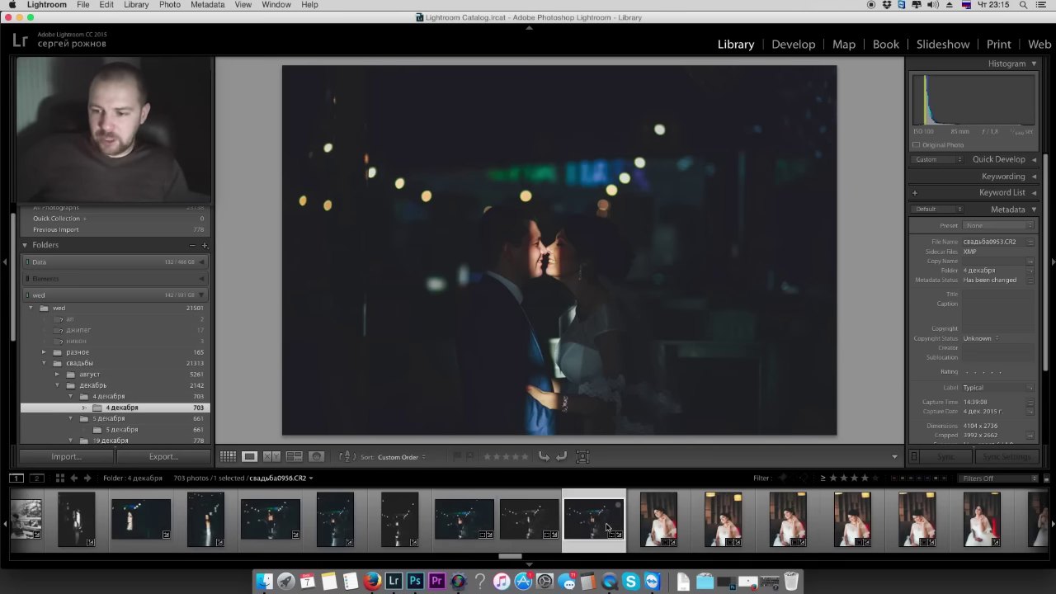
{"action": "left_click_drag", "start_coordinate": [528, 522], "coordinate": [431, 521]}
{"action": "left_click_drag", "start_coordinate": [594, 520], "coordinate": [668, 525]}
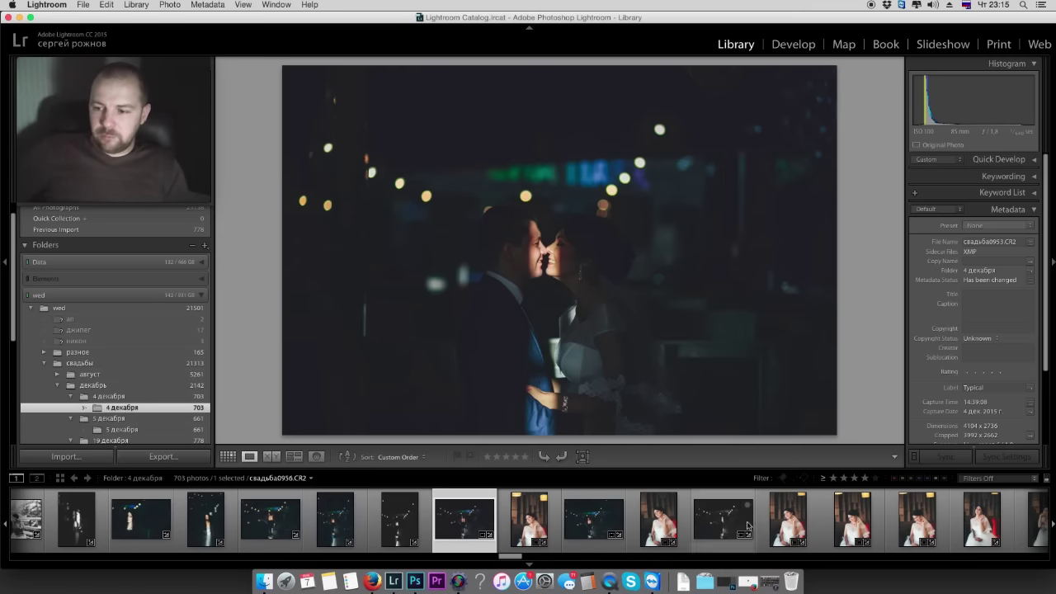
{"action": "left_click_drag", "start_coordinate": [668, 526], "coordinate": [685, 508]}
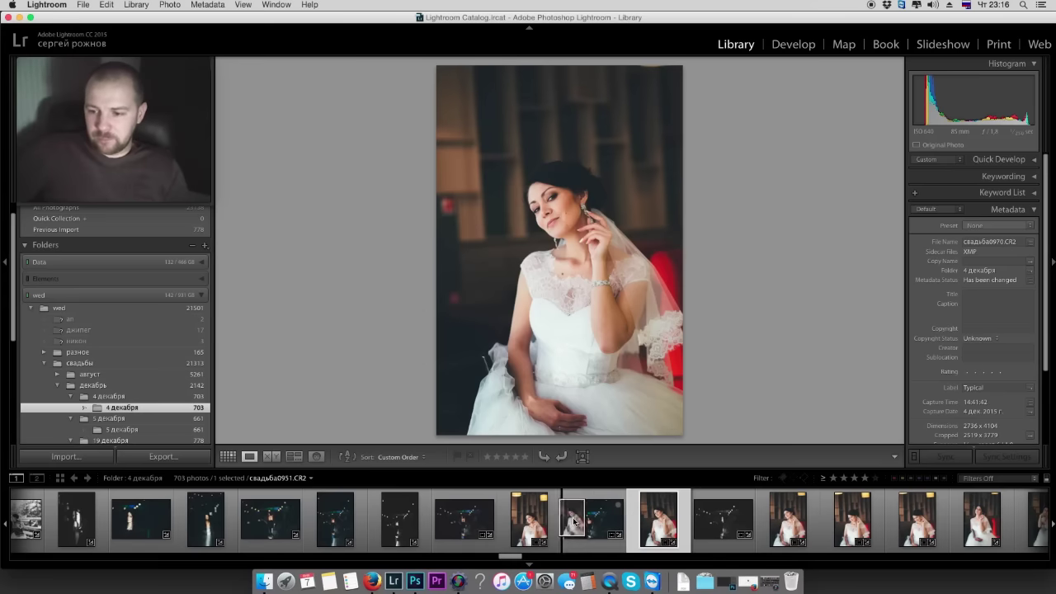
{"action": "mouse_move", "coordinate": [659, 520]}
{"action": "left_mouse_down"}
{"action": "mouse_move", "coordinate": [563, 520]}
{"action": "mouse_move", "coordinate": [659, 520]}
{"action": "left_mouse_up"}
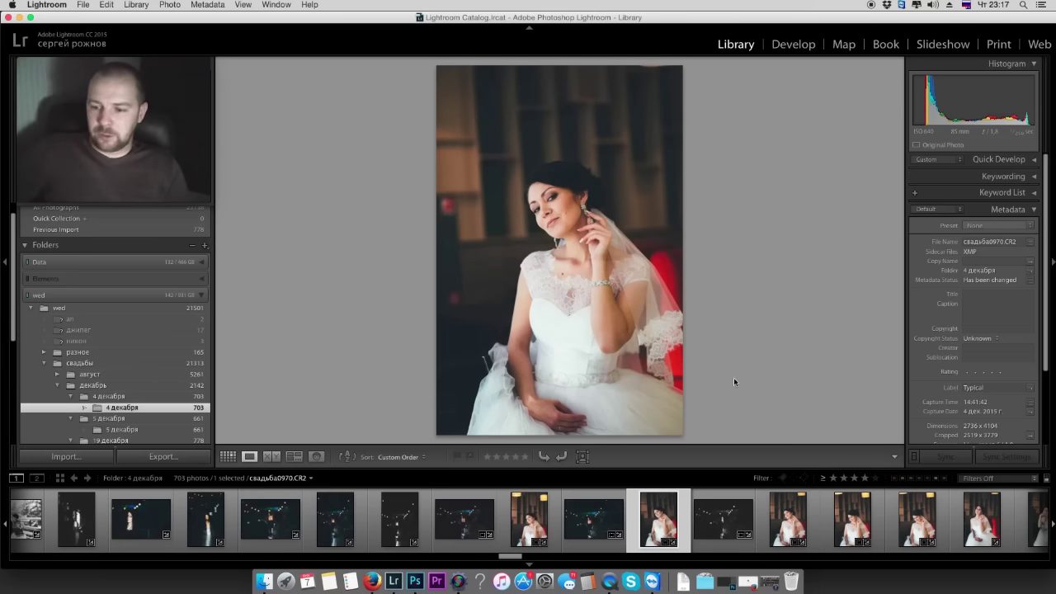
{"action": "mouse_move", "coordinate": [594, 520]}
{"action": "left_mouse_down"}
{"action": "mouse_move", "coordinate": [496, 520]}
{"action": "mouse_move", "coordinate": [719, 522]}
{"action": "left_mouse_up"}
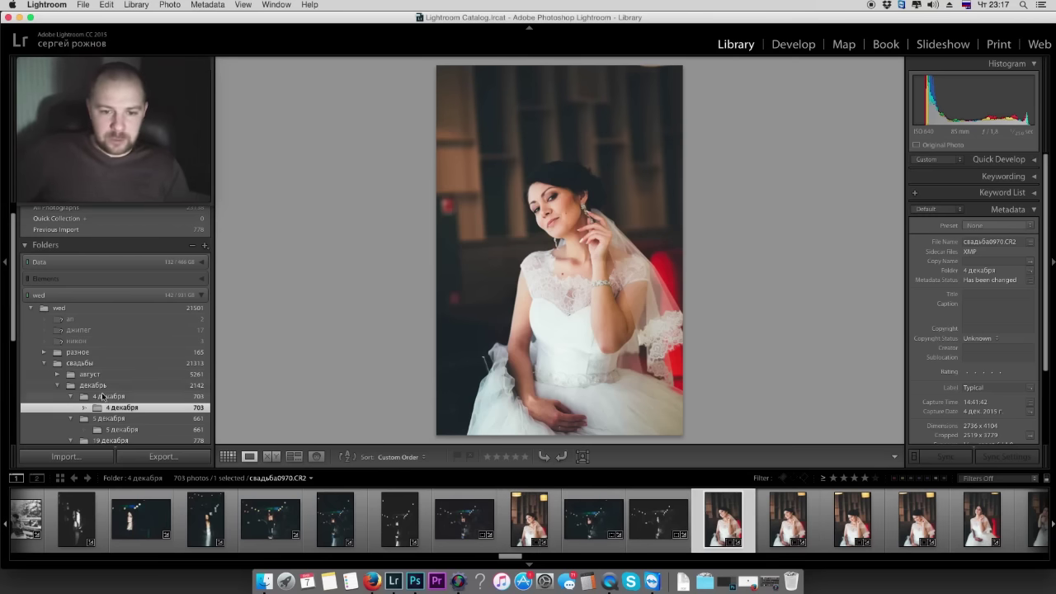
{"action": "left_click", "coordinate": [93, 386]}
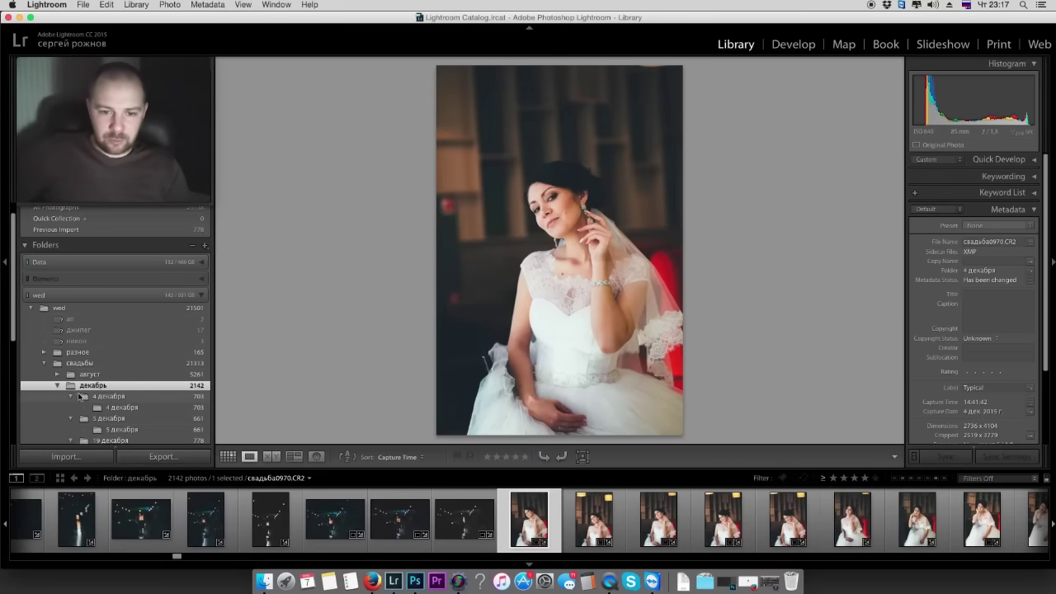
{"action": "left_click", "coordinate": [389, 457]}
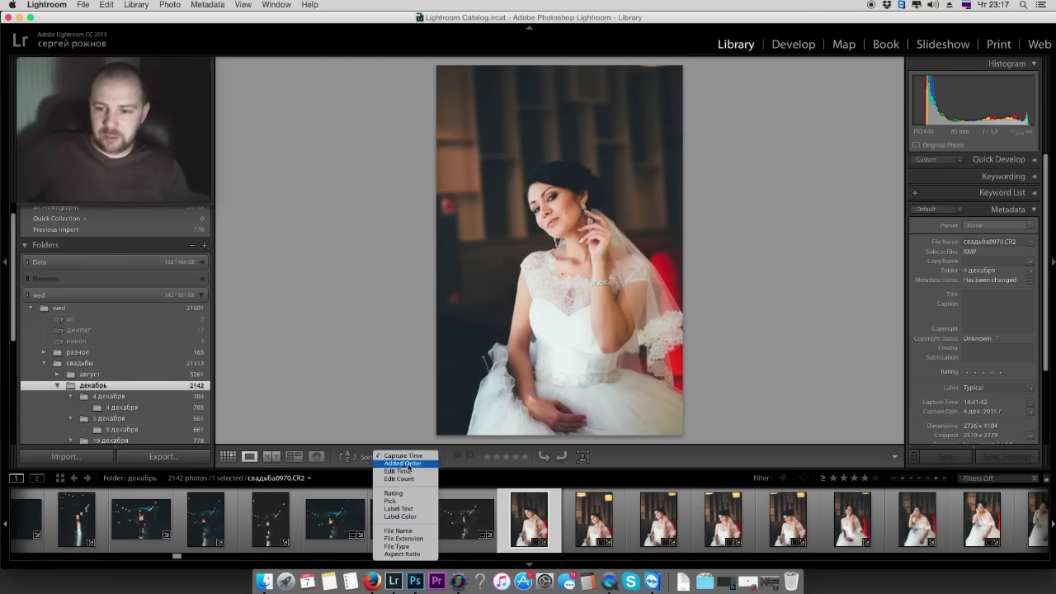
{"action": "left_click", "coordinate": [410, 566]}
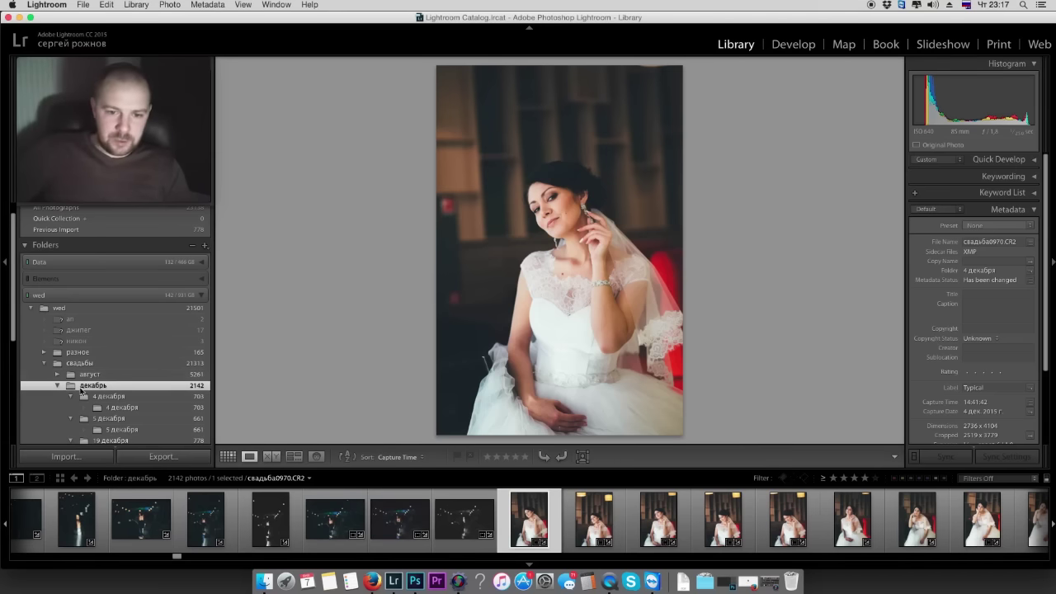
{"action": "left_click", "coordinate": [83, 398]}
{"action": "left_click", "coordinate": [106, 408]}
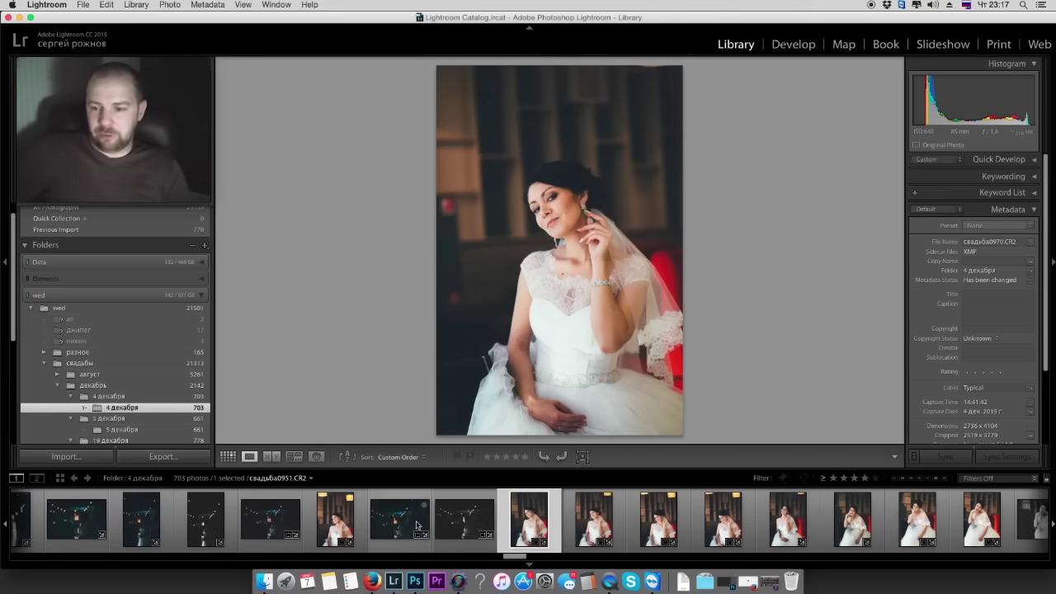
{"action": "left_click", "coordinate": [425, 458]}
{"action": "left_click", "coordinate": [411, 457]}
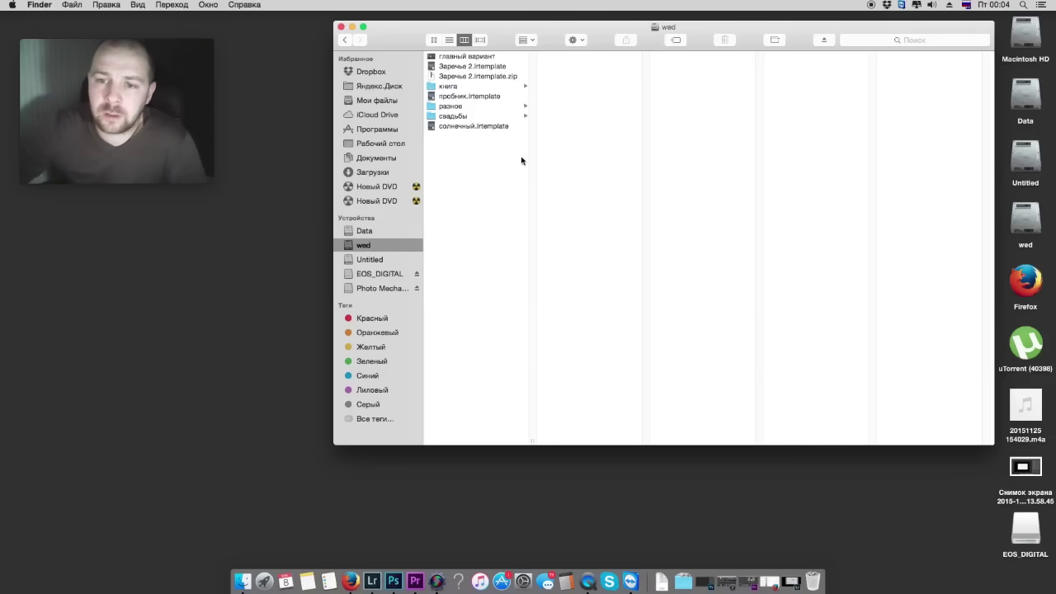
Browse свадьбы › сентябрь › 18 сентября to the inner RAW folder, then return to Lightroom
{"action": "left_click", "coordinate": [432, 118]}
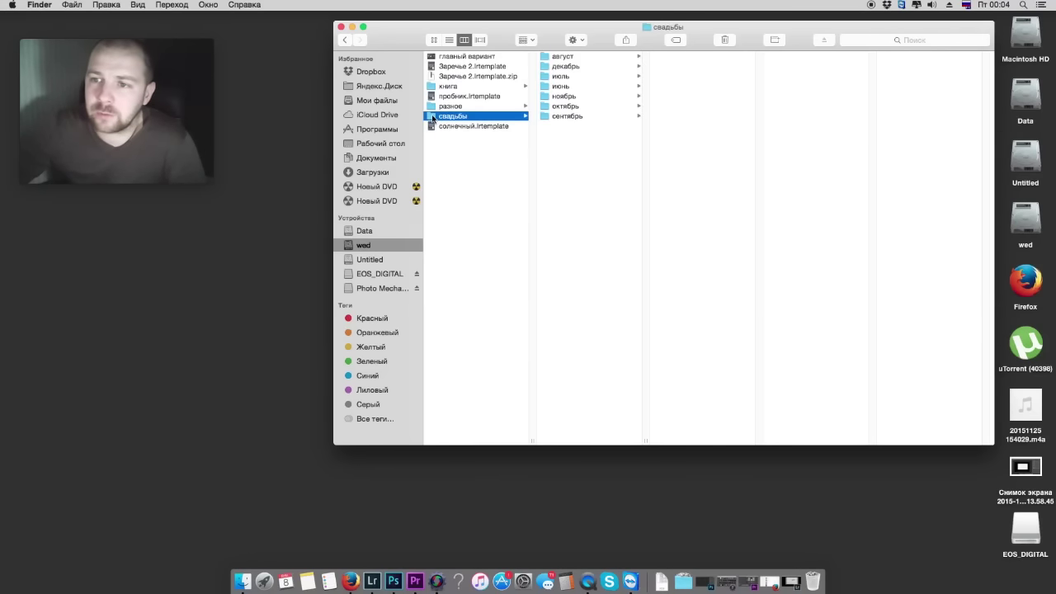
{"action": "left_click", "coordinate": [567, 117]}
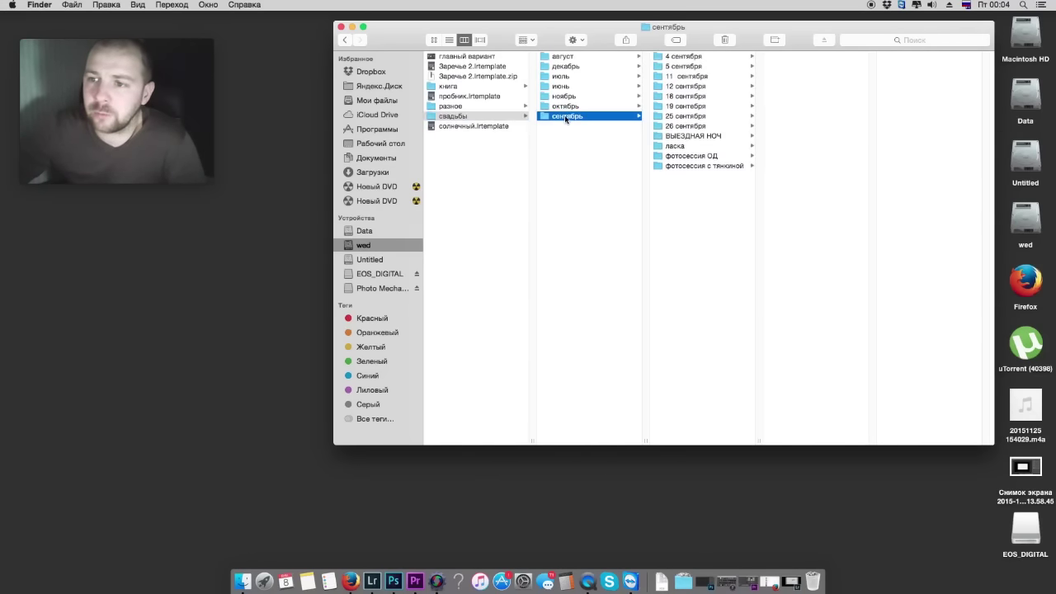
{"action": "left_click", "coordinate": [684, 96]}
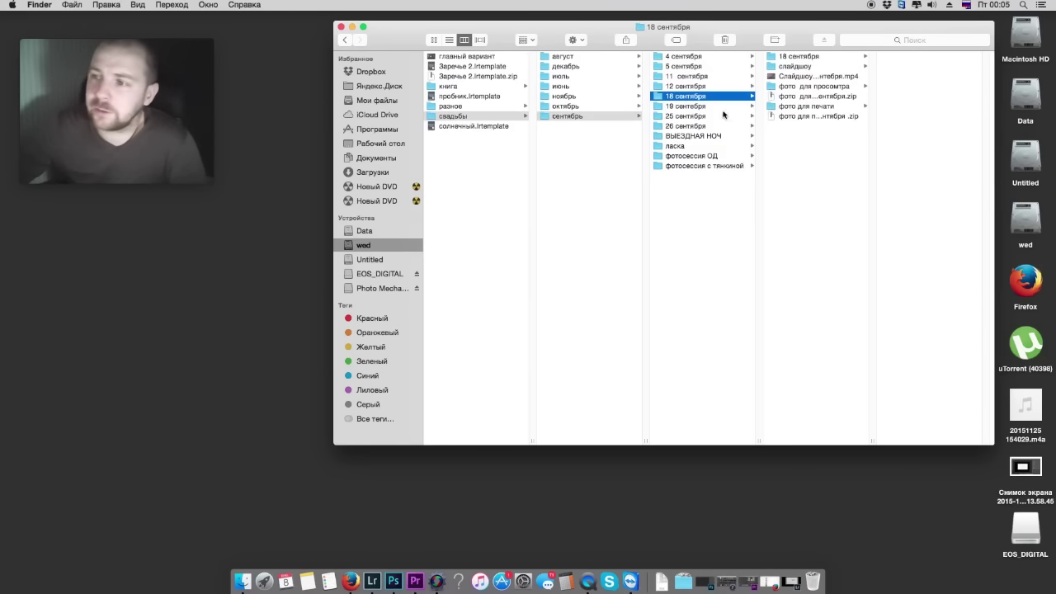
{"action": "left_click", "coordinate": [808, 55]}
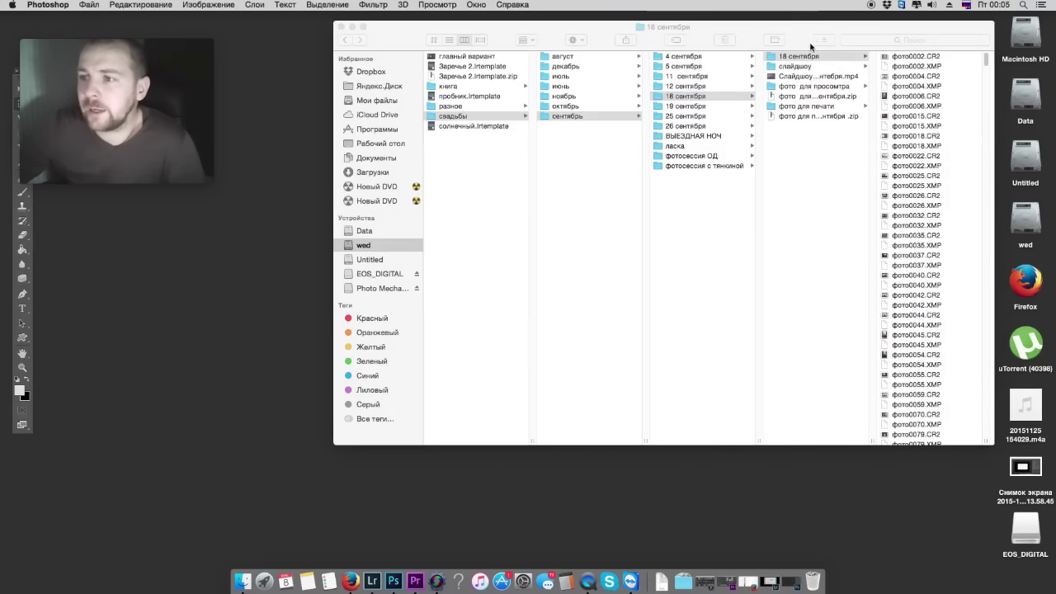
{"action": "left_click", "coordinate": [372, 581]}
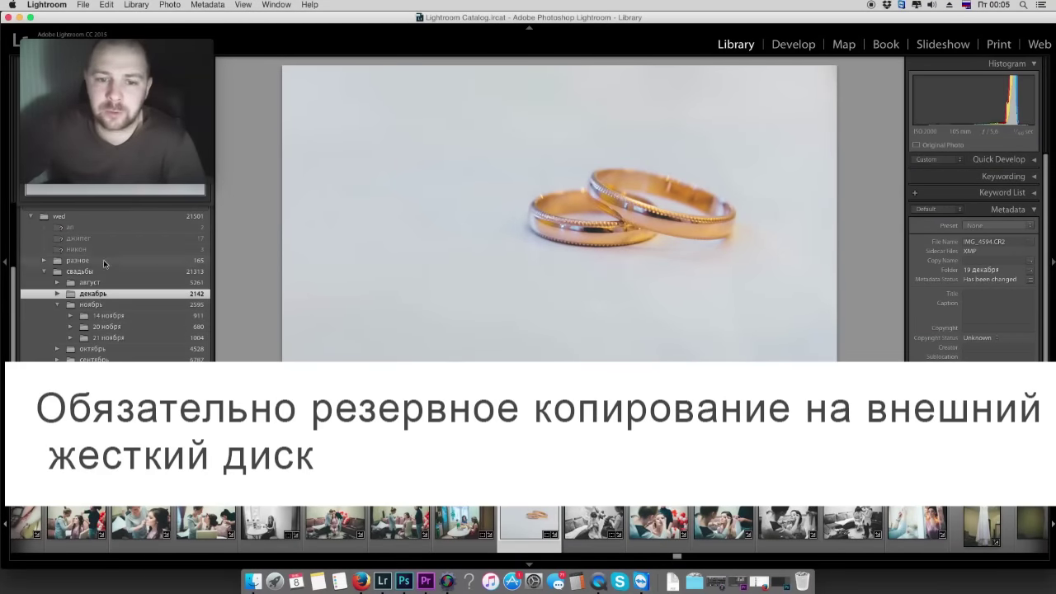
Minimise Lightroom so the Finder window with the 18 сентября CR2 and XMP files shows
{"action": "left_click", "coordinate": [18, 17]}
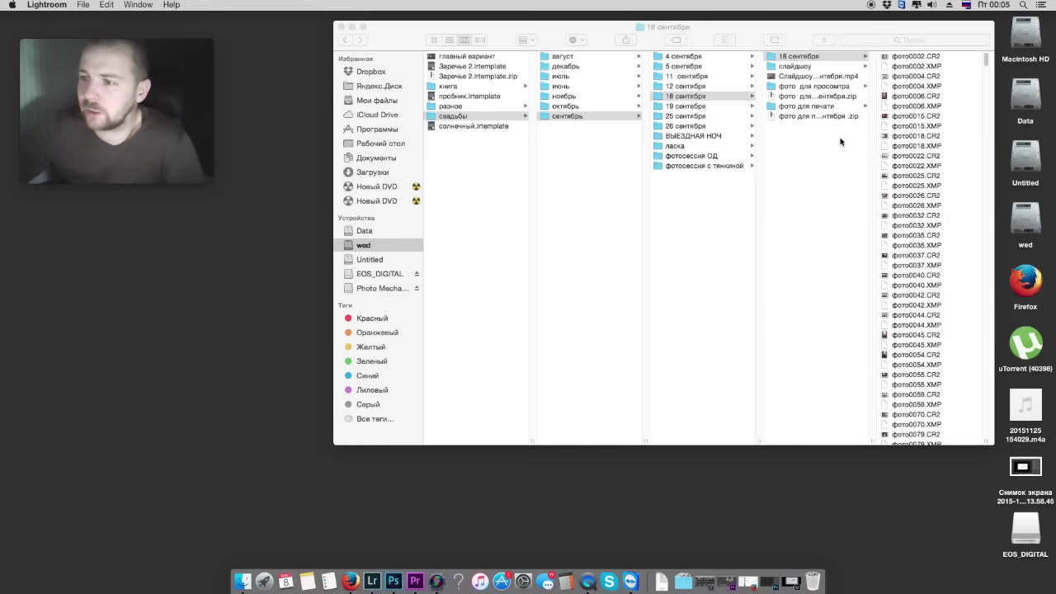
Open 18 сентября's фото для печати folder in Finder to list the свадьба JPG prints
{"action": "left_click", "coordinate": [797, 79]}
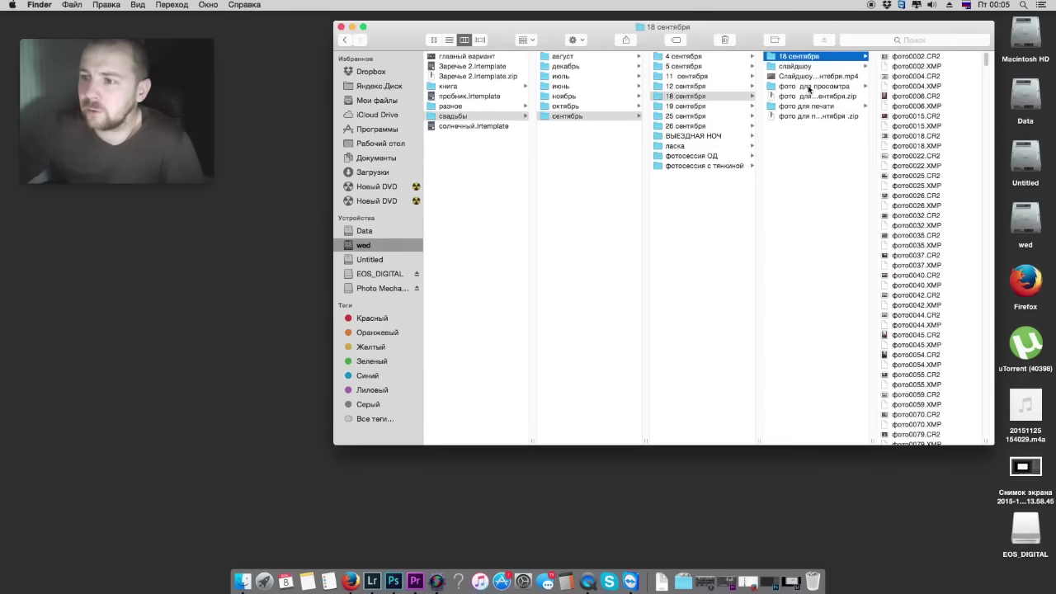
{"action": "left_click", "coordinate": [809, 87]}
{"action": "left_click", "coordinate": [810, 106]}
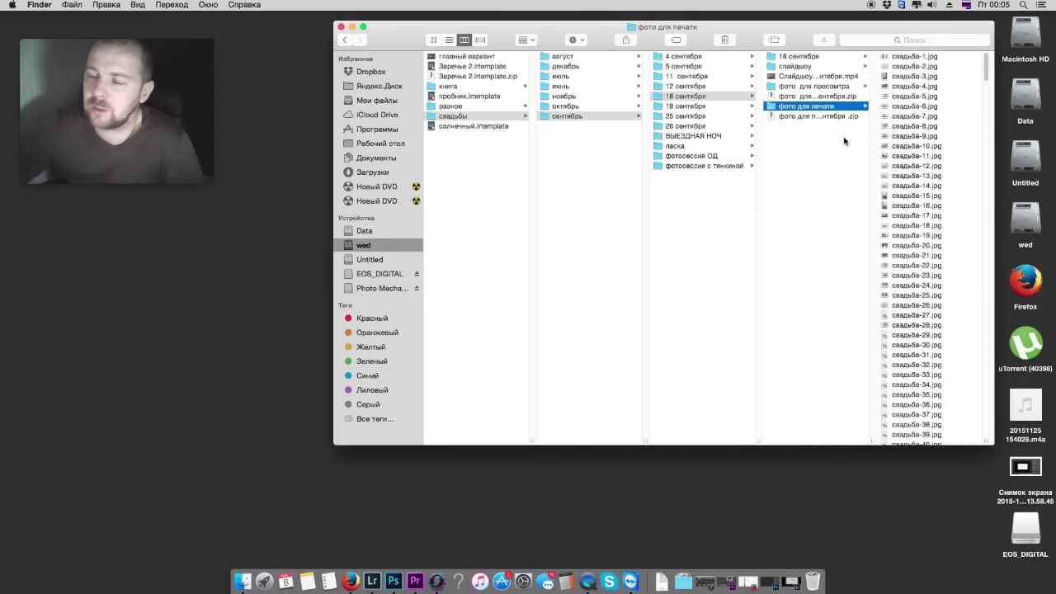
{"action": "left_click", "coordinate": [804, 57]}
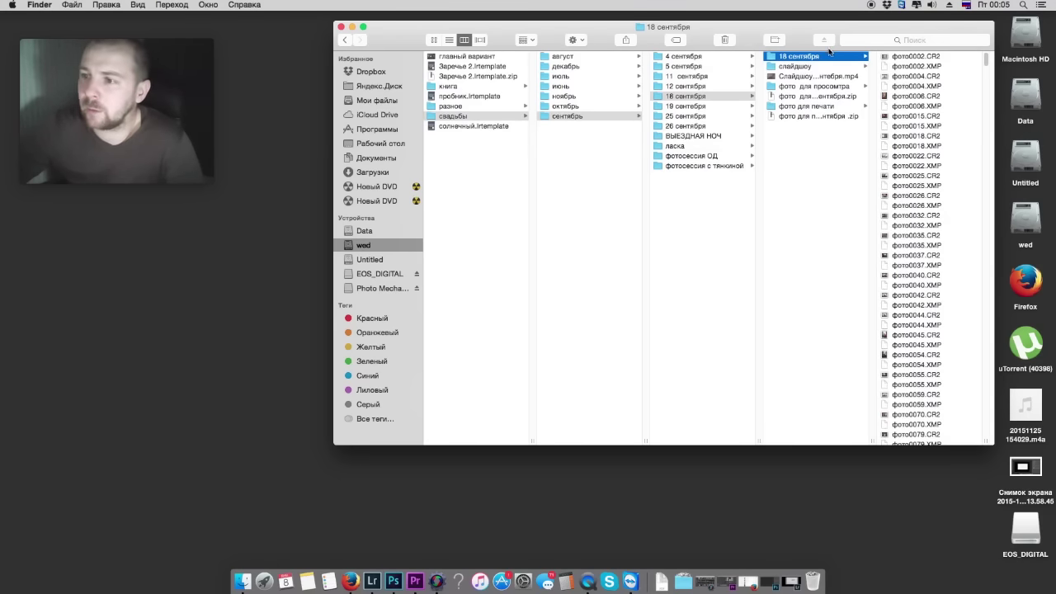
{"action": "left_click", "coordinate": [772, 108]}
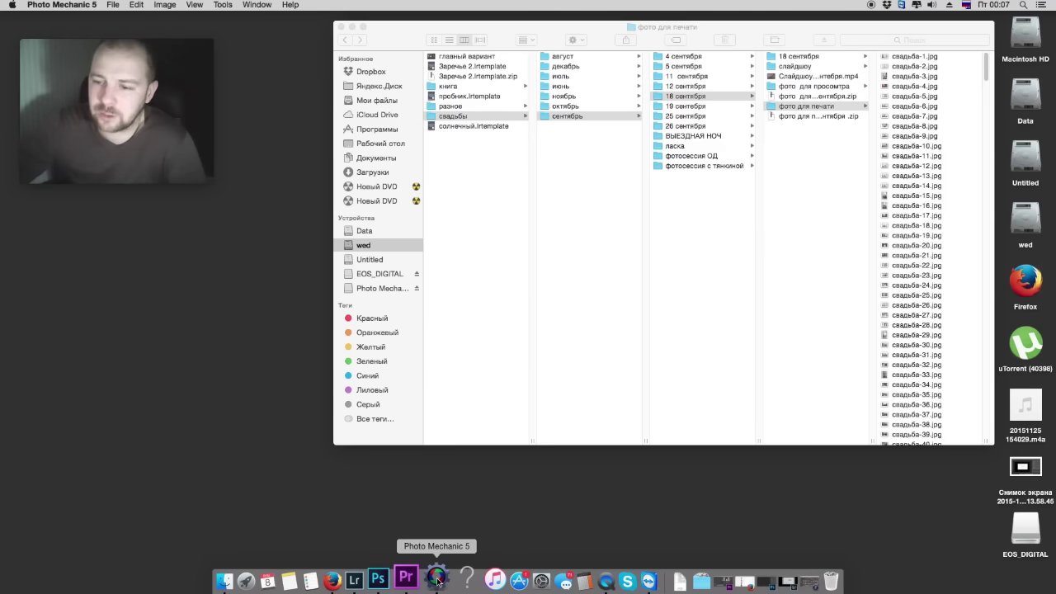
Preview photos 0086 through 0090 full size in Photo Mechanic, then close its browser window
{"action": "left_click", "coordinate": [437, 582]}
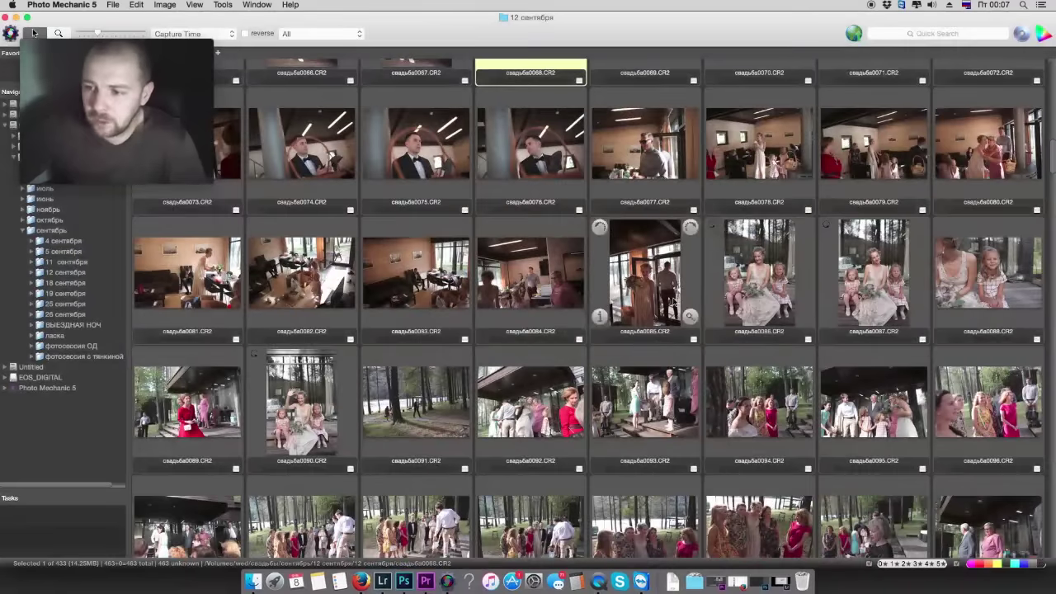
{"action": "mouse_move", "coordinate": [759, 273]}
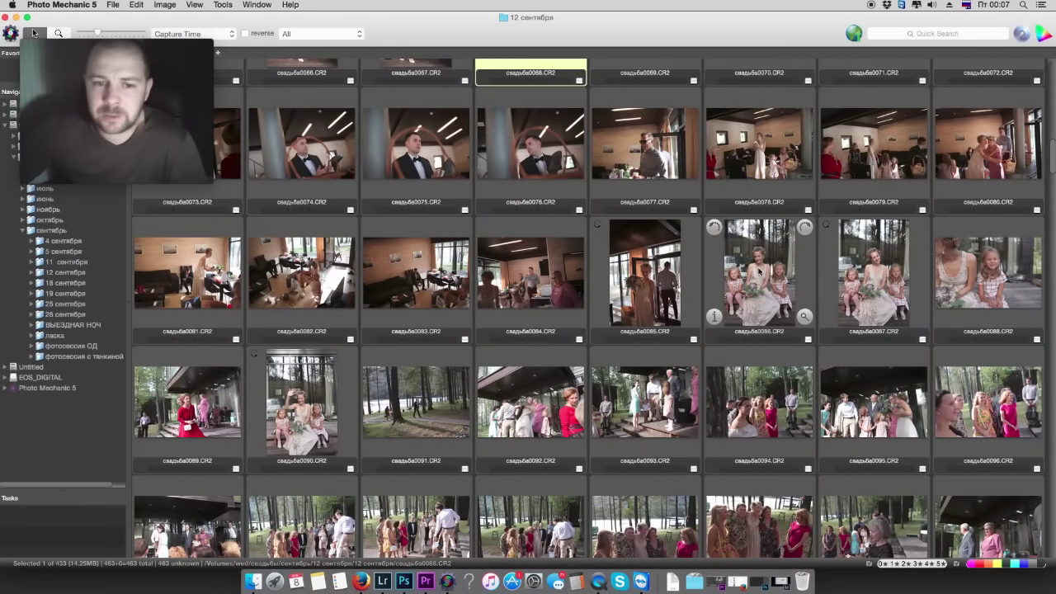
{"action": "double_click", "coordinate": [760, 269]}
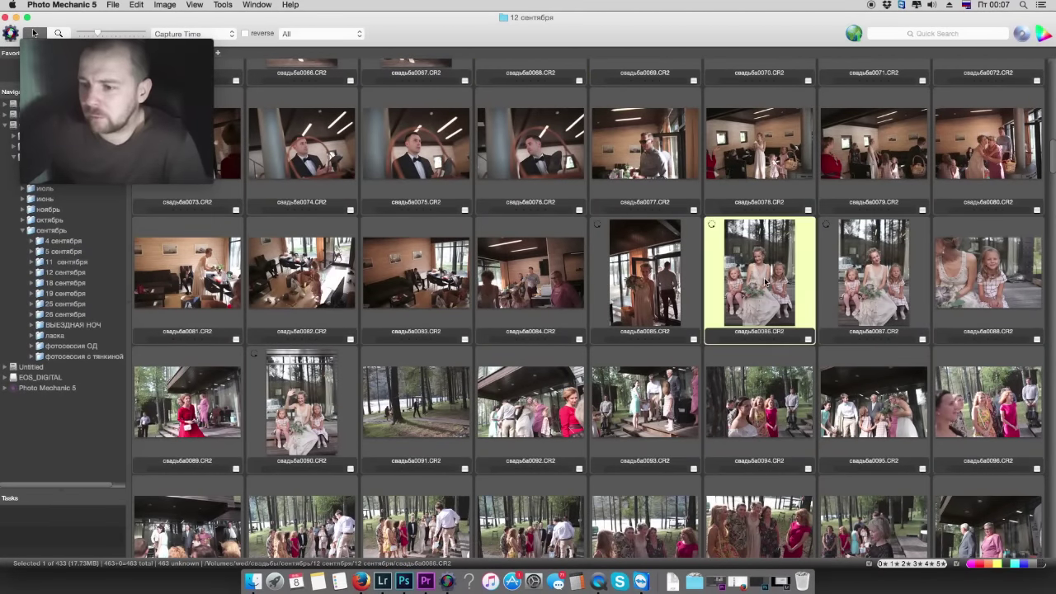
{"action": "key", "text": "Right"}
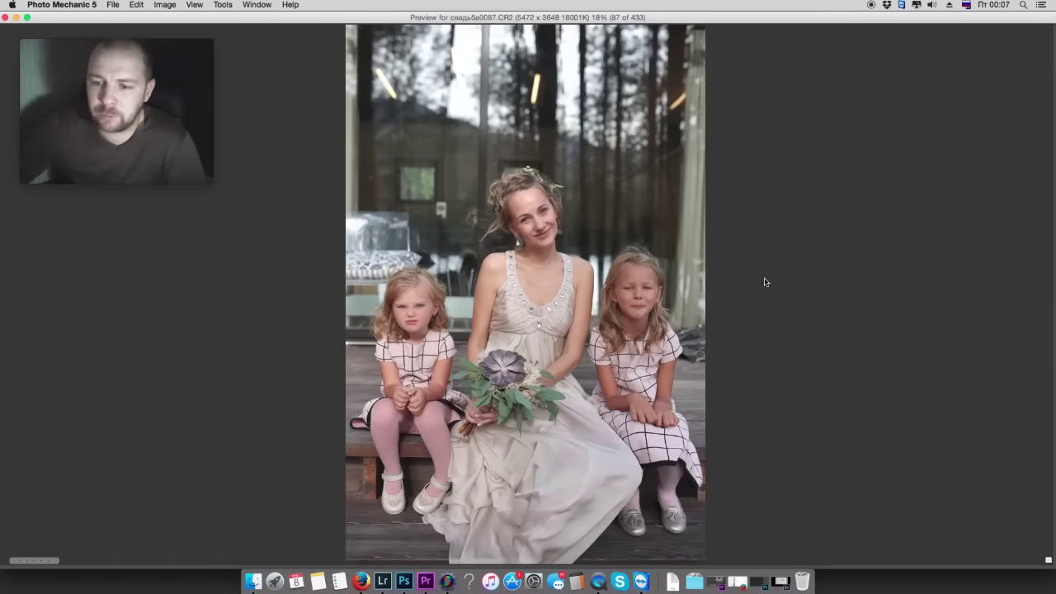
{"action": "key", "text": "Right"}
{"action": "key", "text": "Right"}
{"action": "key", "text": "Right"}
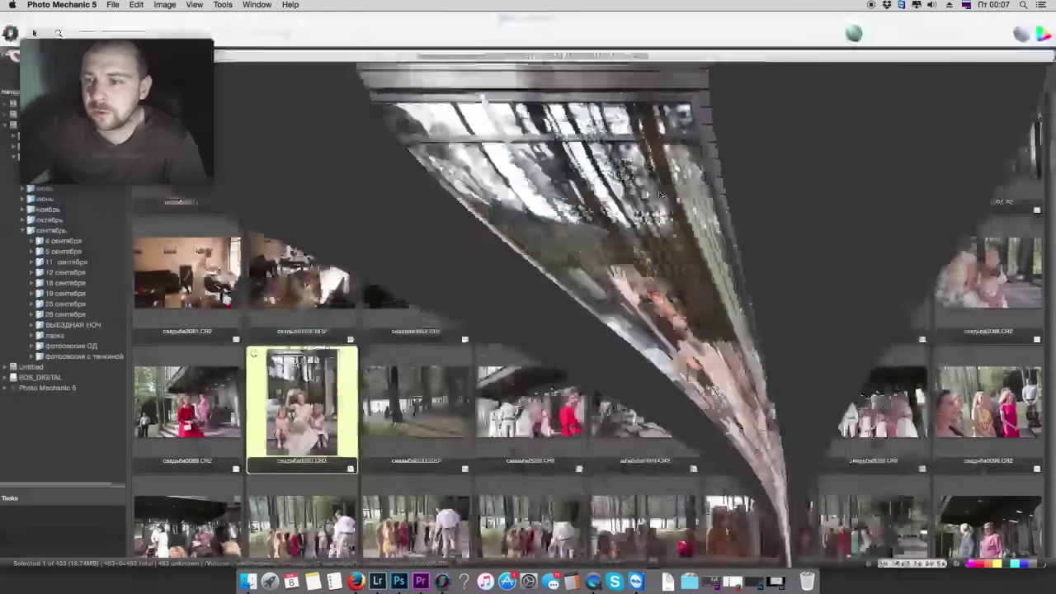
{"action": "key", "text": "Escape"}
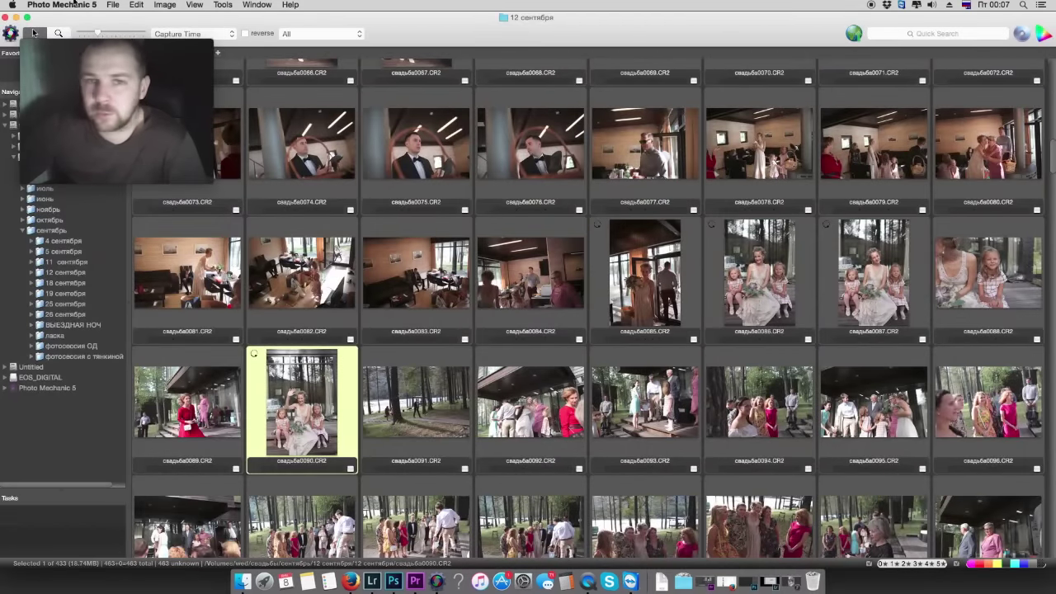
{"action": "left_click", "coordinate": [15, 17]}
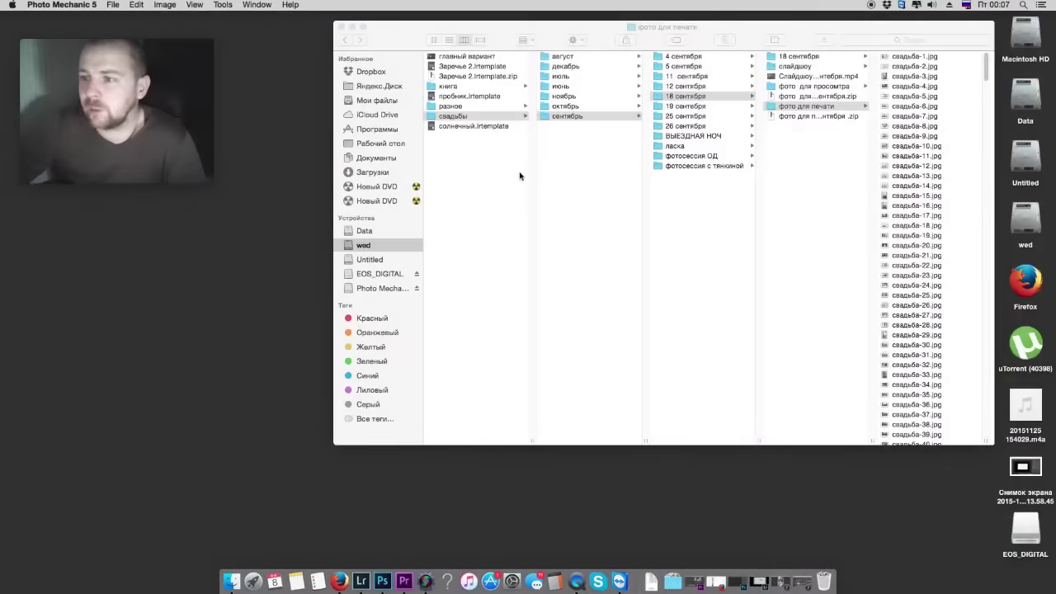
Compare the фото для просмотра and фото для печати folders in Finder, then return to Photo Mechanic
{"action": "left_click", "coordinate": [797, 109]}
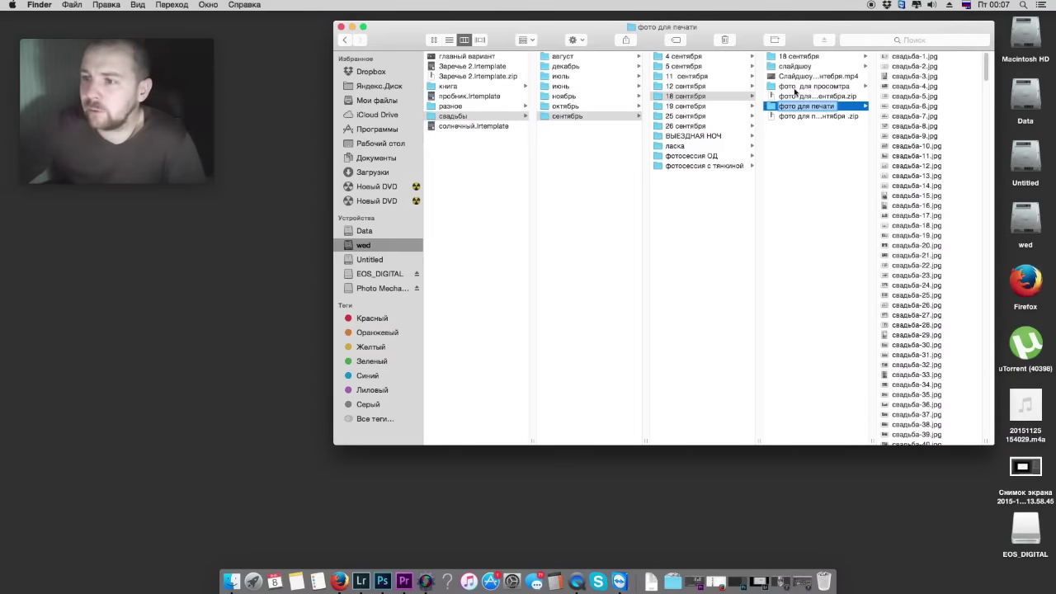
{"action": "left_click", "coordinate": [796, 87]}
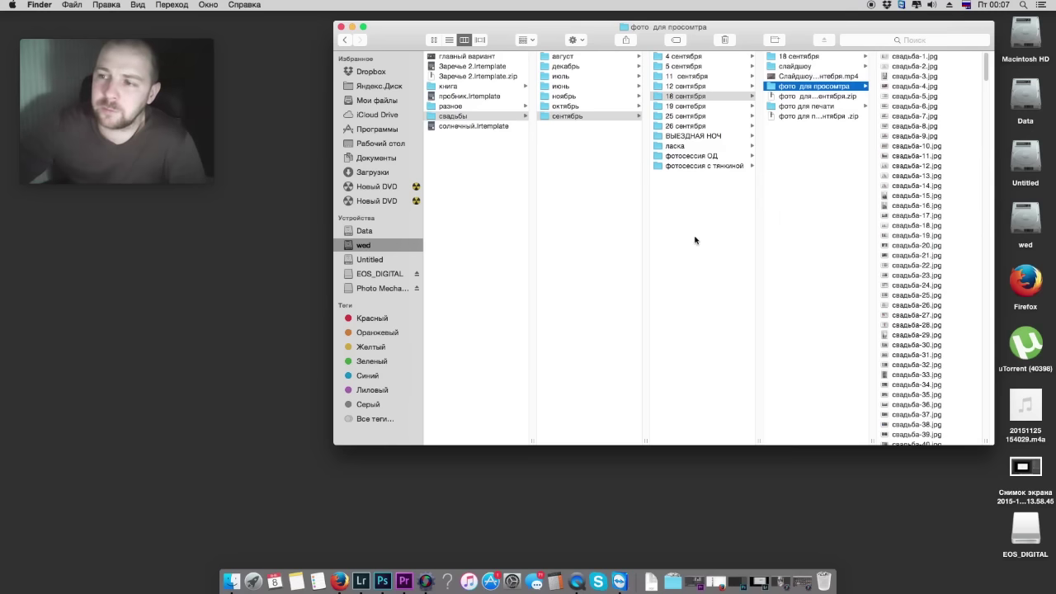
{"action": "left_click", "coordinate": [815, 108]}
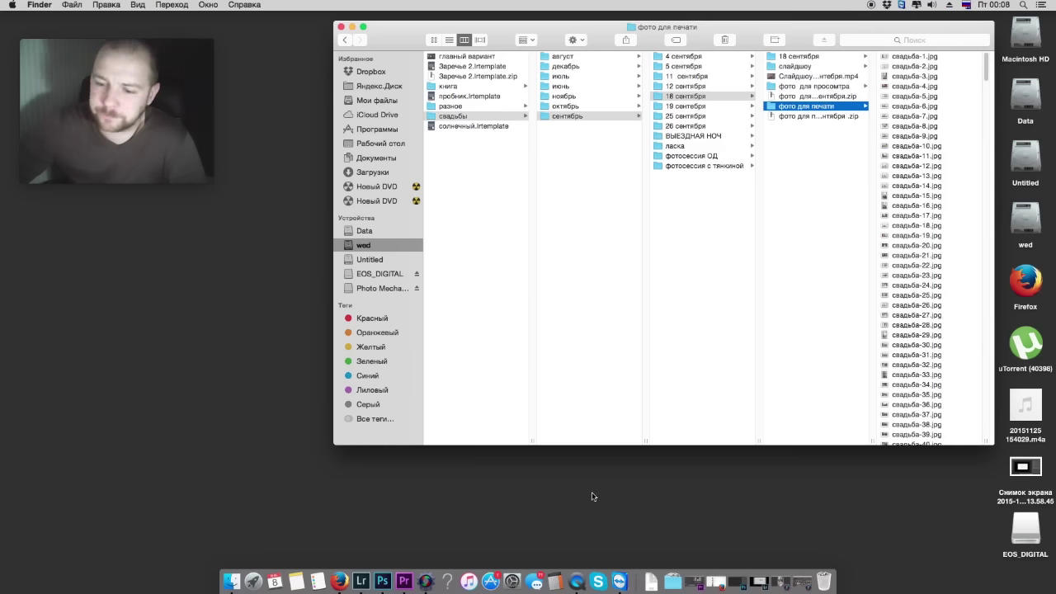
{"action": "left_click", "coordinate": [424, 582]}
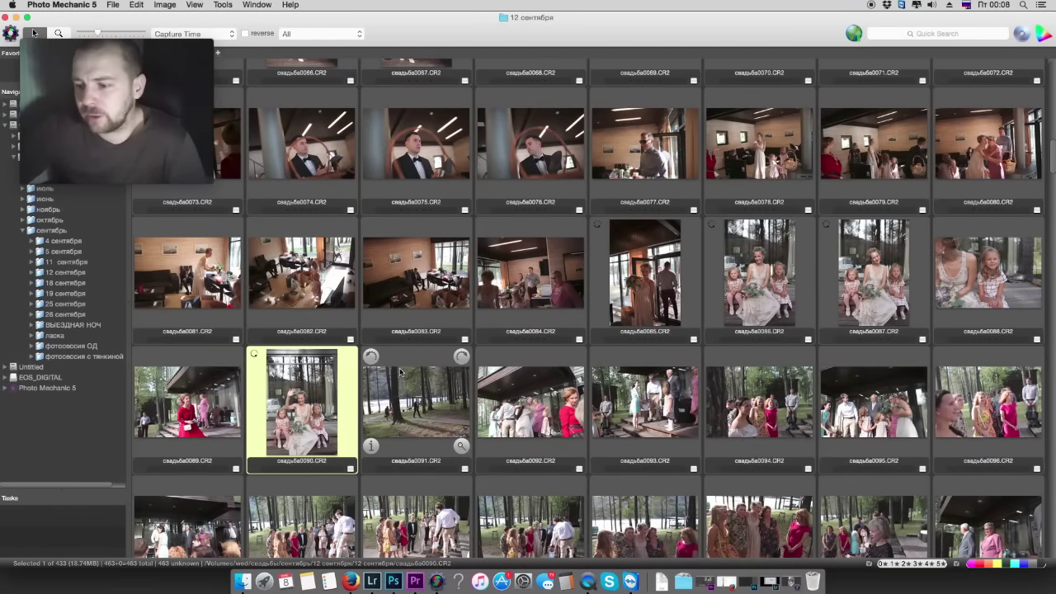
Enlarge the 12 сентября thumbnails and select photos 0082, 0091 and 0098
{"action": "left_click_drag", "start_coordinate": [98, 33], "coordinate": [113, 35]}
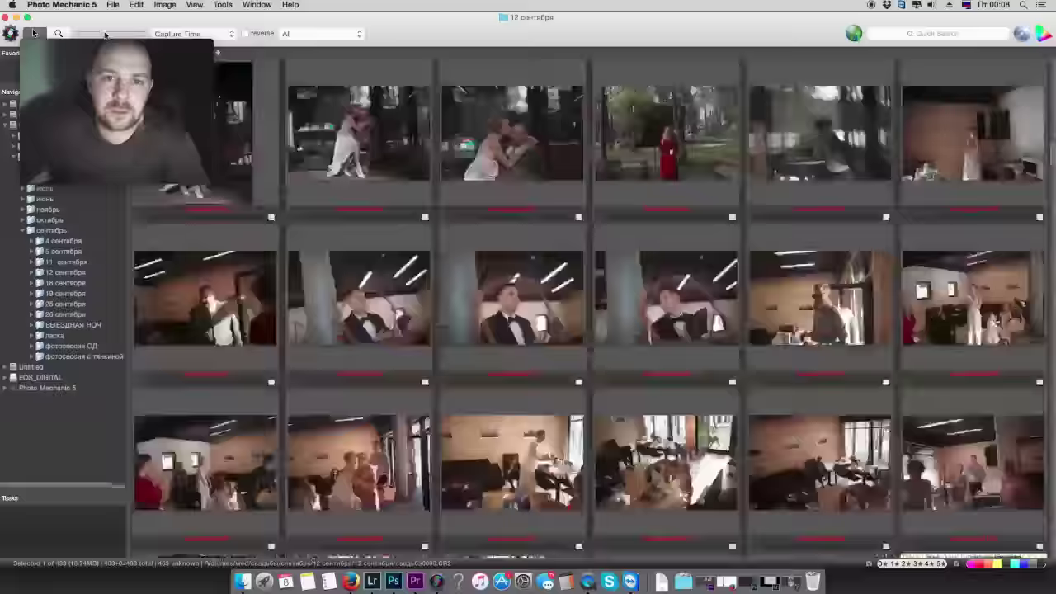
{"action": "scroll", "coordinate": [429, 252], "scroll_direction": "down", "scroll_amount": 5}
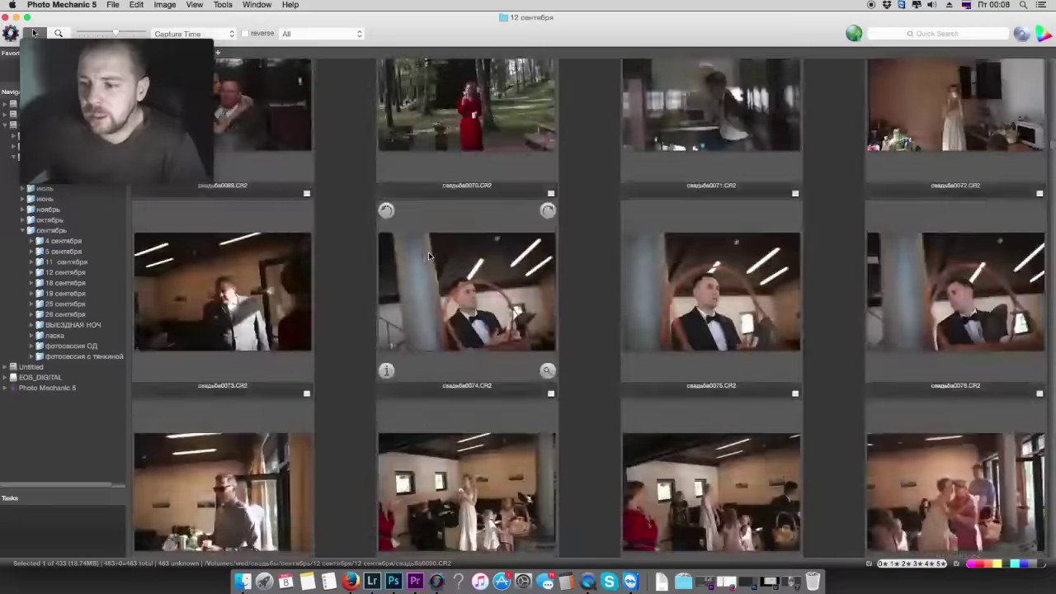
{"action": "scroll", "coordinate": [428, 252], "scroll_direction": "down", "scroll_amount": 5}
{"action": "scroll", "coordinate": [428, 251], "scroll_direction": "down", "scroll_amount": 2}
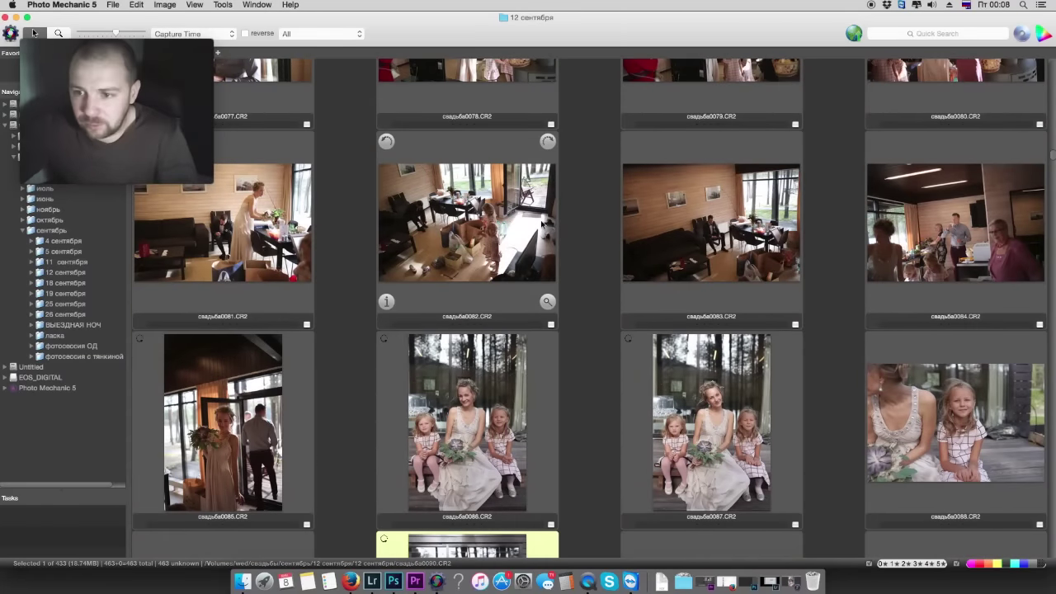
{"action": "left_click", "coordinate": [556, 238], "text": "super"}
{"action": "scroll", "coordinate": [560, 238], "scroll_direction": "down", "scroll_amount": 3}
{"action": "left_click", "coordinate": [687, 308], "text": "super"}
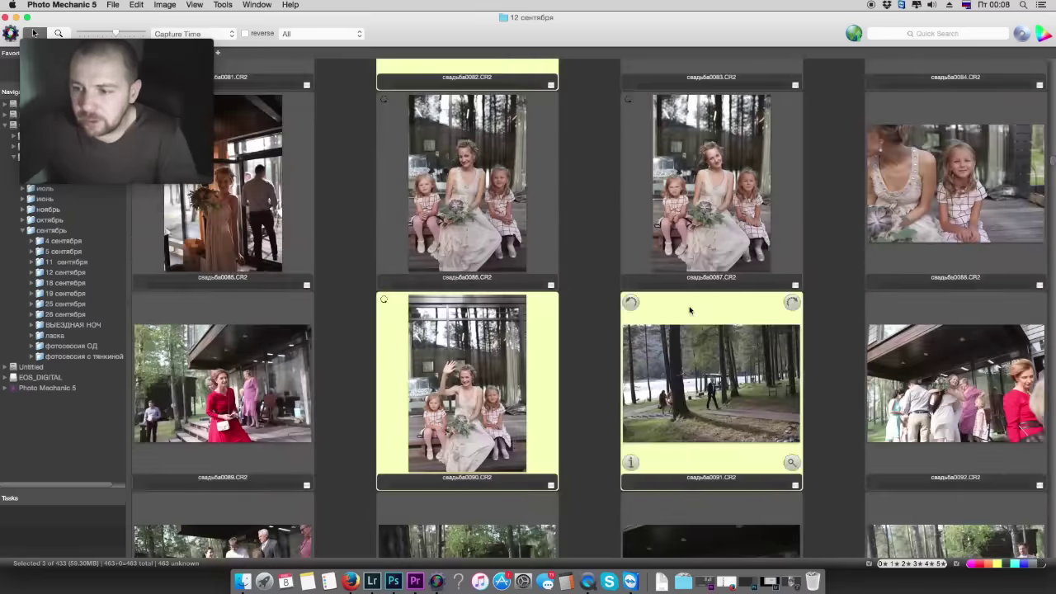
{"action": "scroll", "coordinate": [687, 308], "scroll_direction": "down", "scroll_amount": 5}
{"action": "left_click", "coordinate": [553, 351], "text": "super"}
{"action": "scroll", "coordinate": [563, 352], "scroll_direction": "down", "scroll_amount": 5}
{"action": "scroll", "coordinate": [562, 352], "scroll_direction": "down", "scroll_amount": 5}
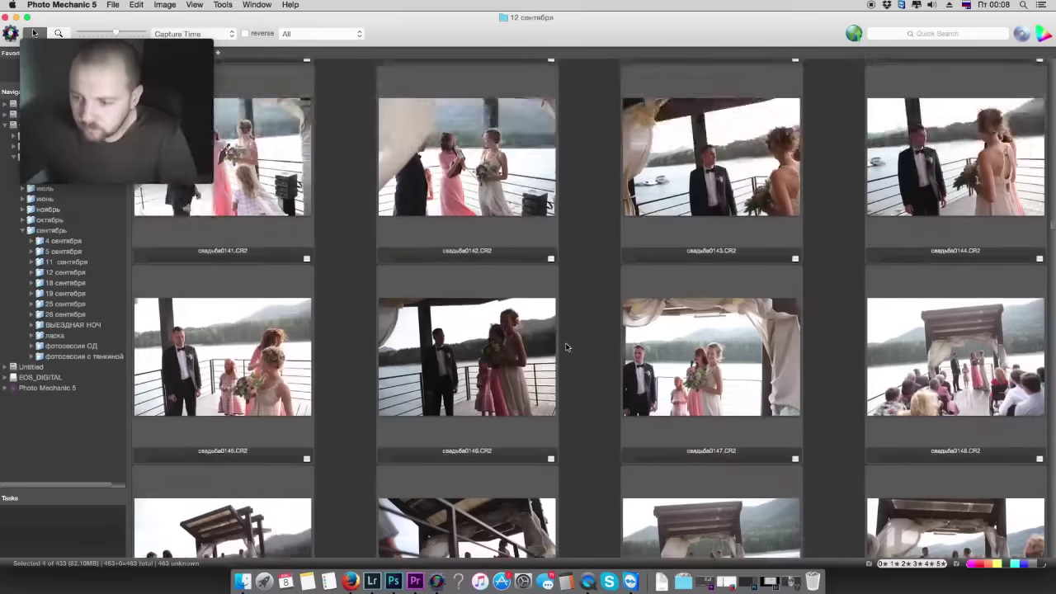
{"action": "scroll", "coordinate": [562, 351], "scroll_direction": "down", "scroll_amount": 5}
Add photos 0146, 0151, 0154, 0159 and 0170 to the selection
{"action": "left_click", "coordinate": [467, 187], "text": "super"}
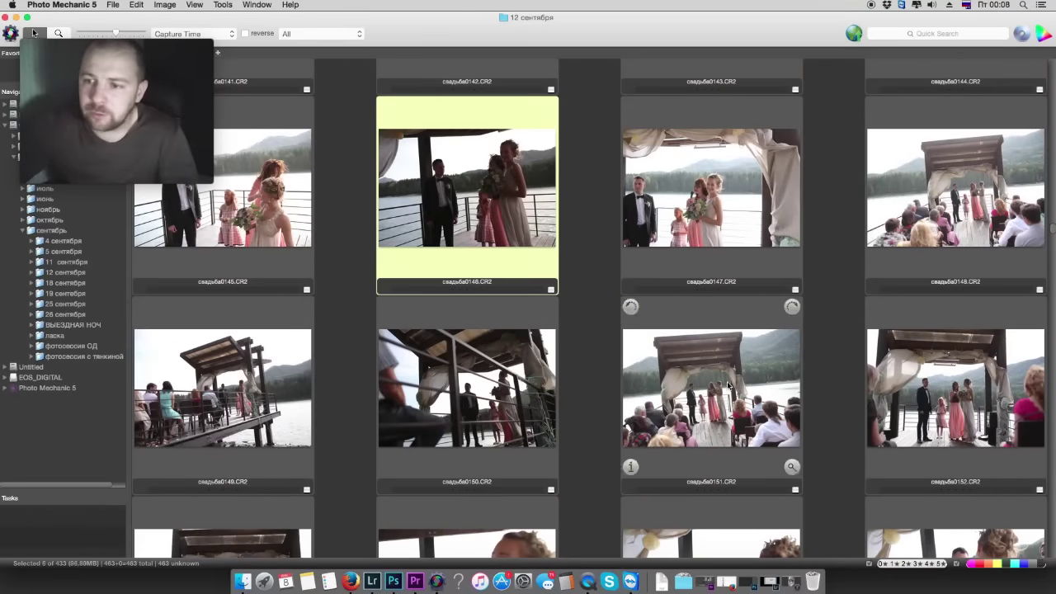
{"action": "left_click", "coordinate": [721, 366], "text": "super"}
{"action": "scroll", "coordinate": [720, 365], "scroll_direction": "down", "scroll_amount": 1}
{"action": "scroll", "coordinate": [721, 366], "scroll_direction": "down", "scroll_amount": 5}
{"action": "left_click", "coordinate": [495, 288], "text": "super"}
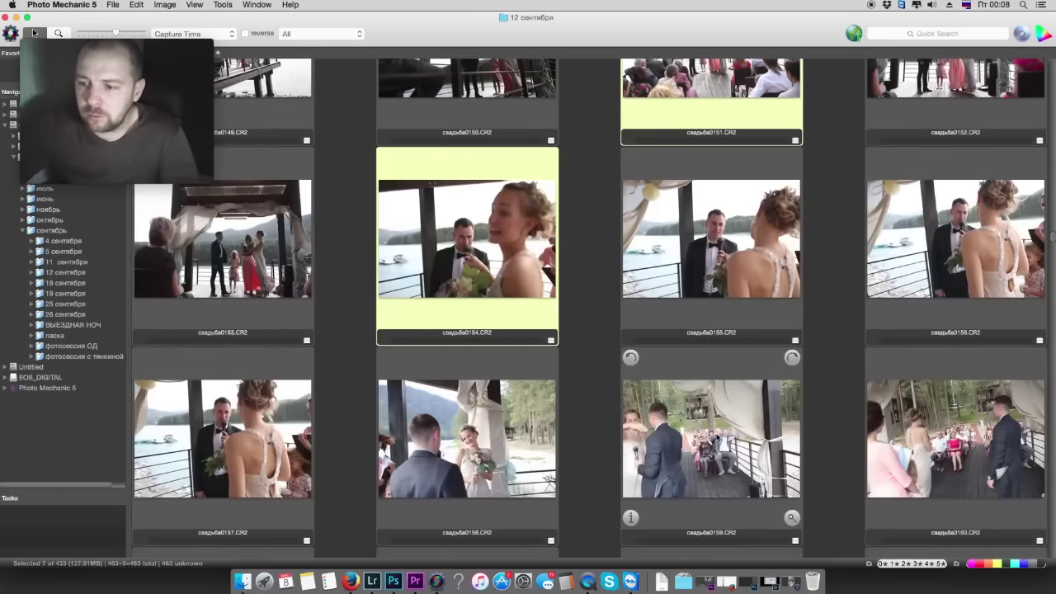
{"action": "scroll", "coordinate": [711, 413], "scroll_direction": "down", "scroll_amount": 1}
{"action": "left_click", "coordinate": [711, 363], "text": "super"}
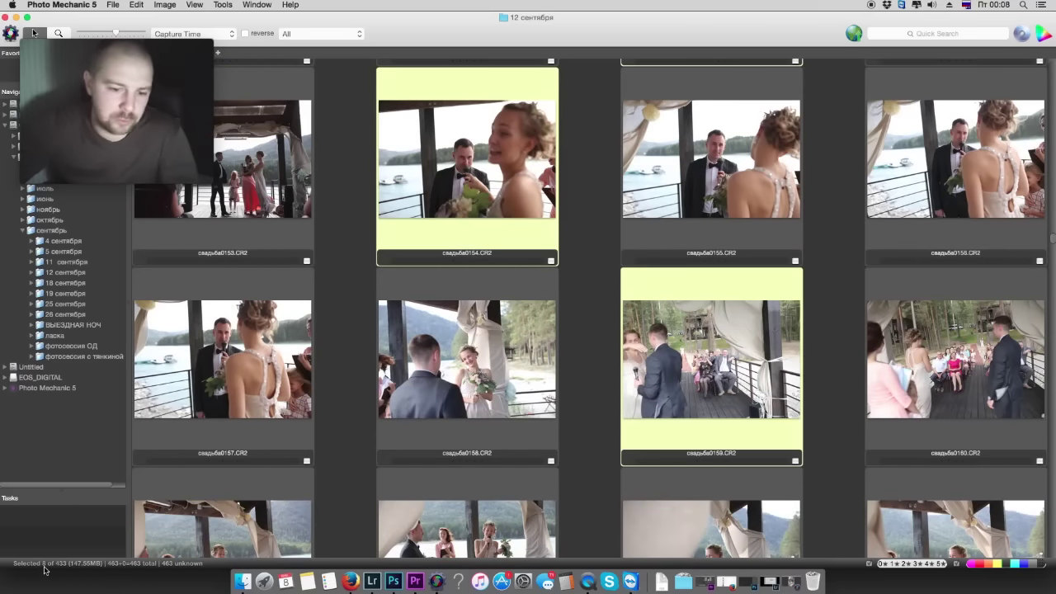
{"action": "scroll", "coordinate": [521, 469], "scroll_direction": "down", "scroll_amount": 1}
{"action": "scroll", "coordinate": [520, 450], "scroll_direction": "down", "scroll_amount": 1}
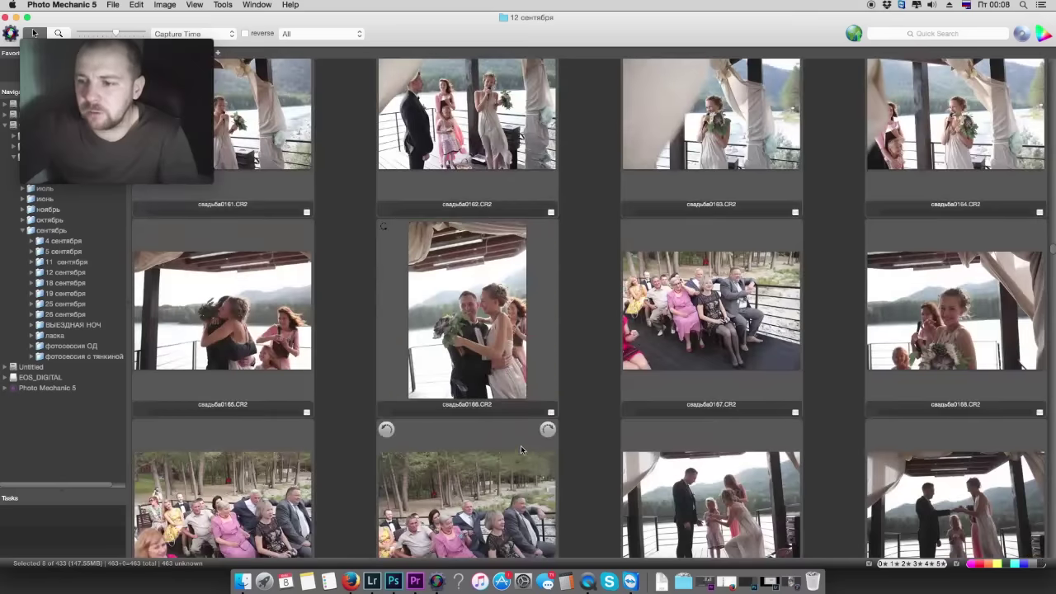
{"action": "scroll", "coordinate": [546, 429], "scroll_direction": "down", "scroll_amount": 1}
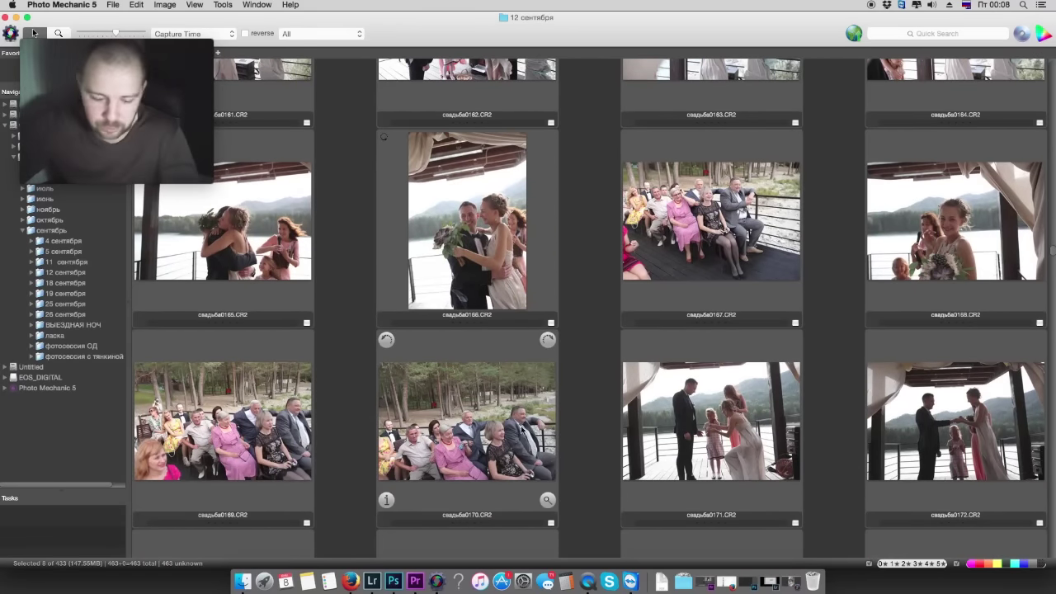
{"action": "left_click", "coordinate": [504, 408], "text": "super"}
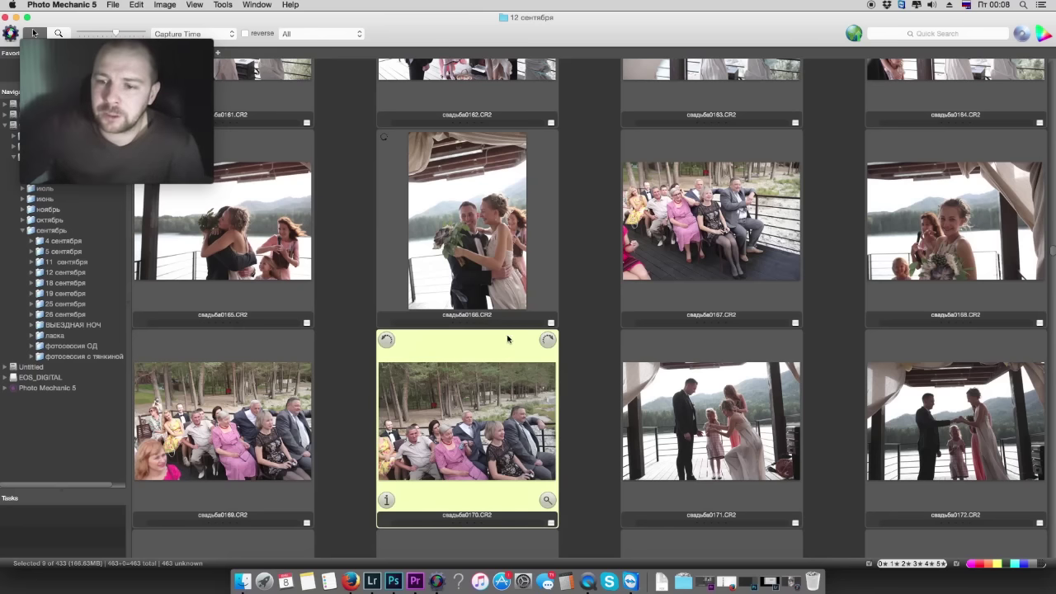
Review Photo Mechanic's Copy selected photos options, cancel without copying, and hide the app
{"action": "right_click", "coordinate": [483, 358]}
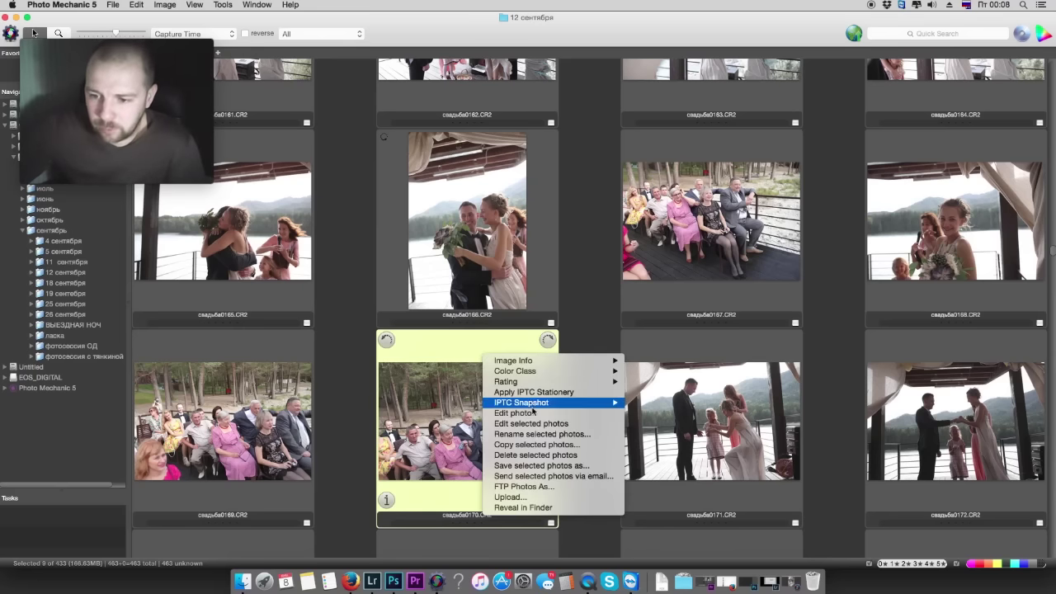
{"action": "left_click", "coordinate": [541, 448]}
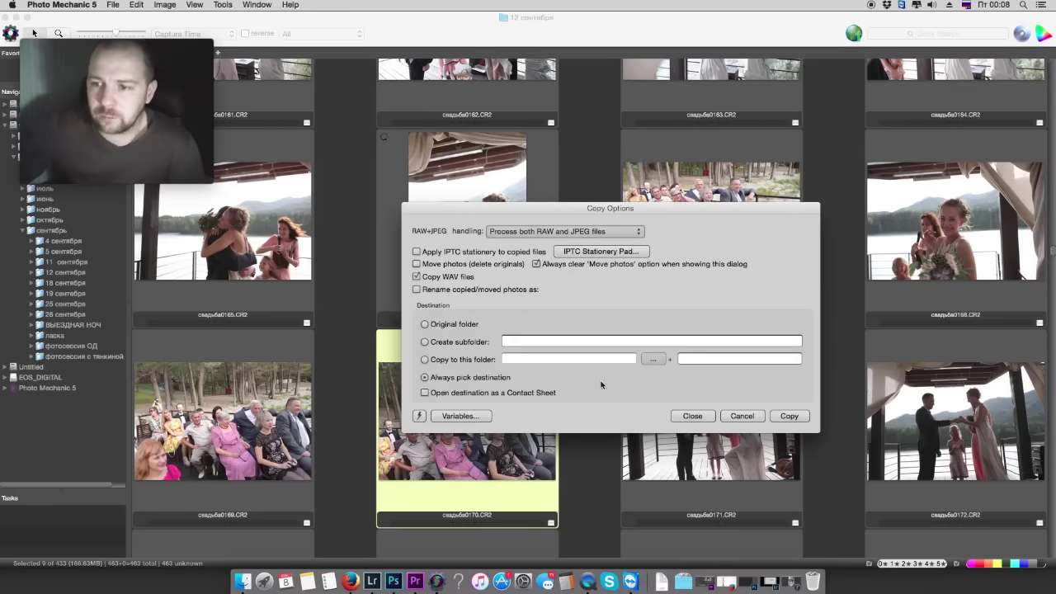
{"action": "left_click", "coordinate": [790, 417]}
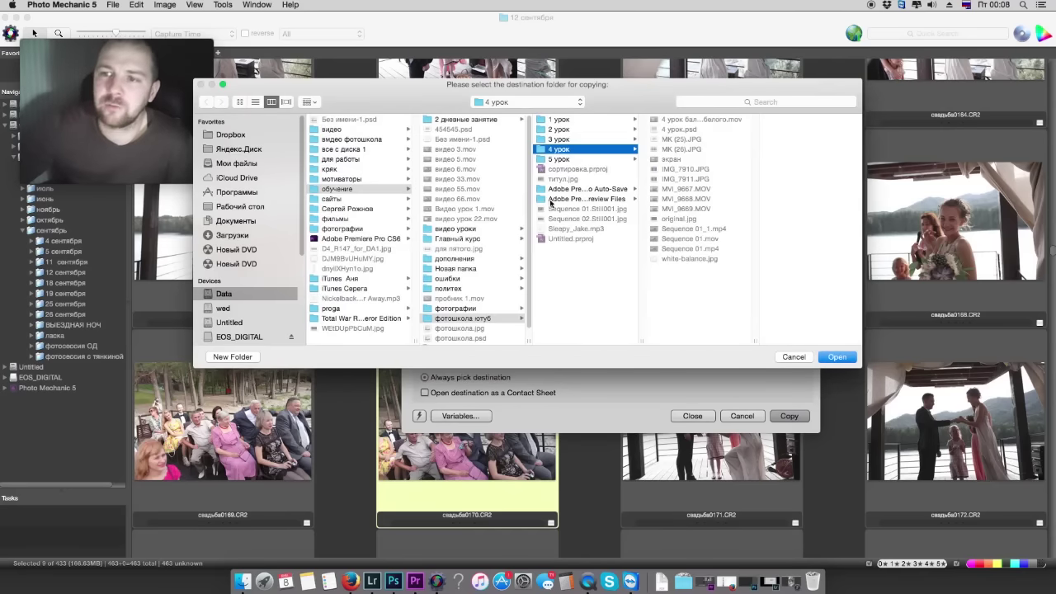
{"action": "left_click", "coordinate": [794, 357]}
{"action": "left_click", "coordinate": [695, 417]}
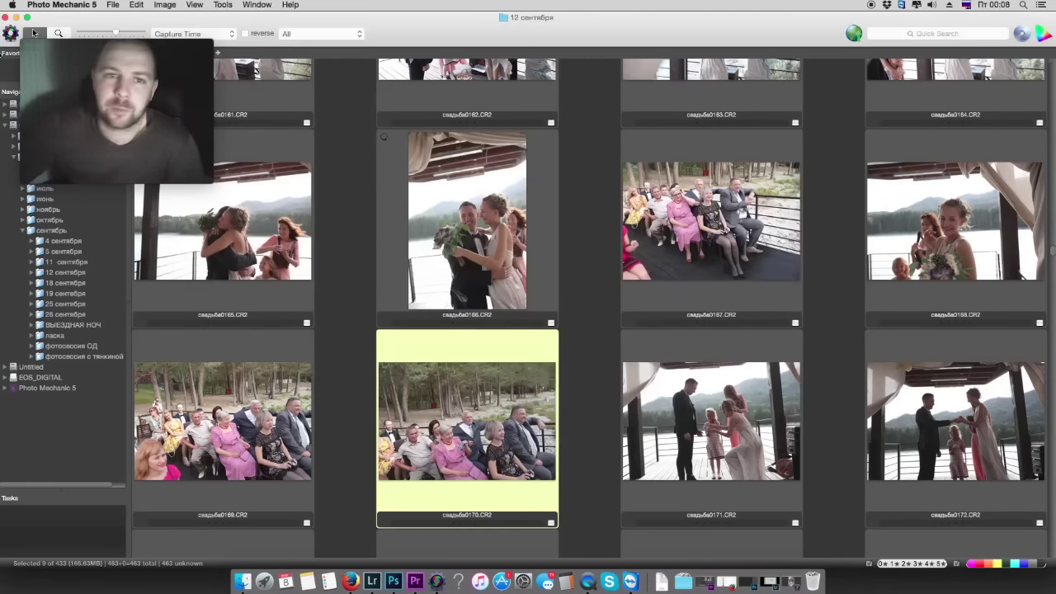
{"action": "key", "text": "super+w"}
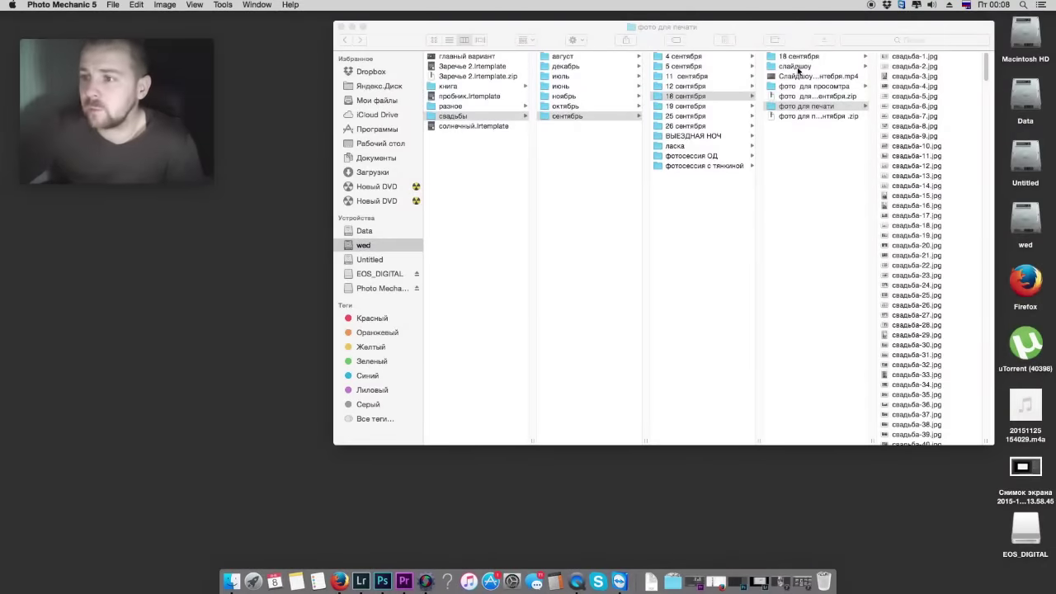
Preview the слайдшоу images, Слайдшоу 18 сентября.mp4 and the zip archives, then reposition the Finder window
{"action": "left_click", "coordinate": [797, 68]}
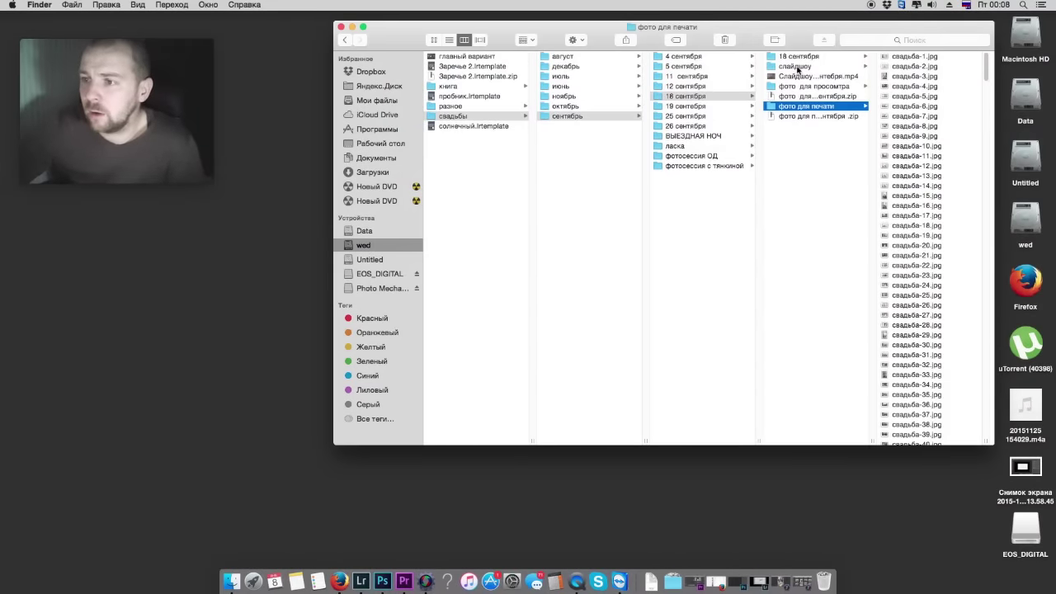
{"action": "left_click", "coordinate": [796, 68]}
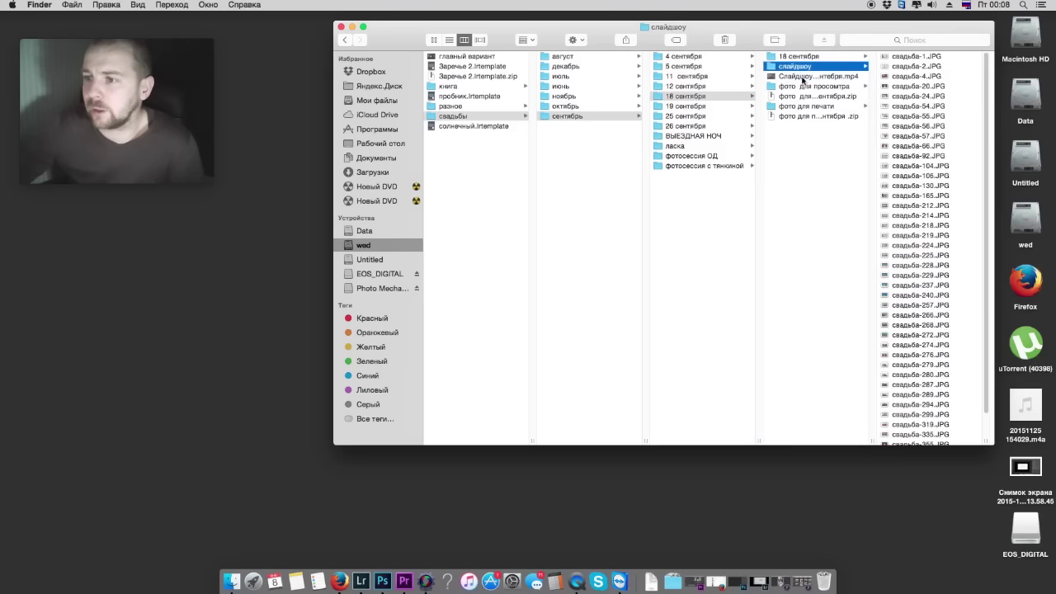
{"action": "left_click", "coordinate": [800, 77]}
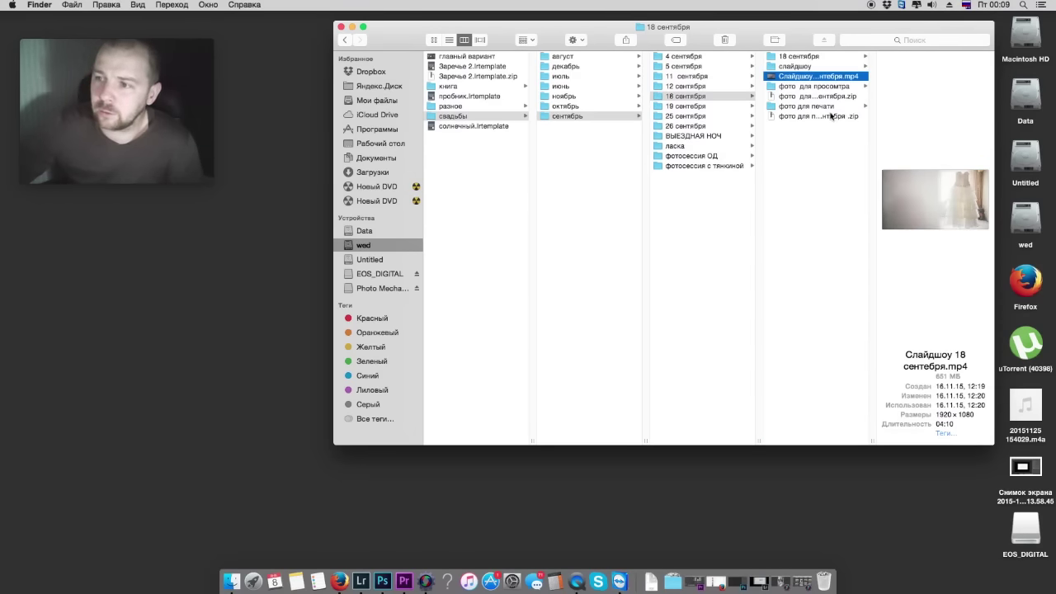
{"action": "left_click", "coordinate": [805, 86]}
{"action": "left_click", "coordinate": [805, 96]}
{"action": "left_click", "coordinate": [804, 106]}
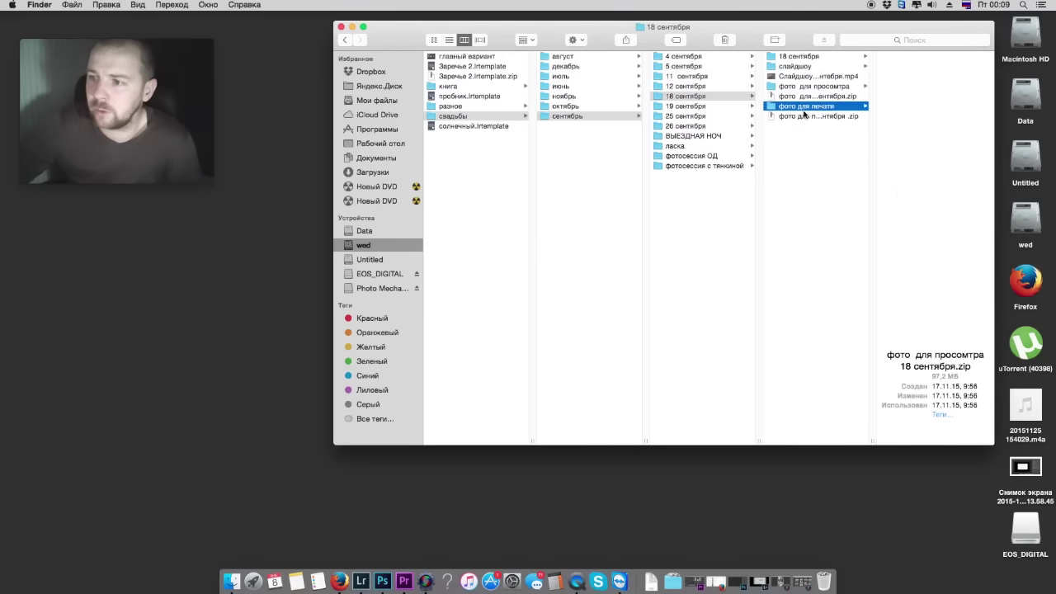
{"action": "left_click", "coordinate": [805, 116]}
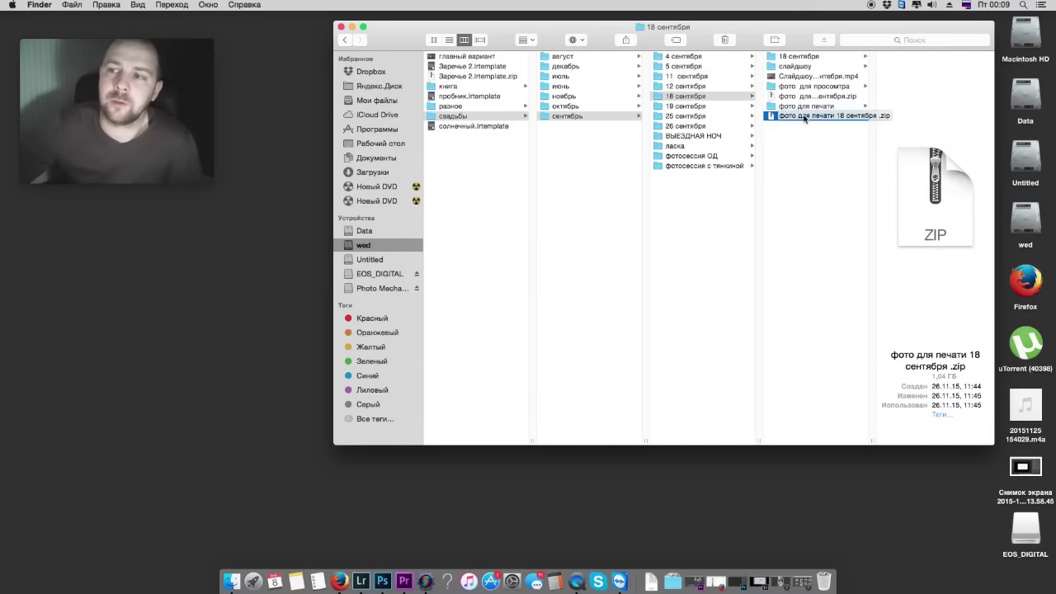
{"action": "left_click", "coordinate": [832, 172]}
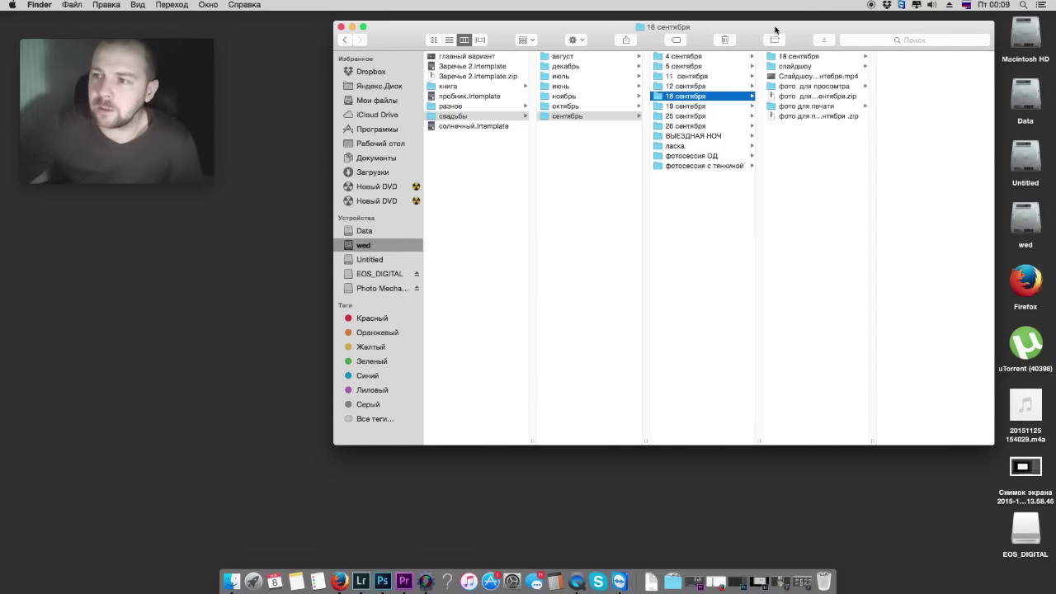
{"action": "left_click_drag", "start_coordinate": [775, 31], "coordinate": [727, 40]}
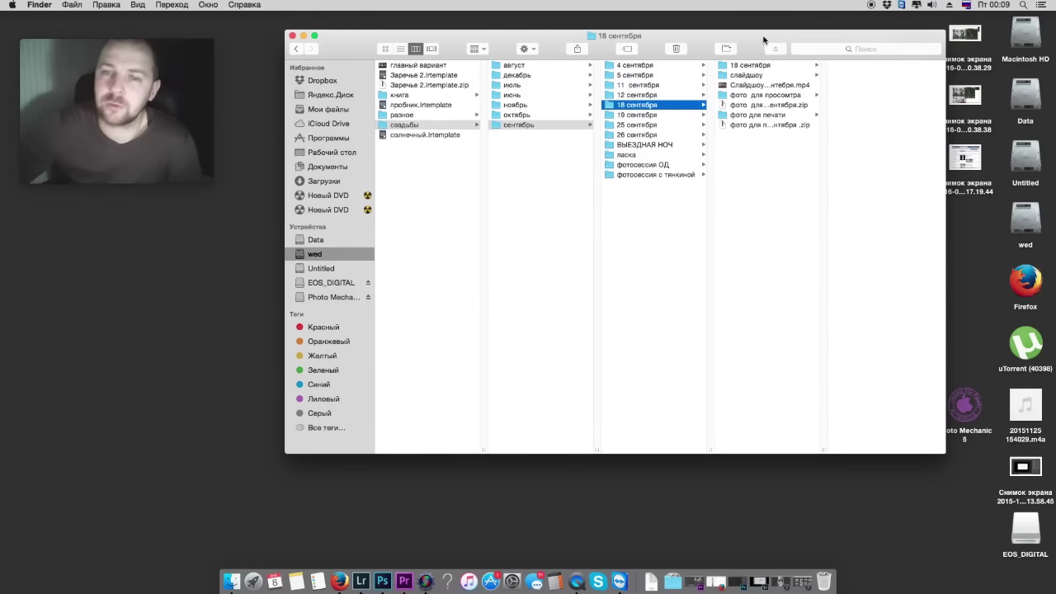